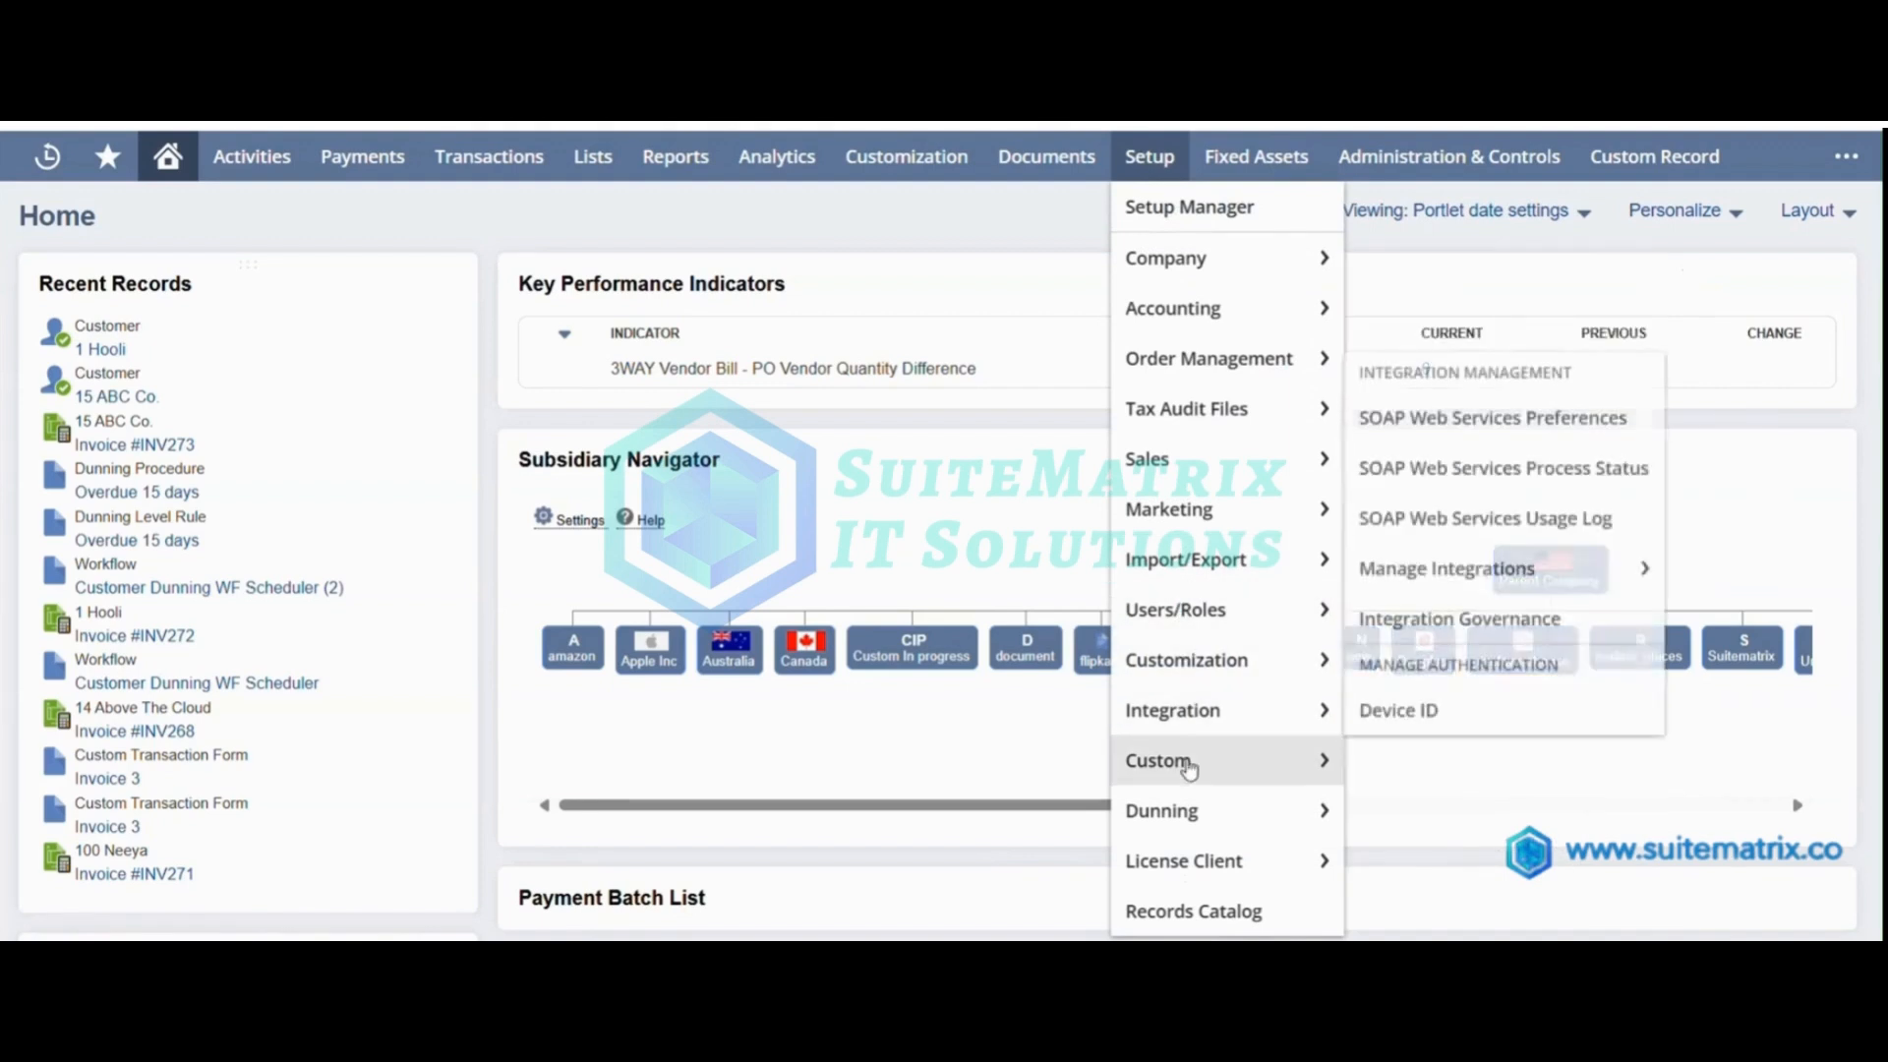
# Create a new dunning level rule named "Overdue 30 days" with 30 days overdue.
pyautogui.moveTo(1435, 360)
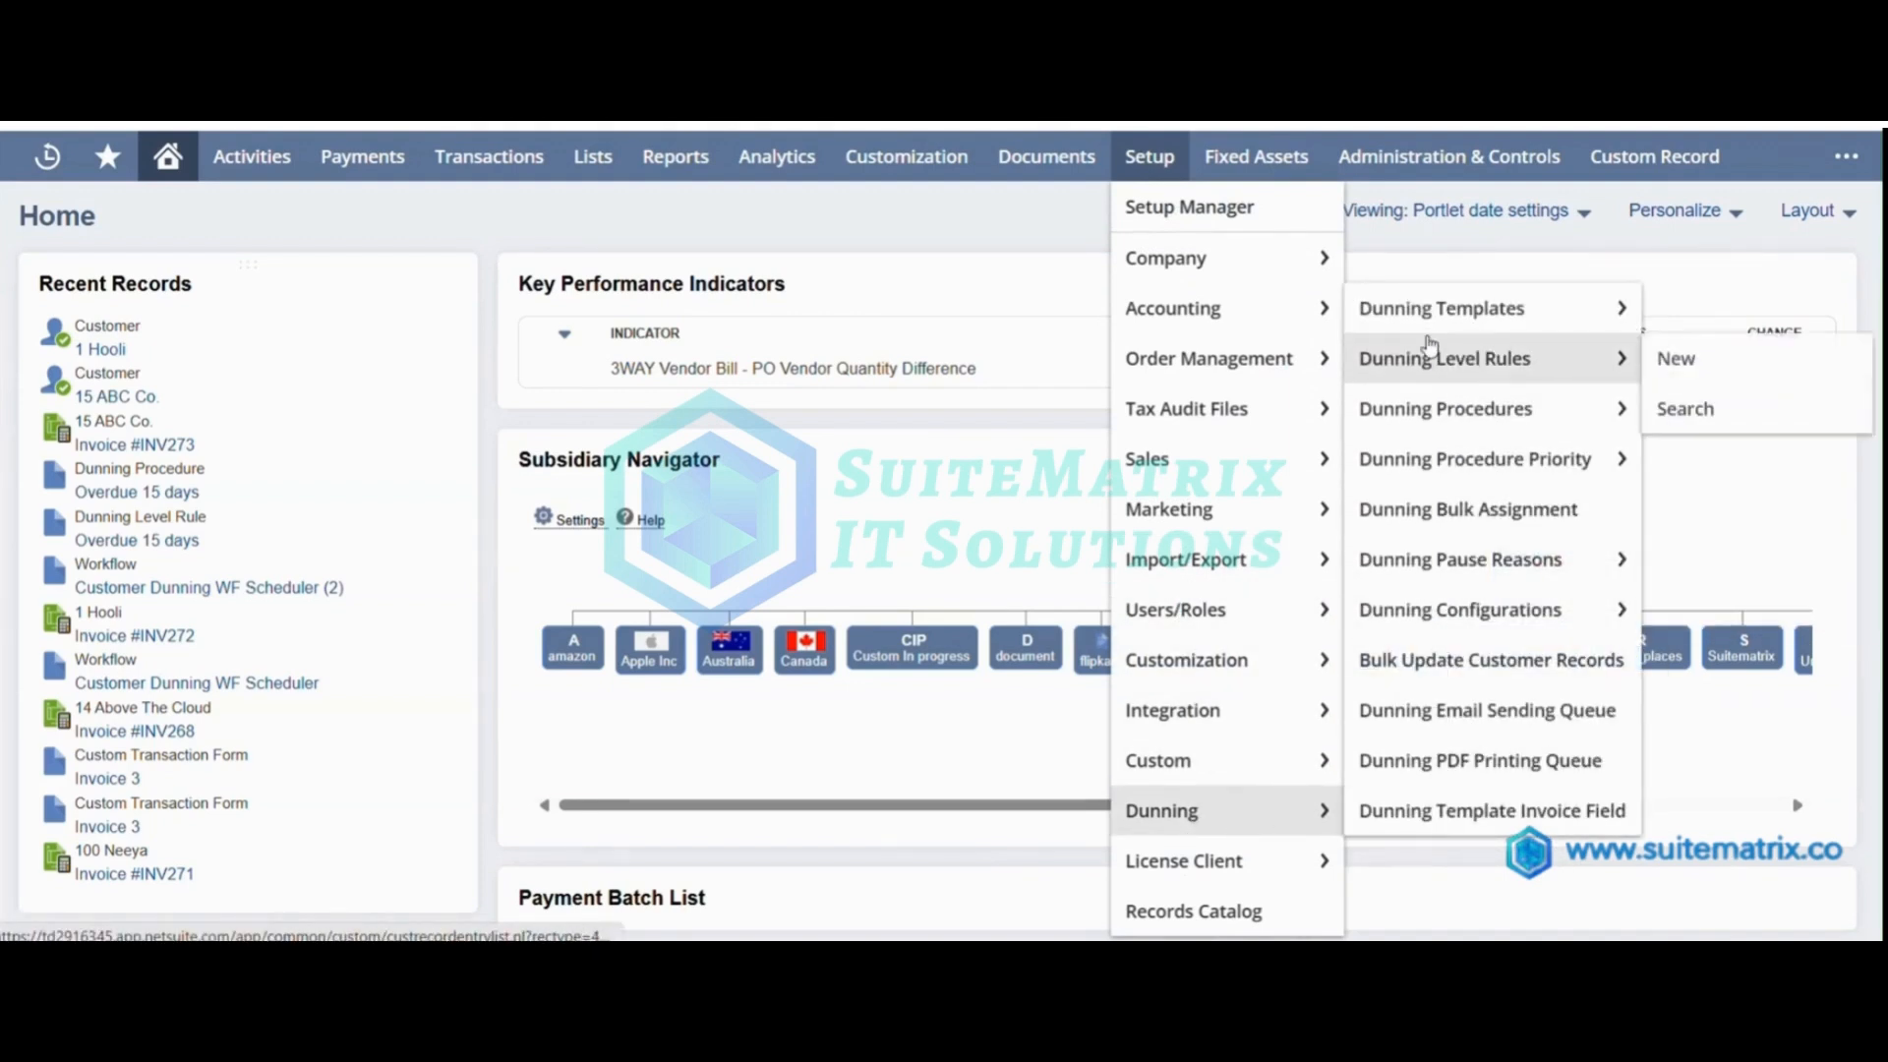
pyautogui.click(1701, 364)
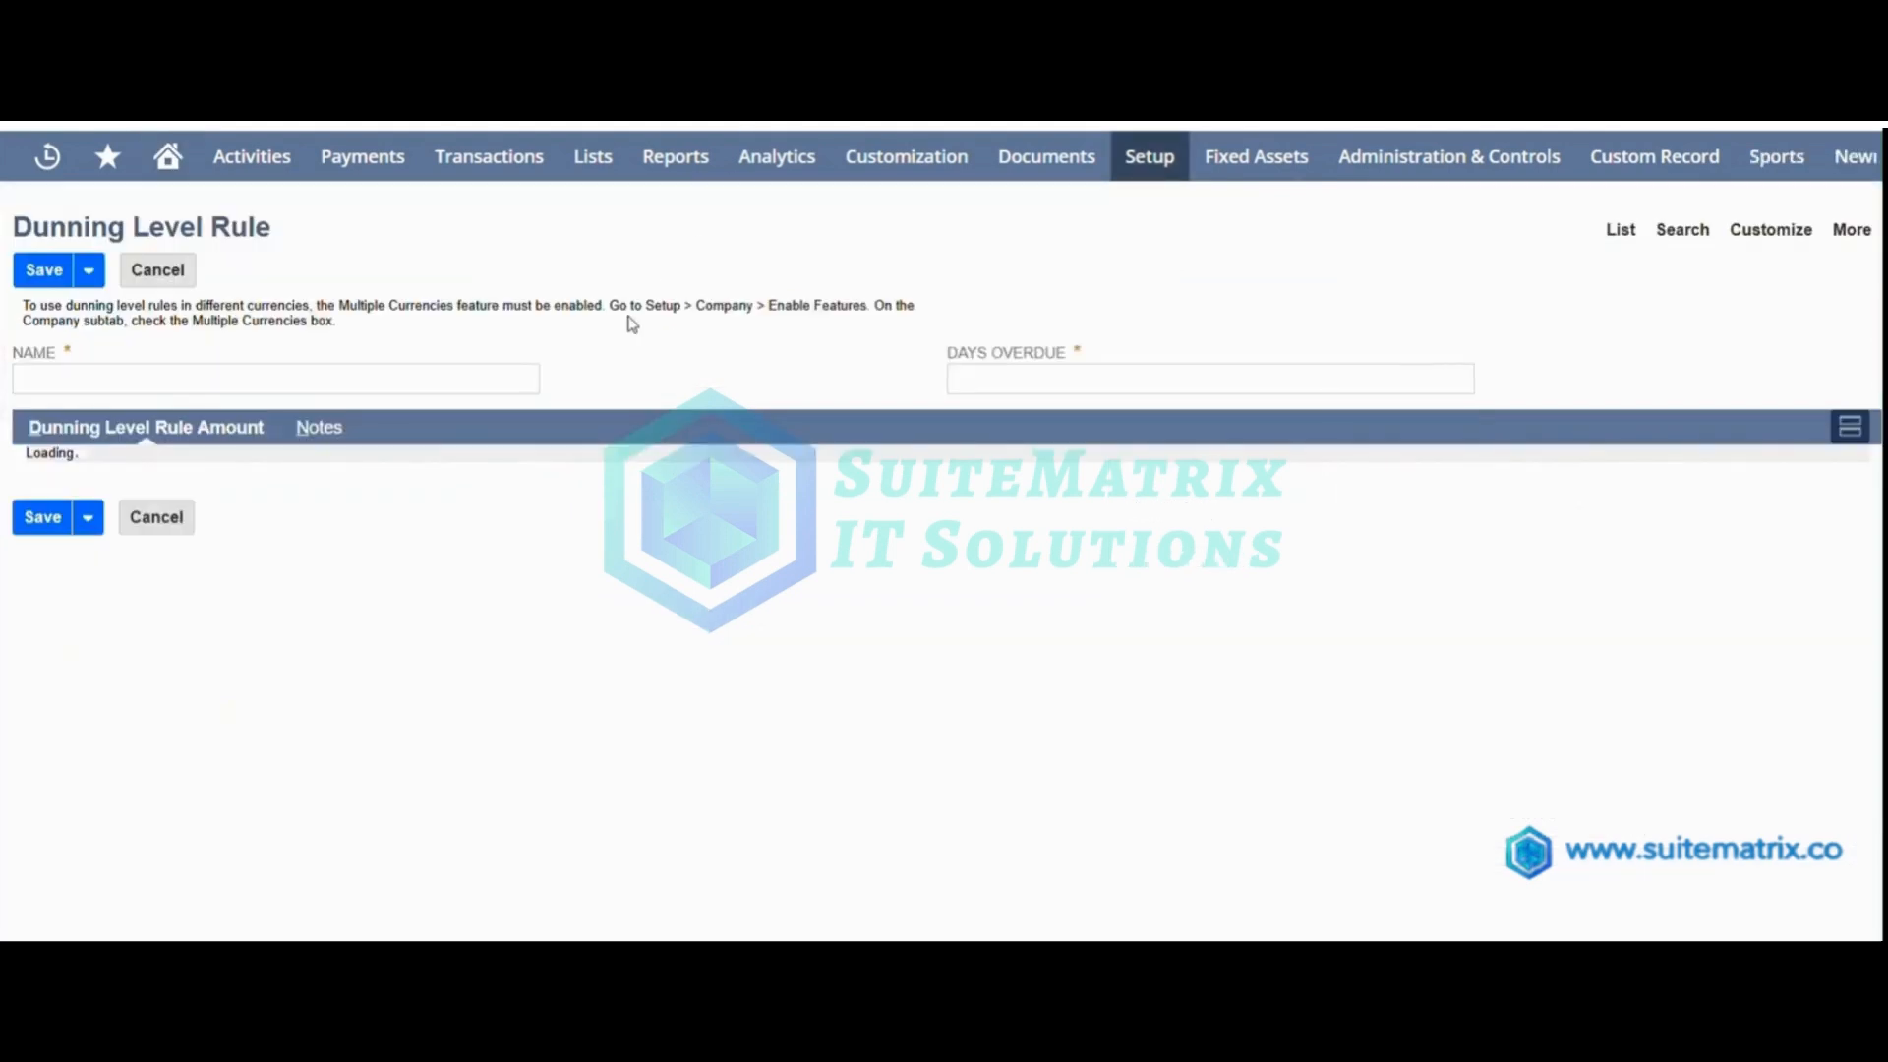
pyautogui.click(449, 376)
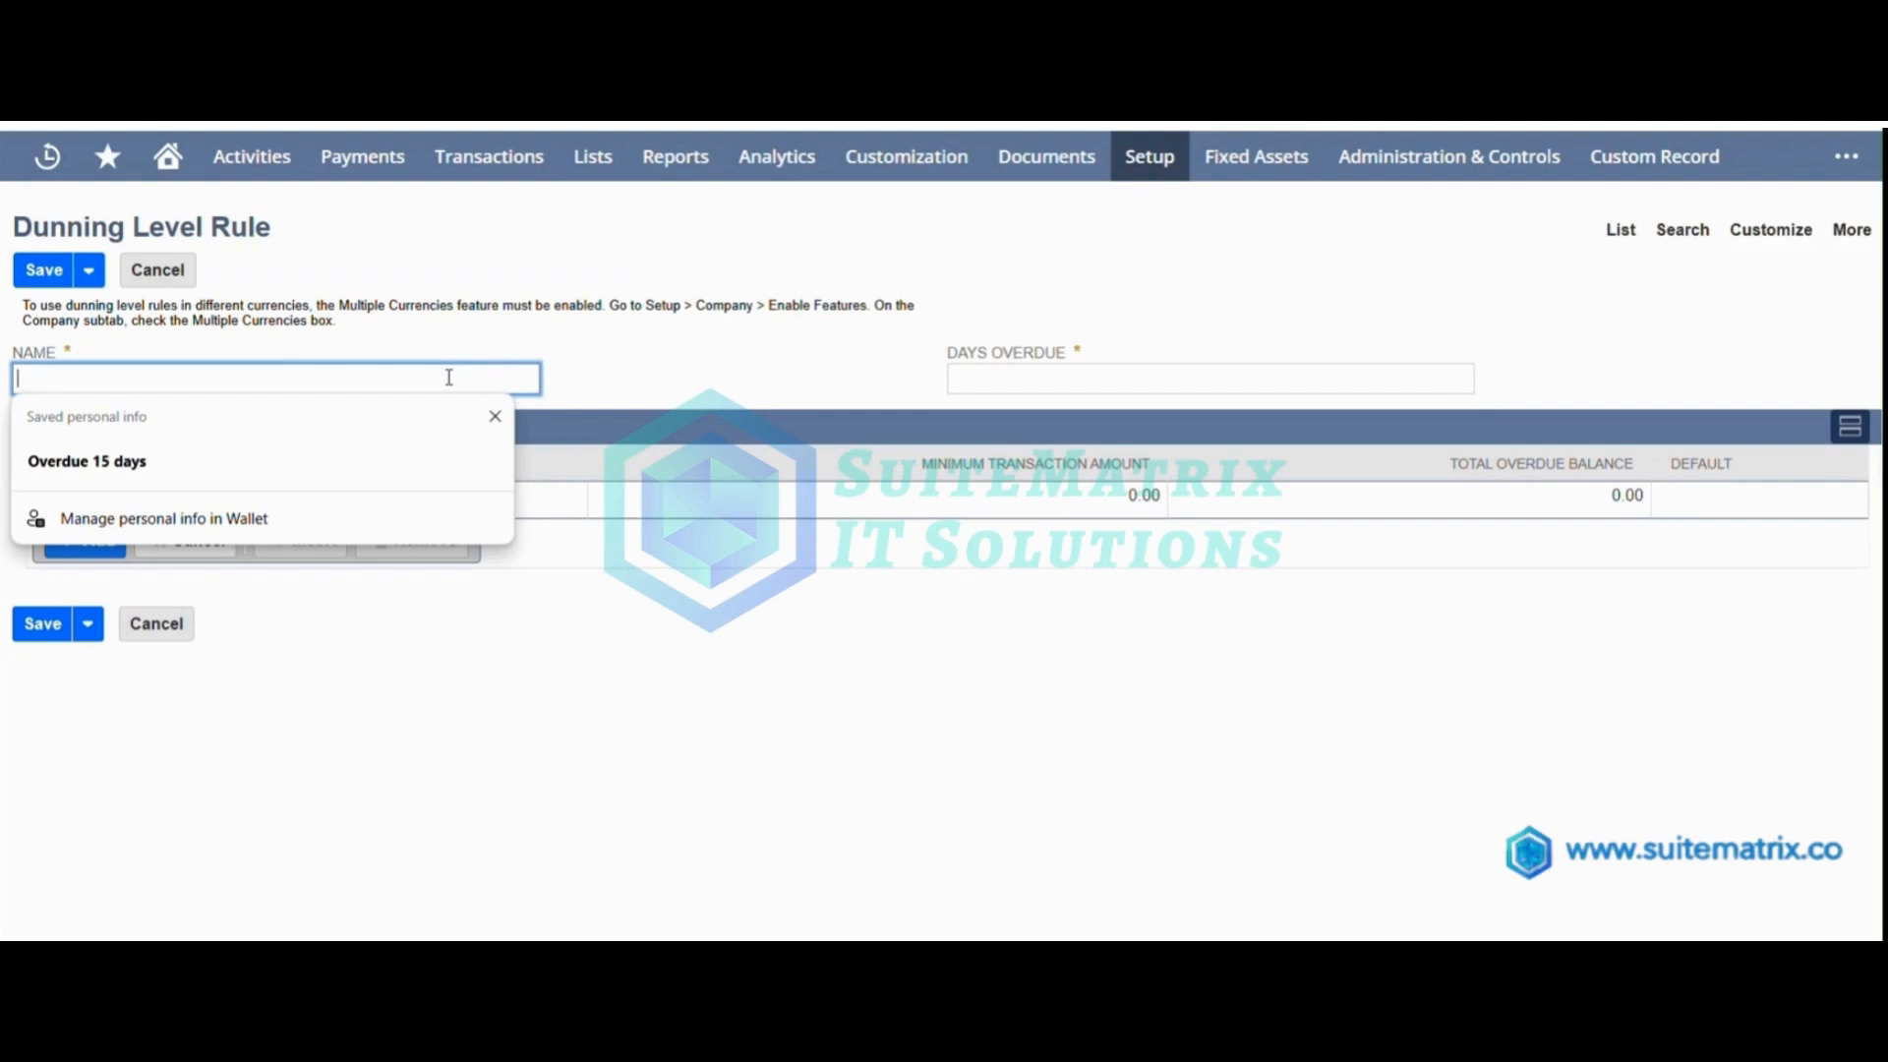
pyautogui.write('Overdue30 days')
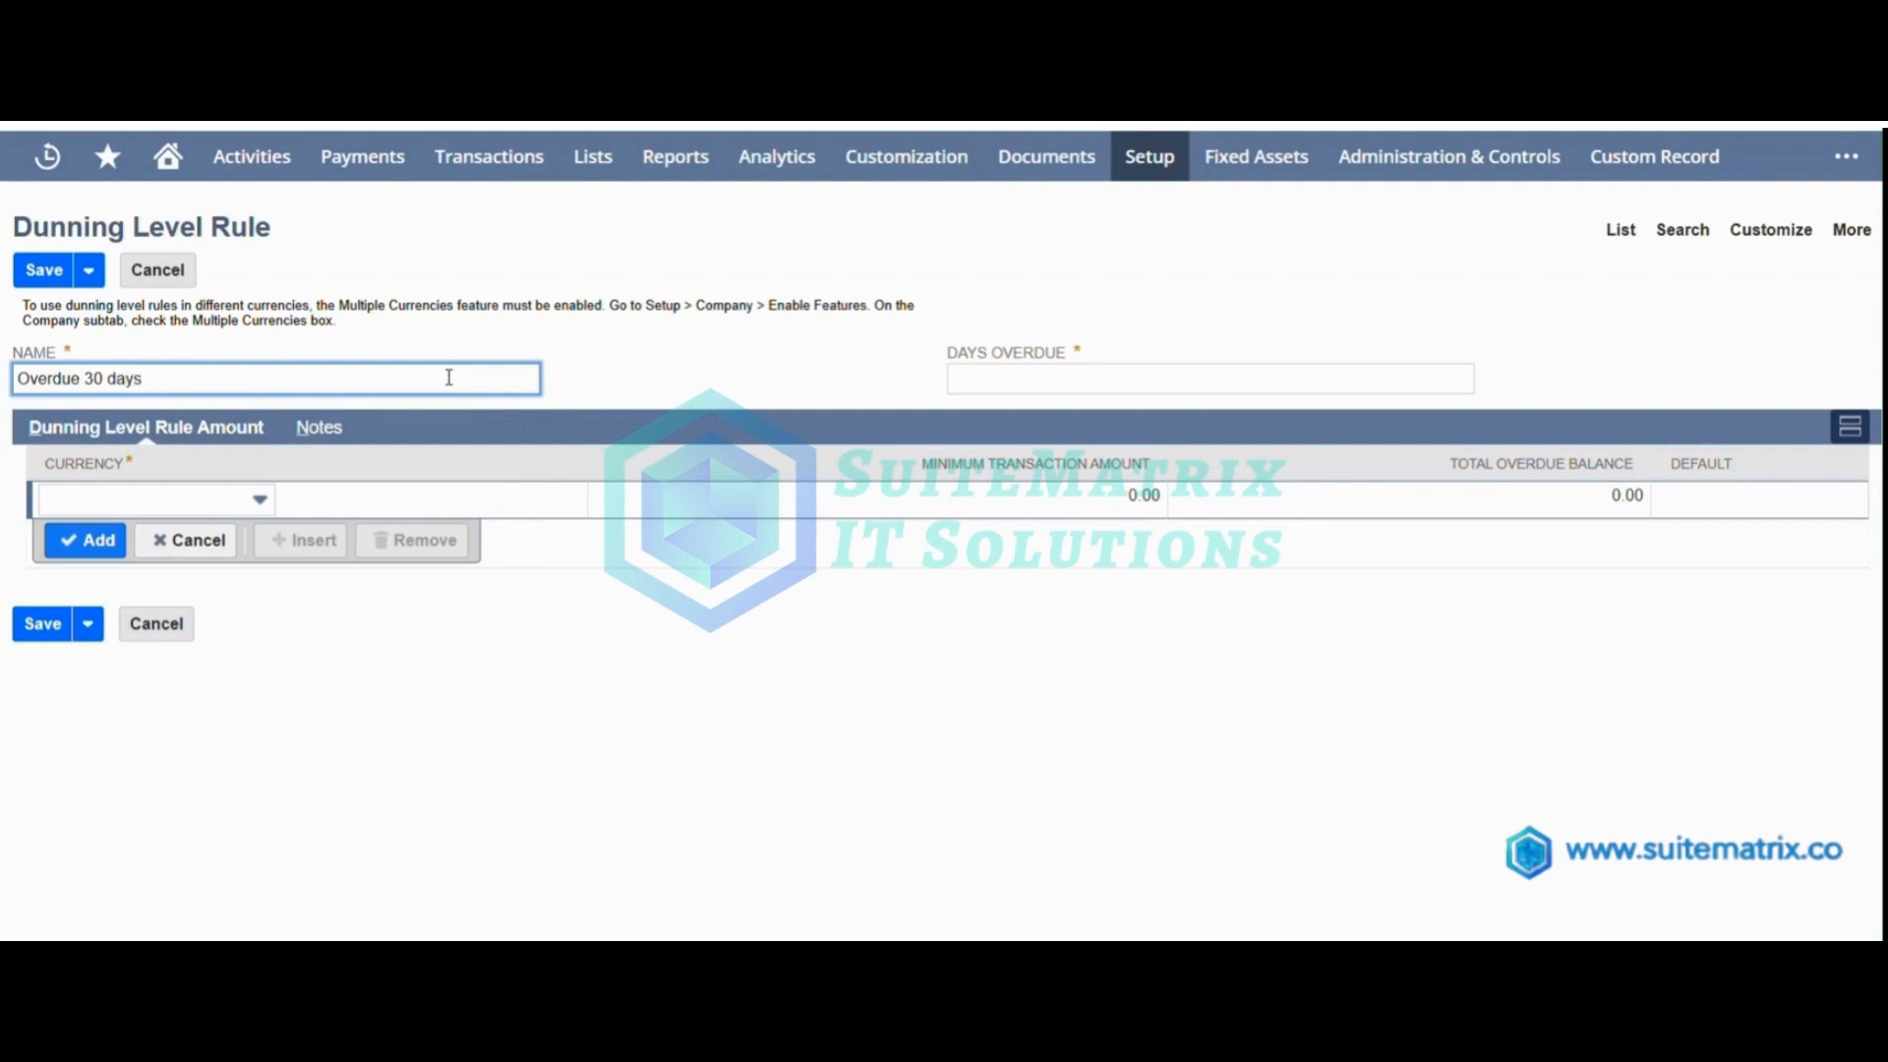
pyautogui.click(997, 379)
pyautogui.write('30')
pyautogui.click(780, 381)
# Add a US Dollar amount line marked as default to the dunning level rule and save the record.
pyautogui.click(254, 499)
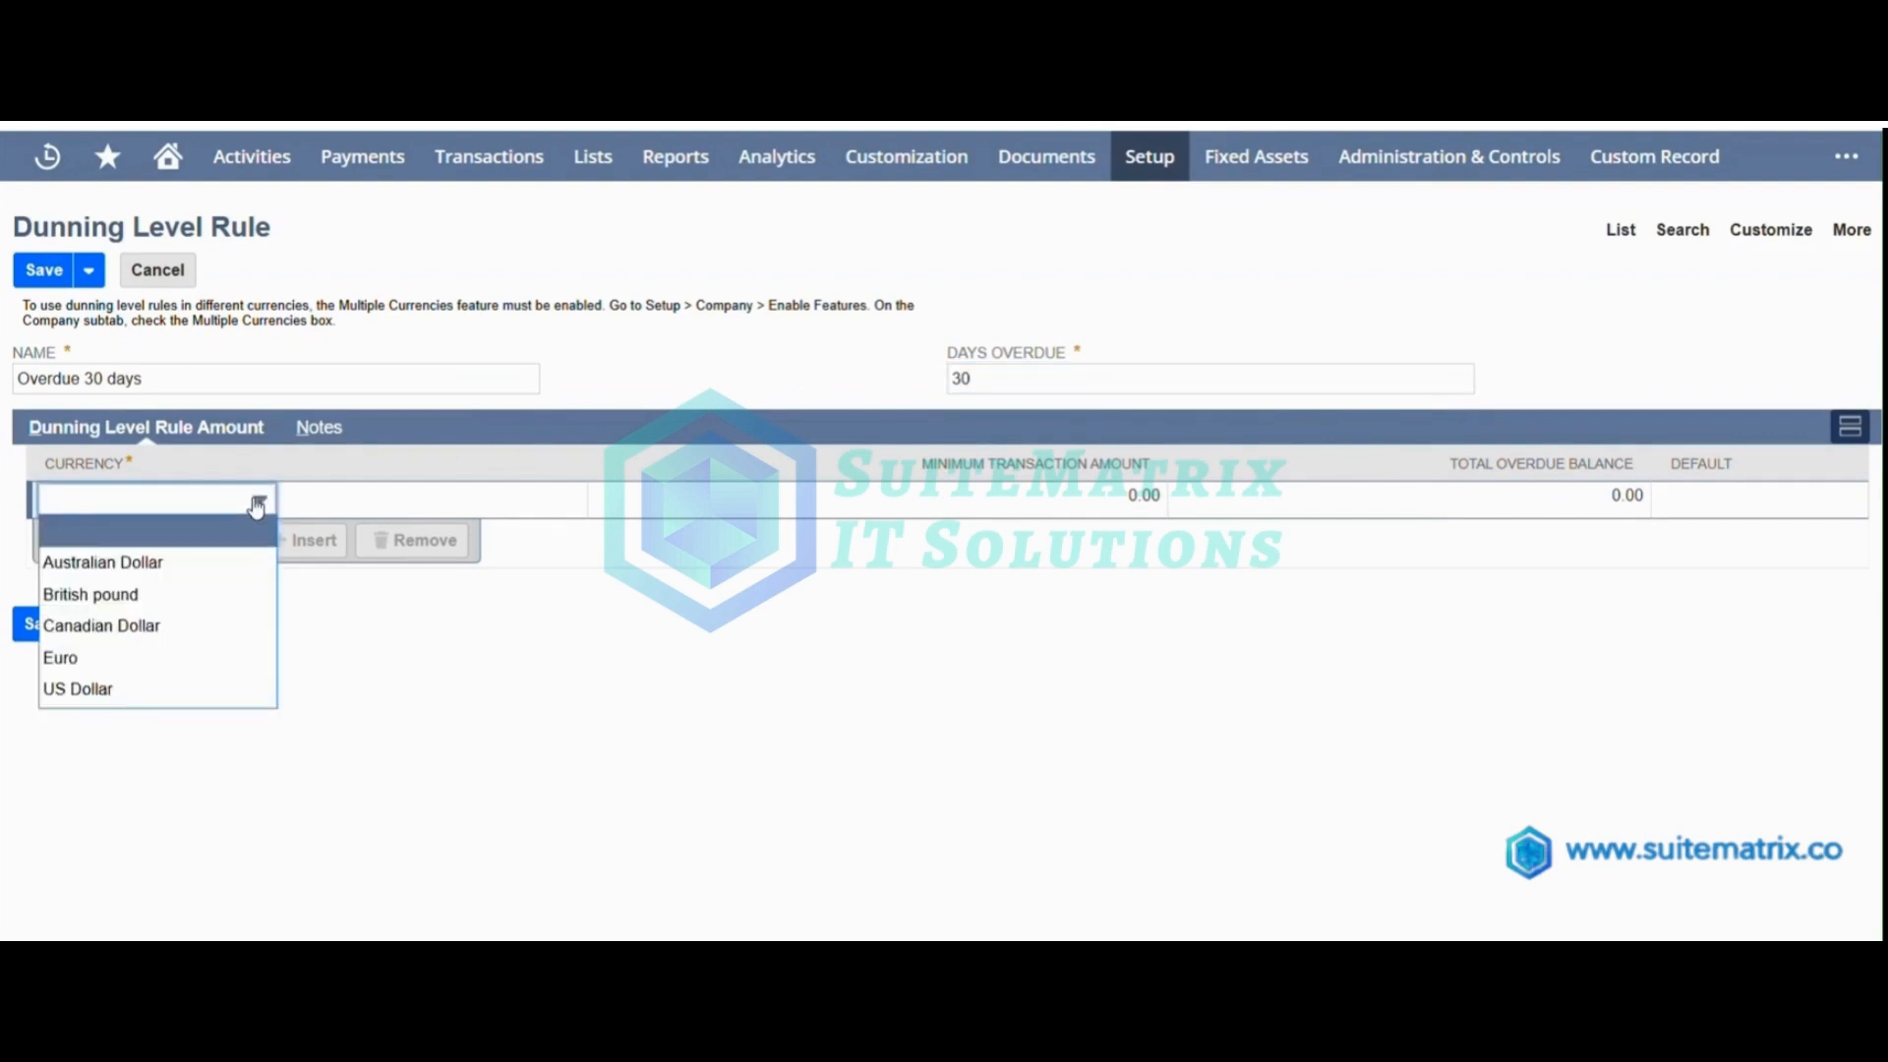
pyautogui.click(137, 693)
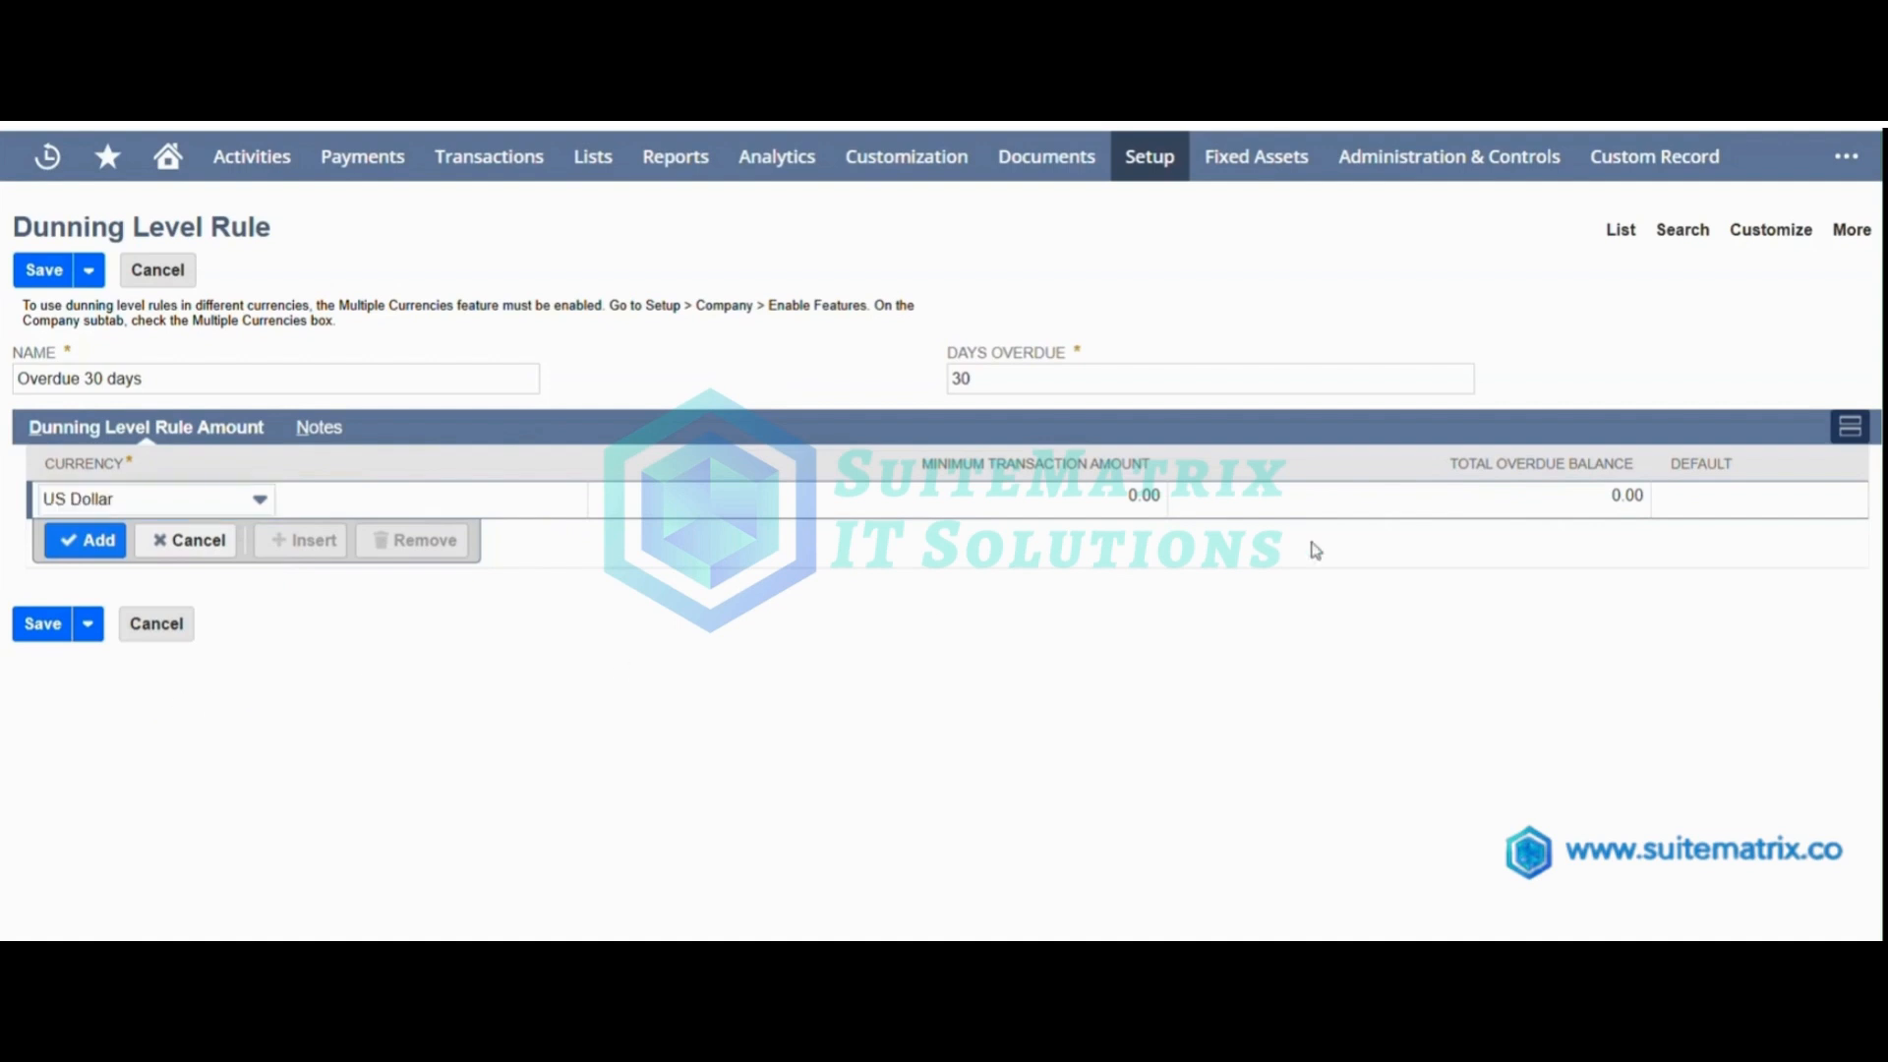
pyautogui.click(1710, 501)
pyautogui.click(1632, 498)
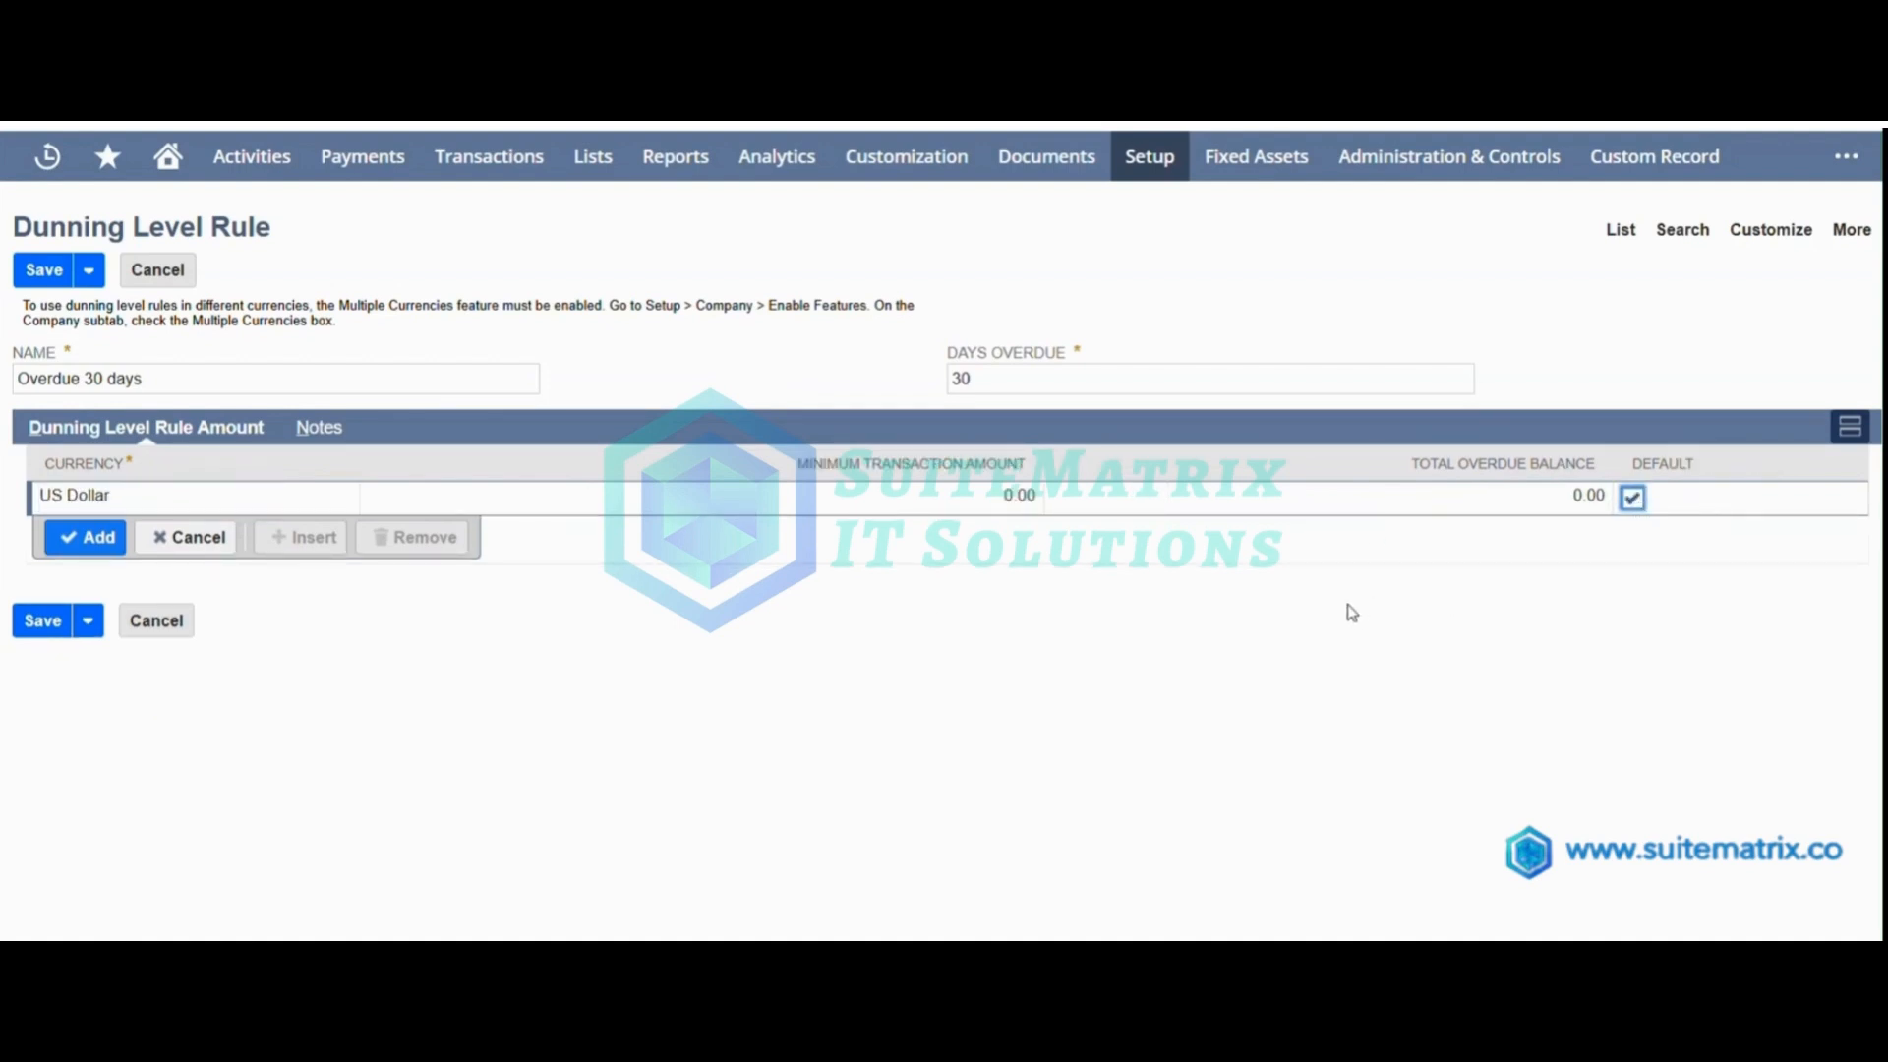
pyautogui.click(89, 536)
pyautogui.click(39, 664)
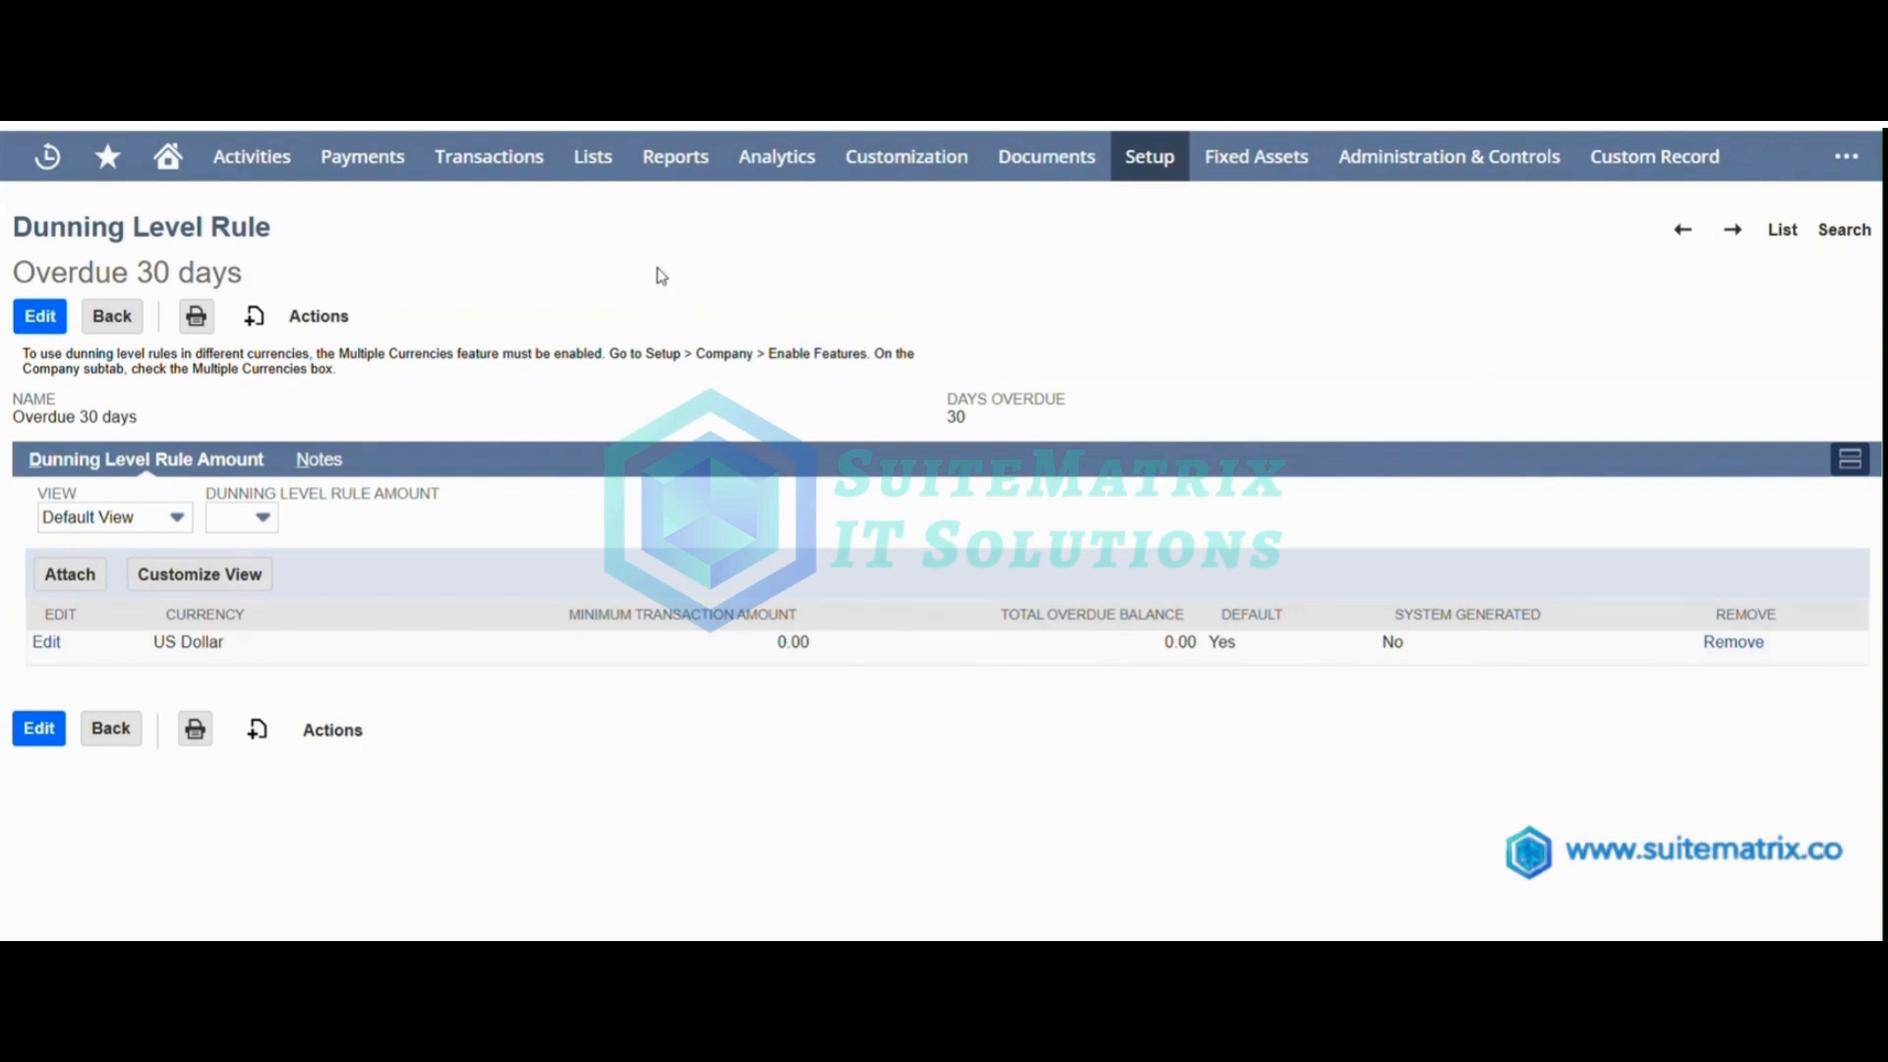
# Start a new dunning procedure and name it "Overdue 30 days".
pyautogui.moveTo(1146, 168)
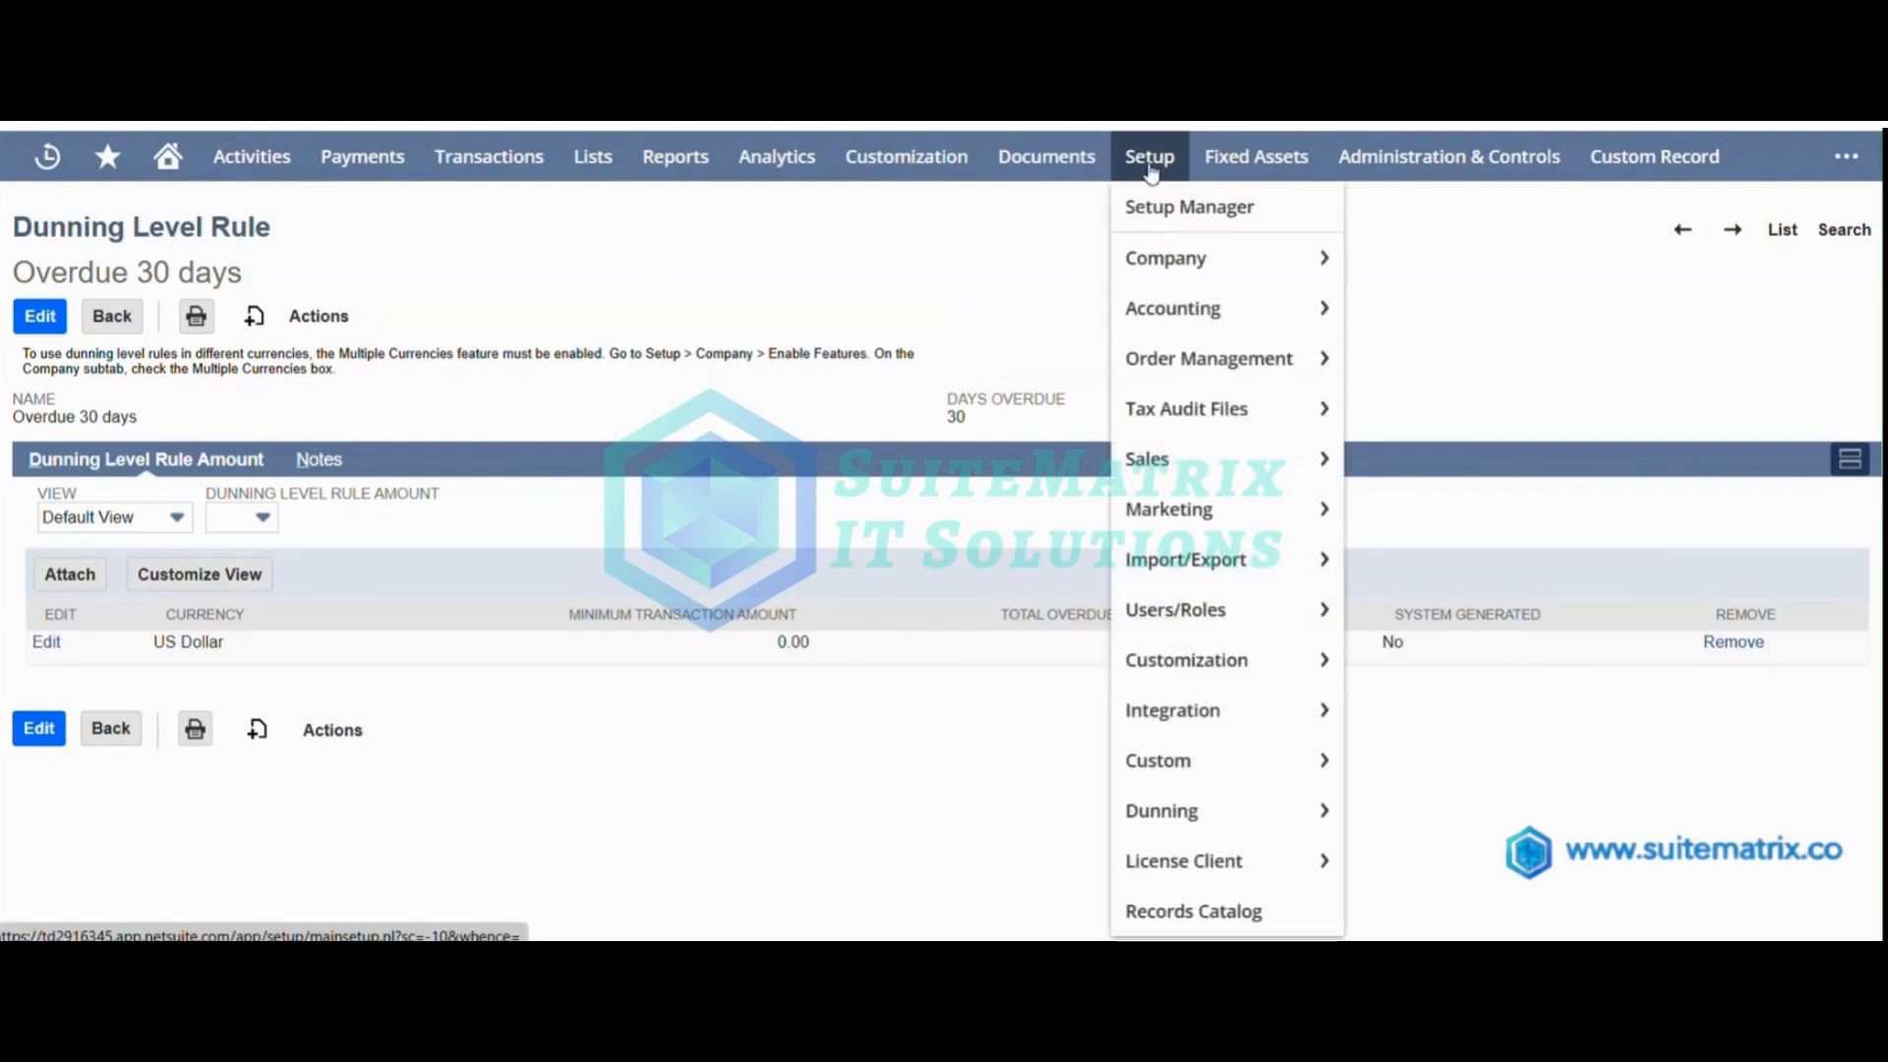
pyautogui.moveTo(1178, 582)
pyautogui.moveTo(1179, 812)
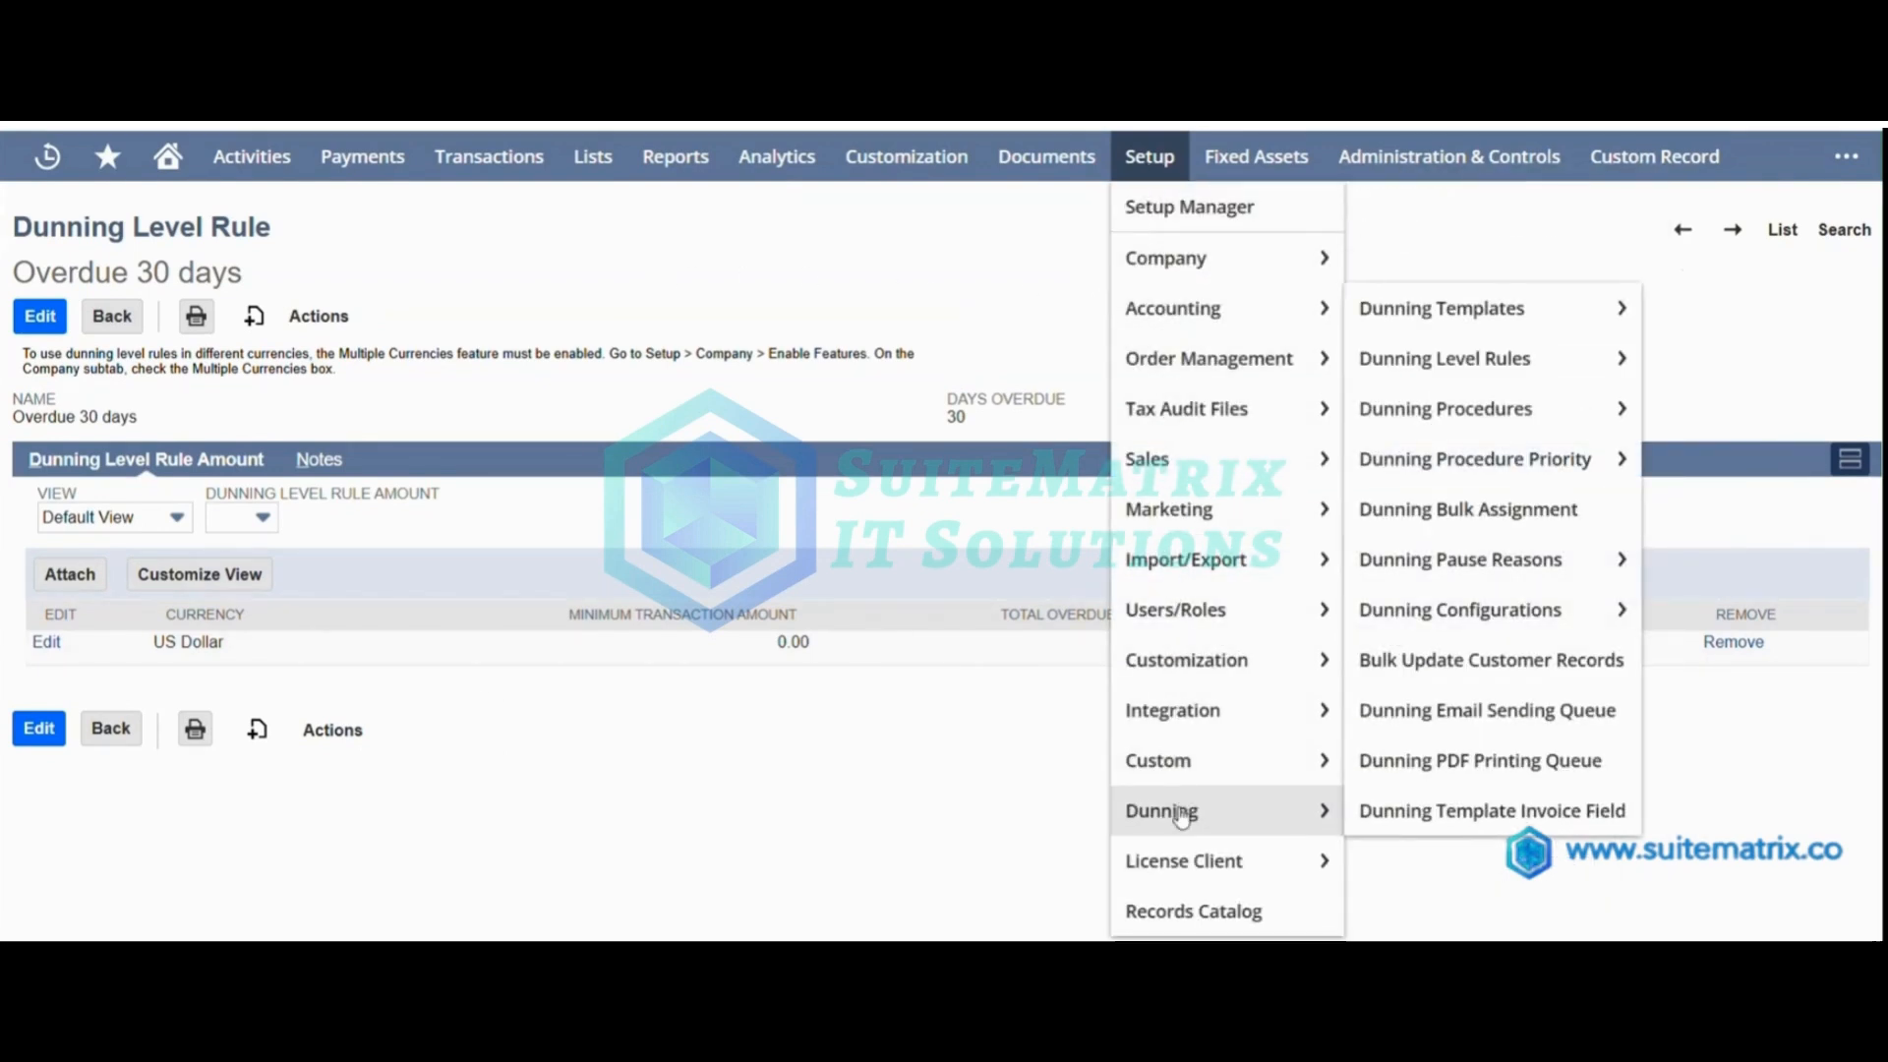
pyautogui.moveTo(1435, 418)
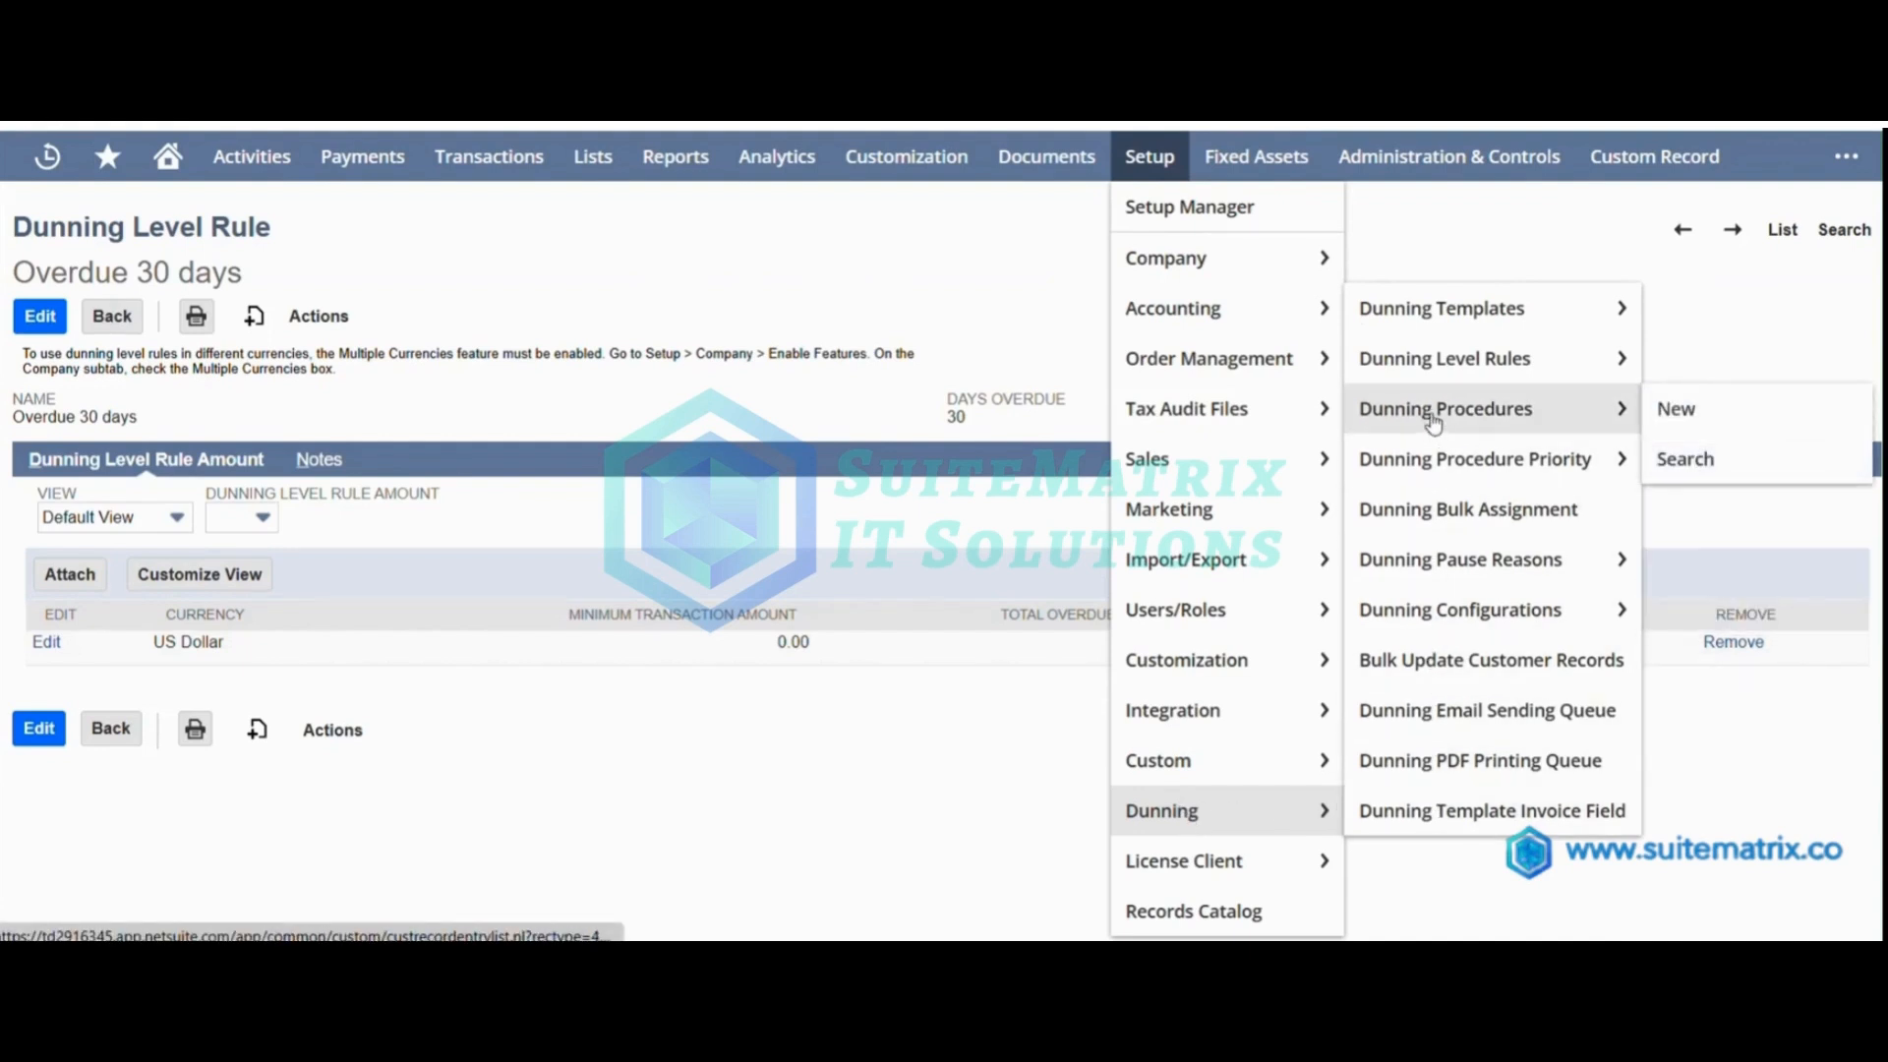
pyautogui.click(1684, 406)
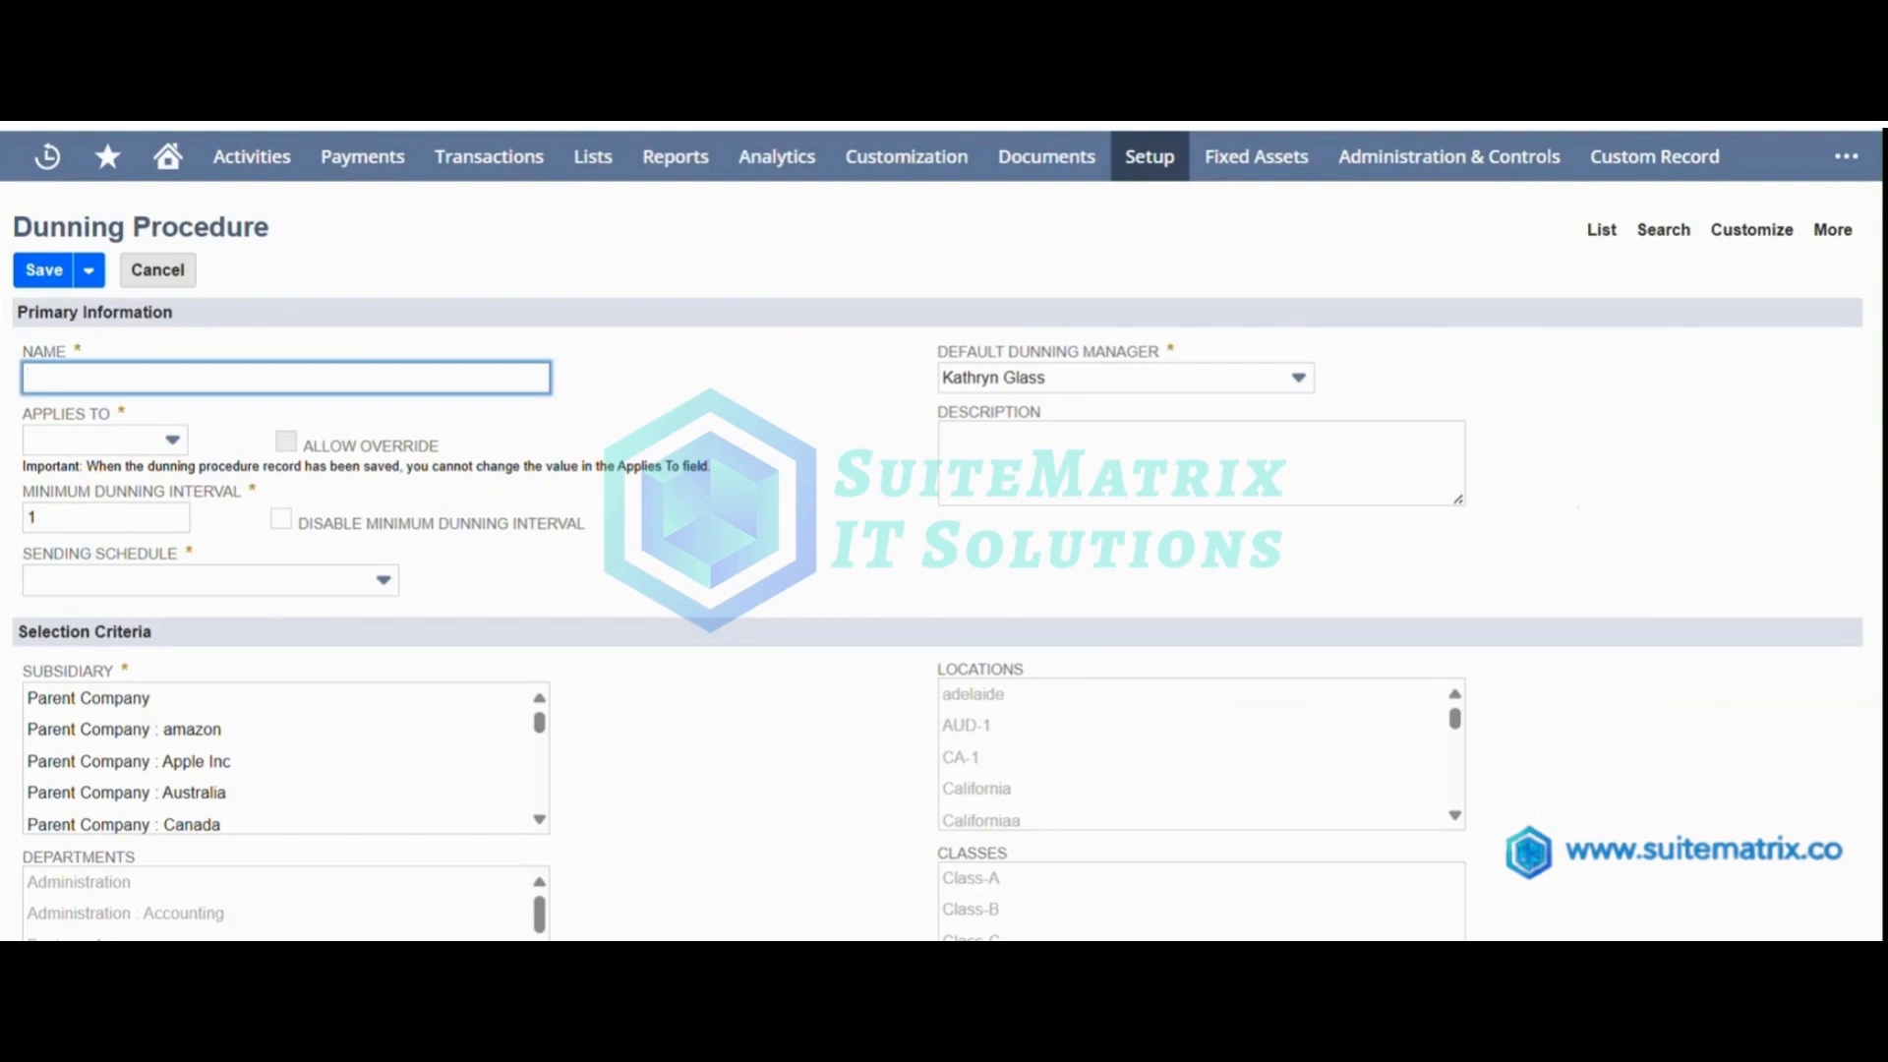
pyautogui.click(405, 371)
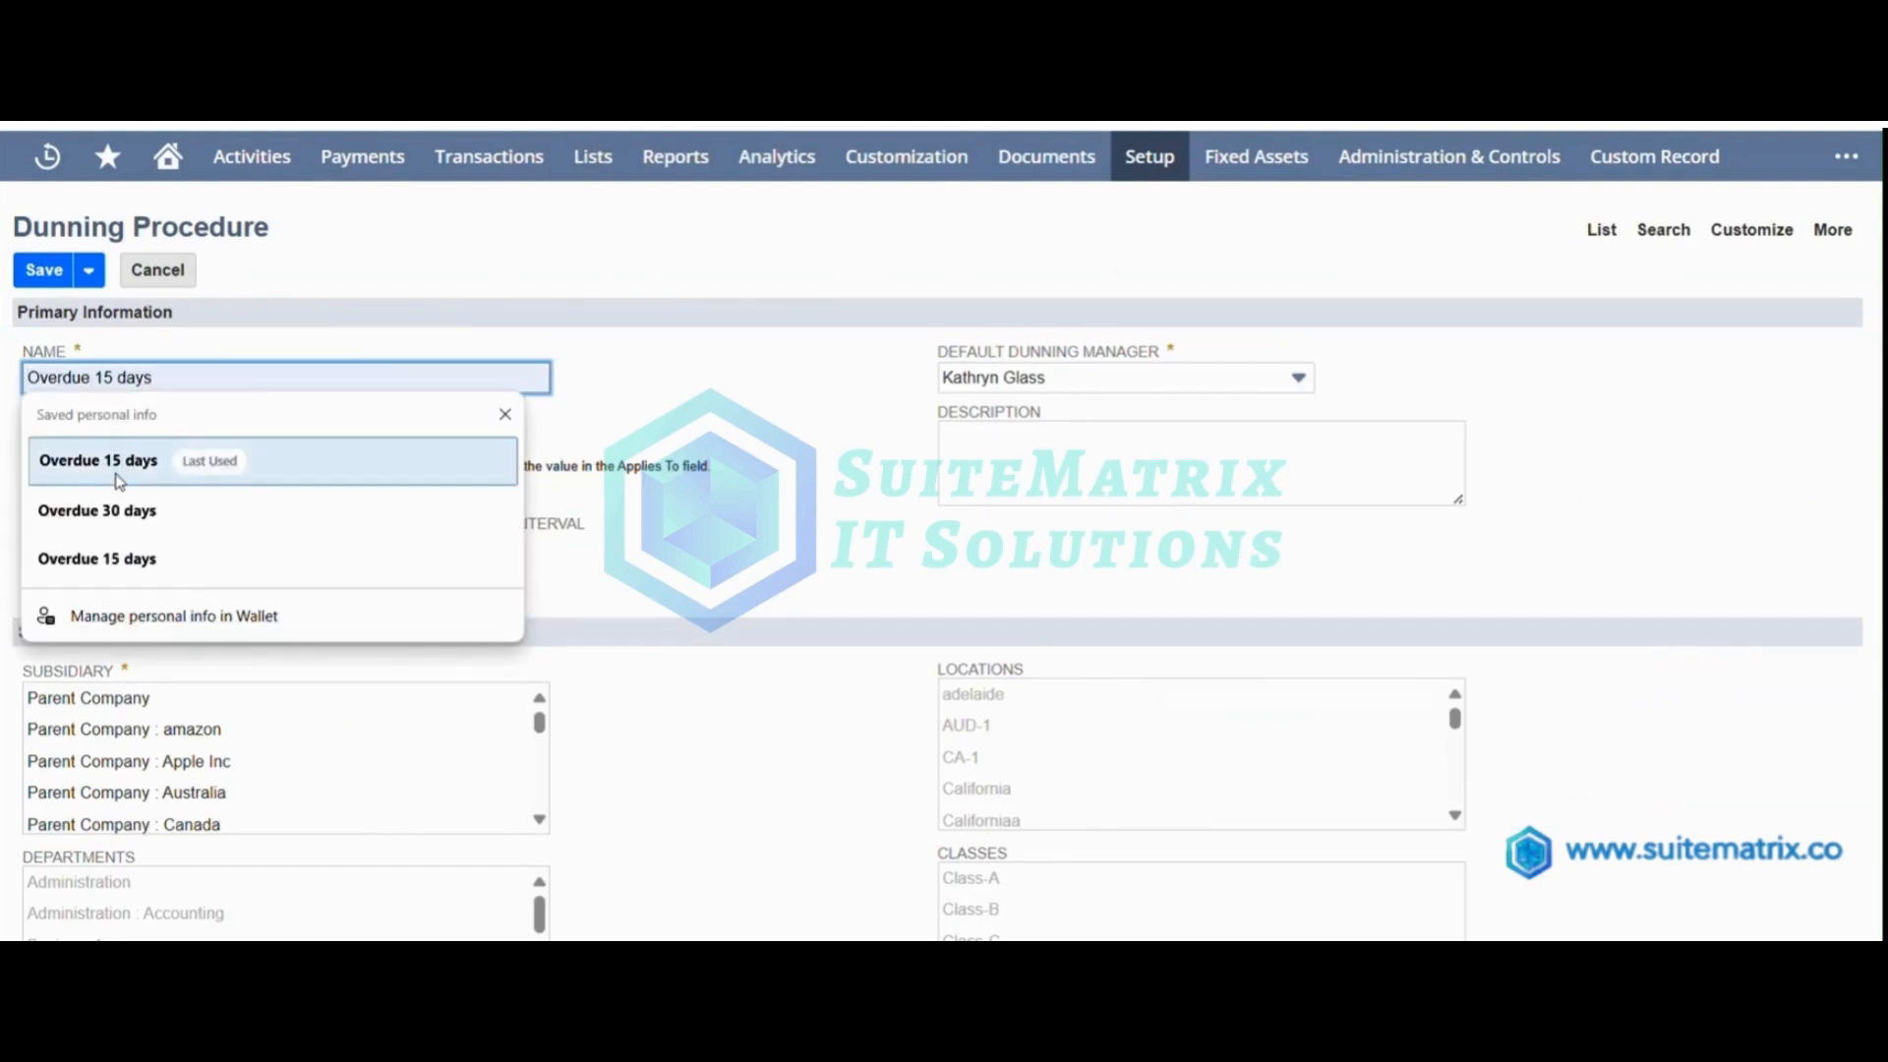
pyautogui.click(118, 521)
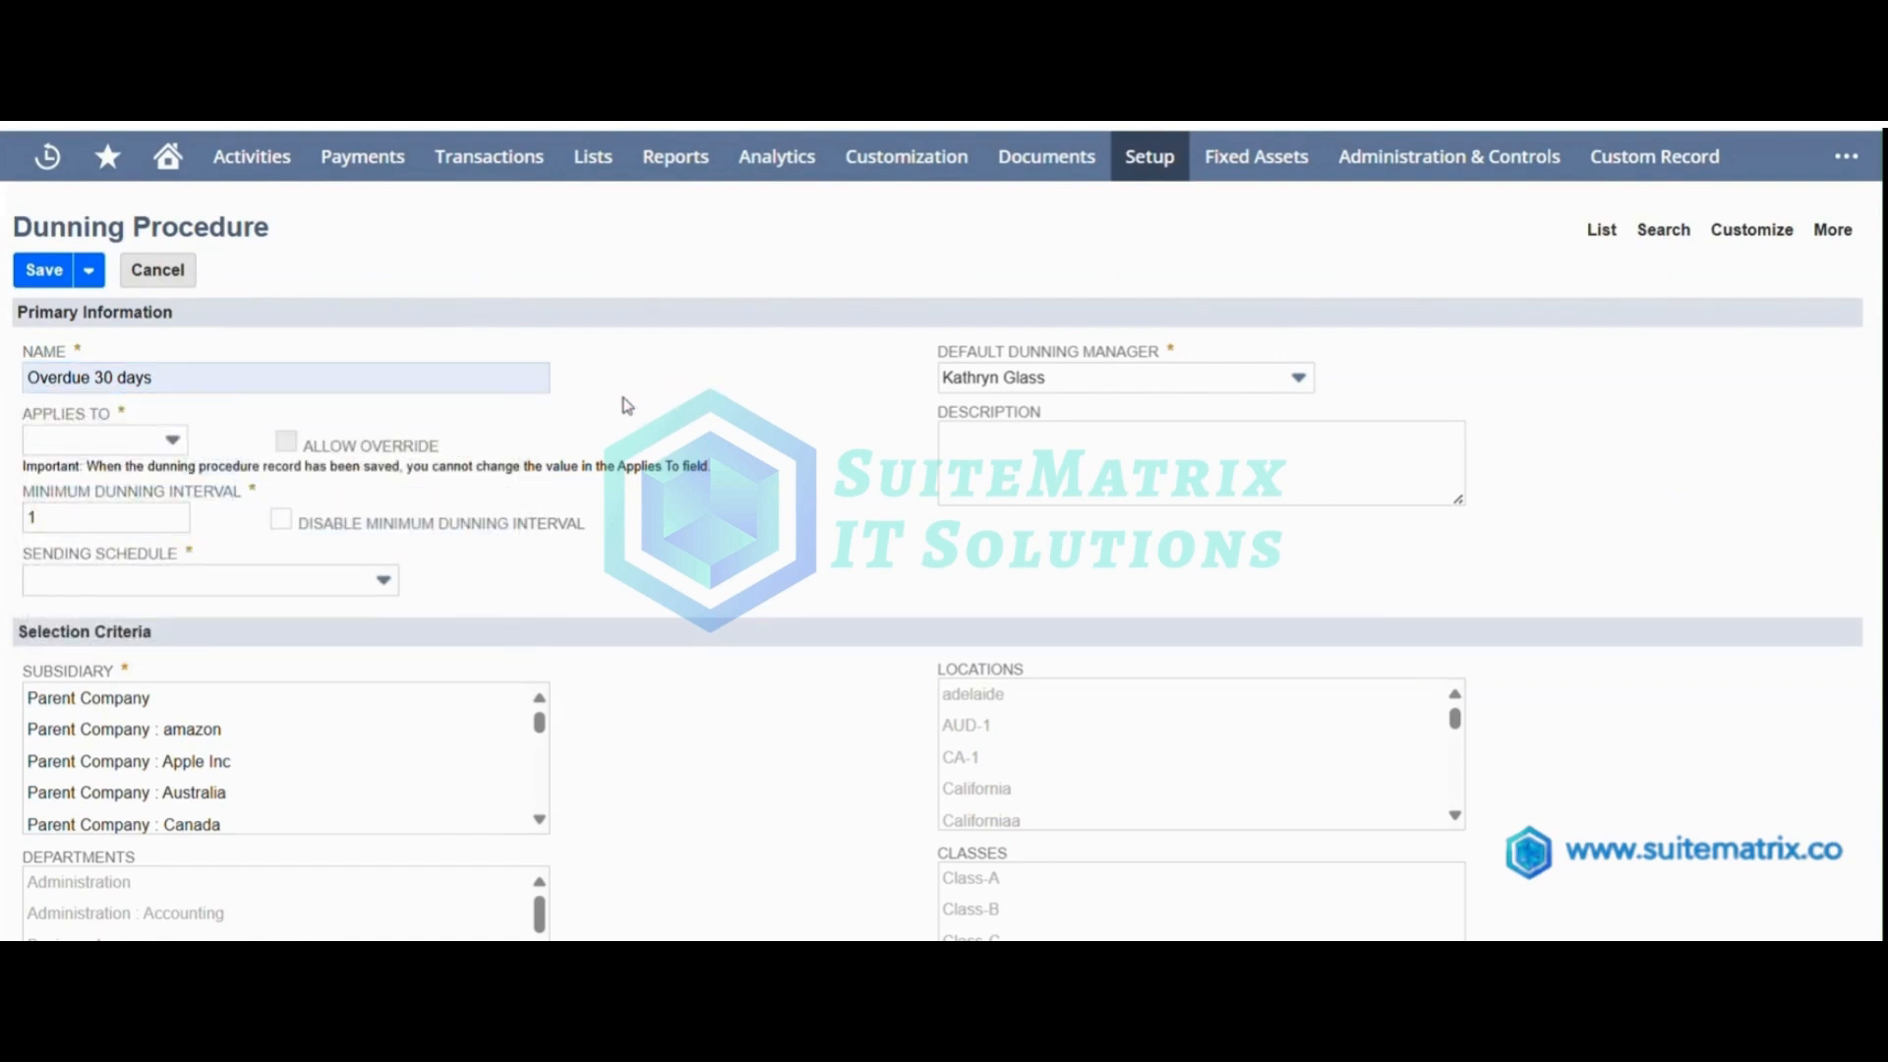
# Make the dunning procedure apply to Customer and set its sending schedule to Automatic.
pyautogui.click(169, 445)
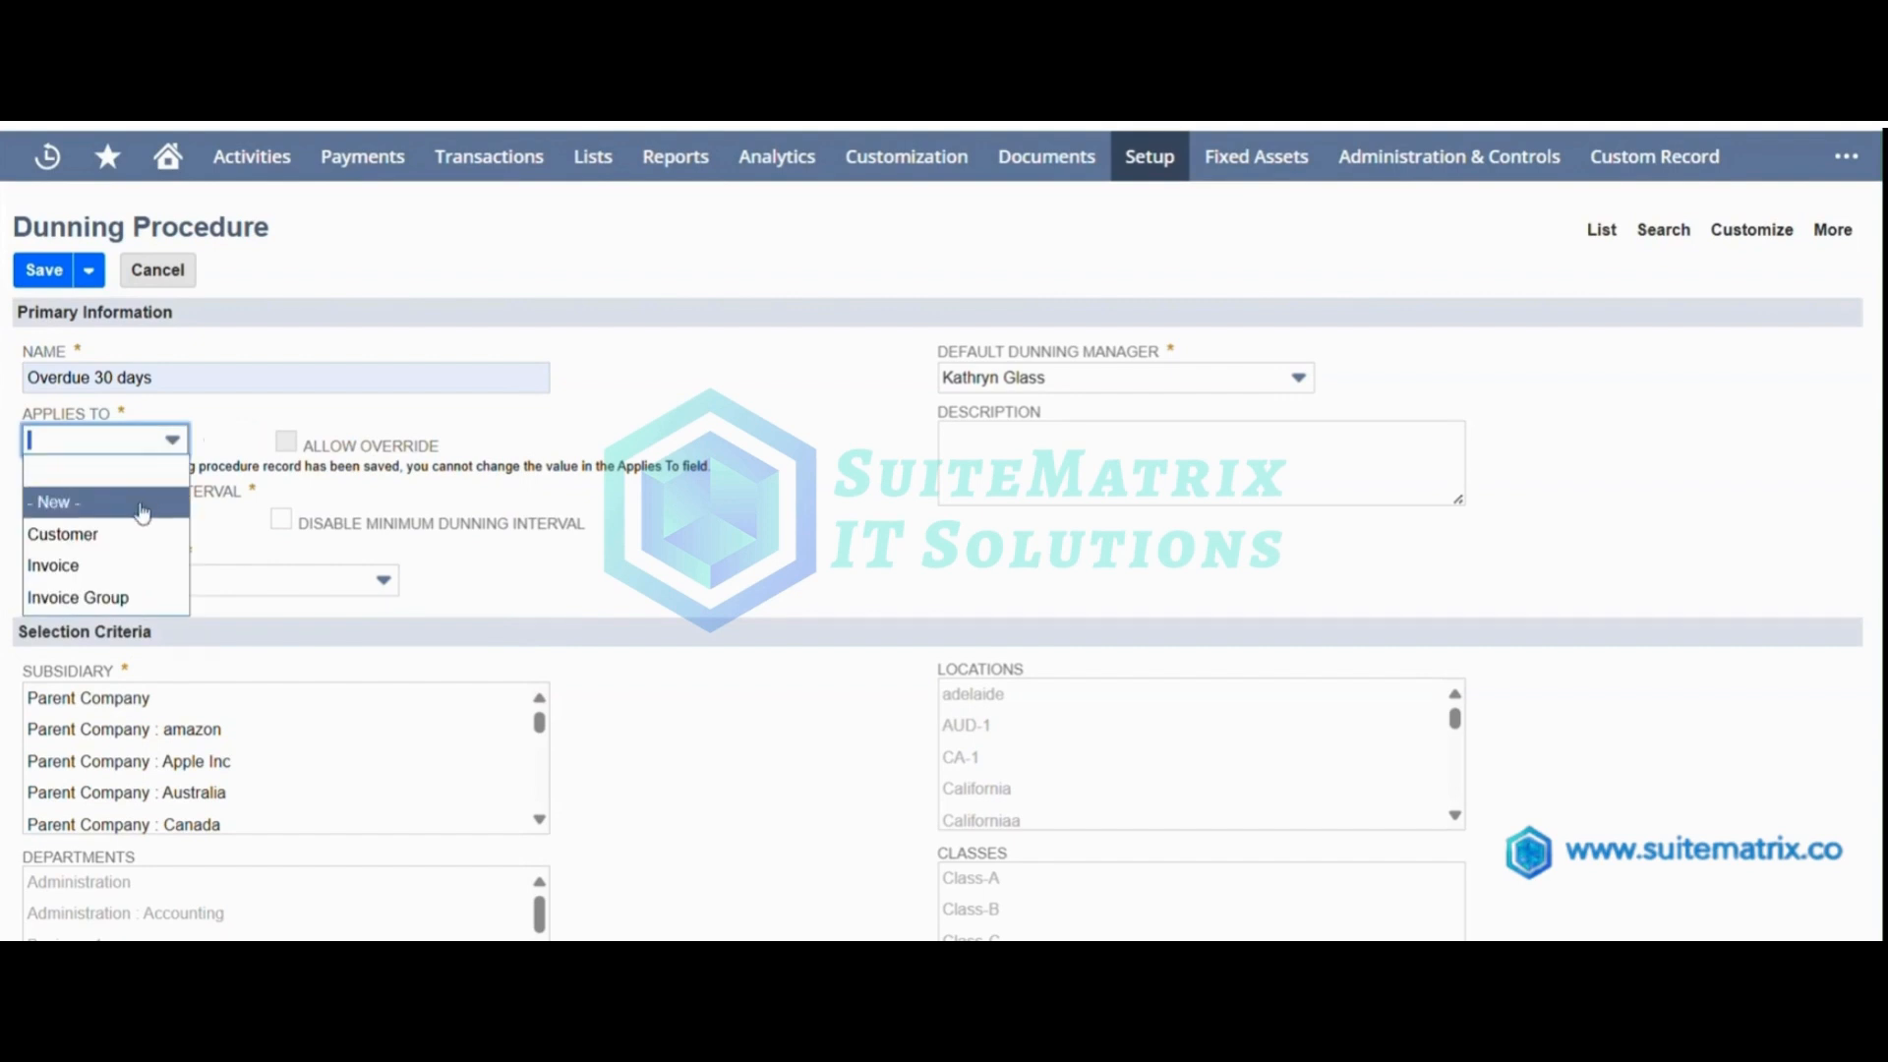
pyautogui.click(127, 533)
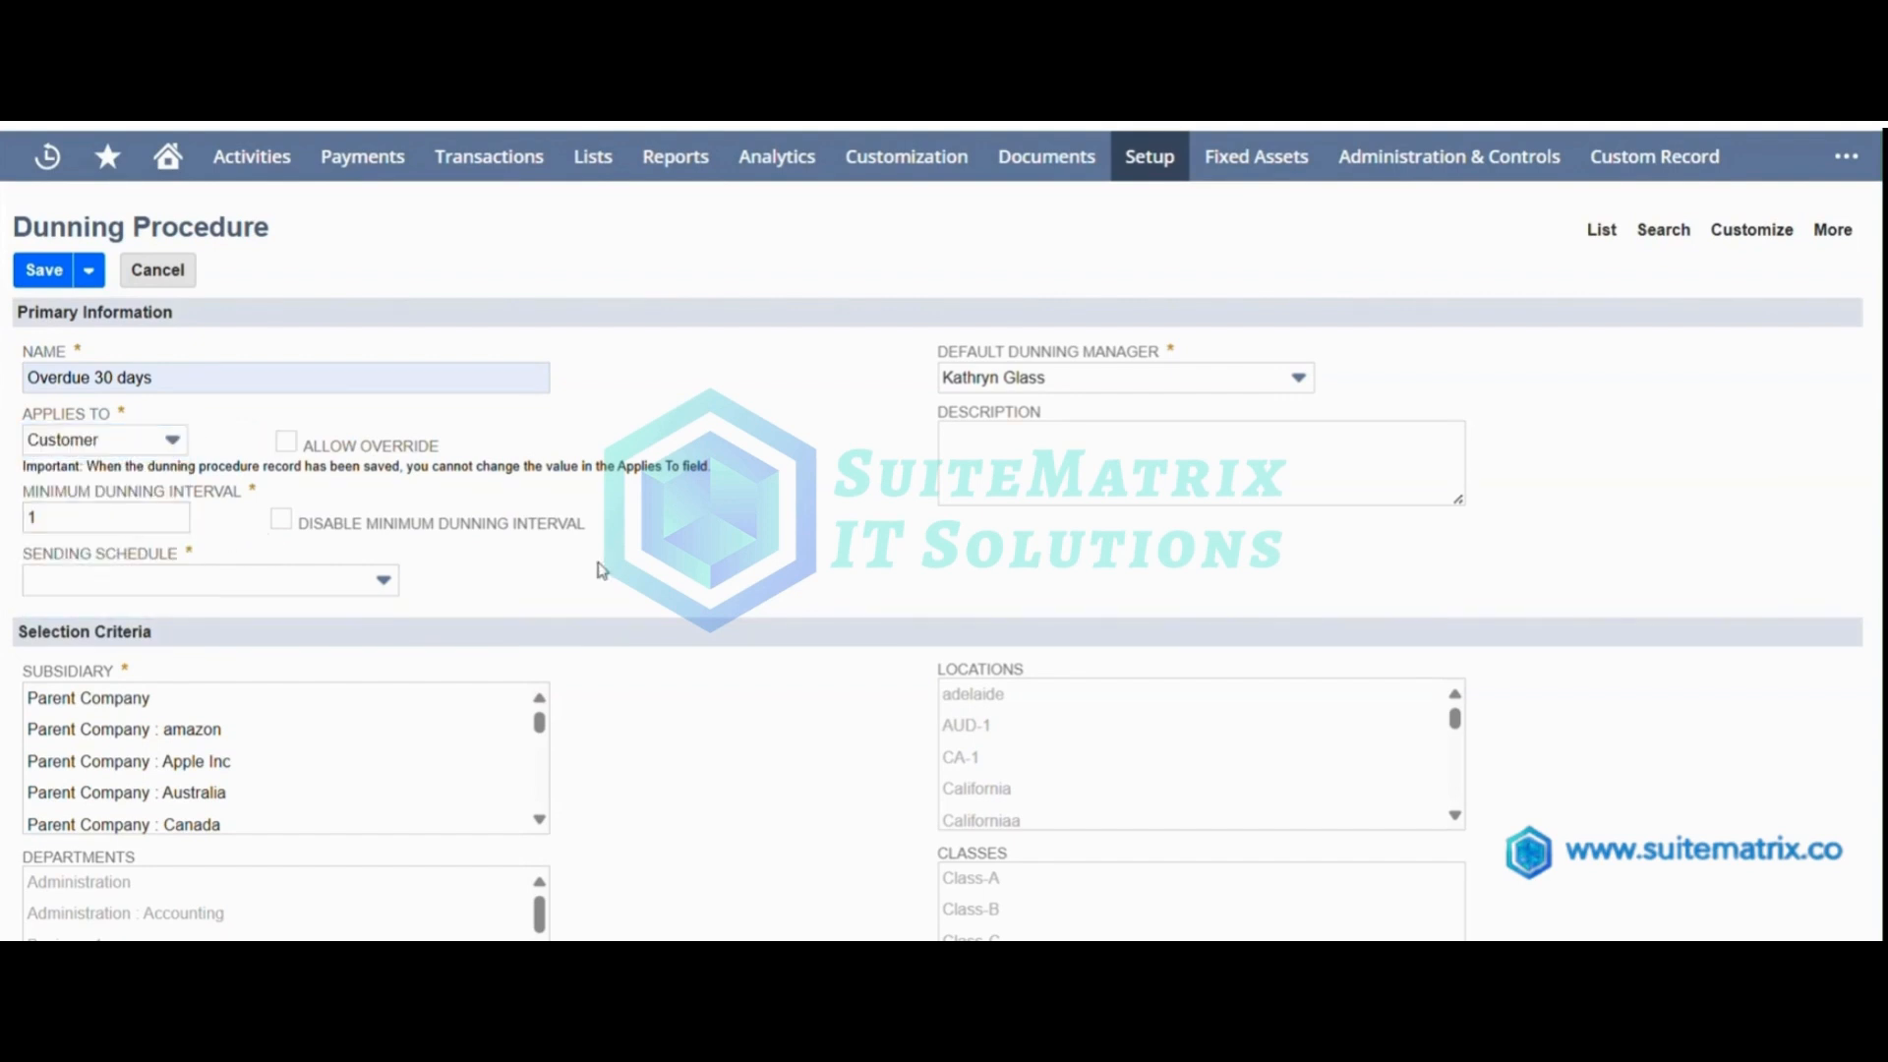
pyautogui.click(384, 581)
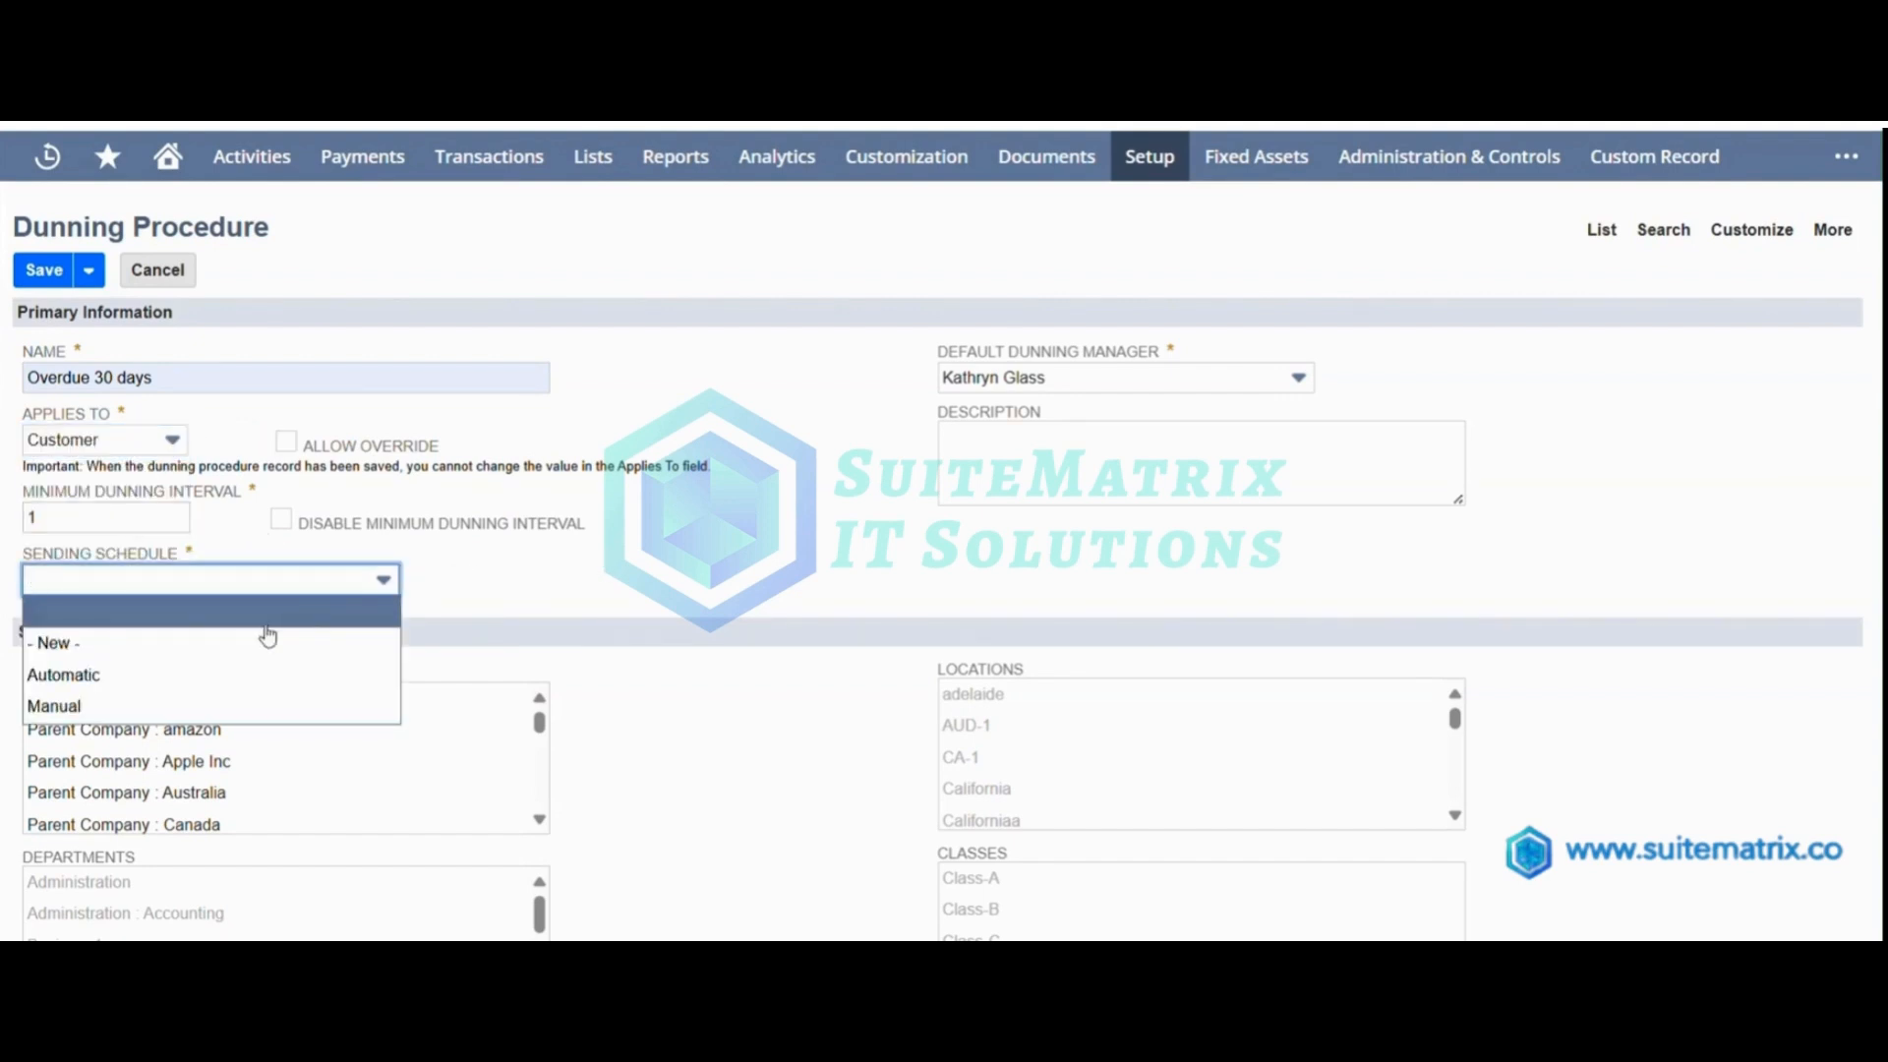
pyautogui.click(229, 677)
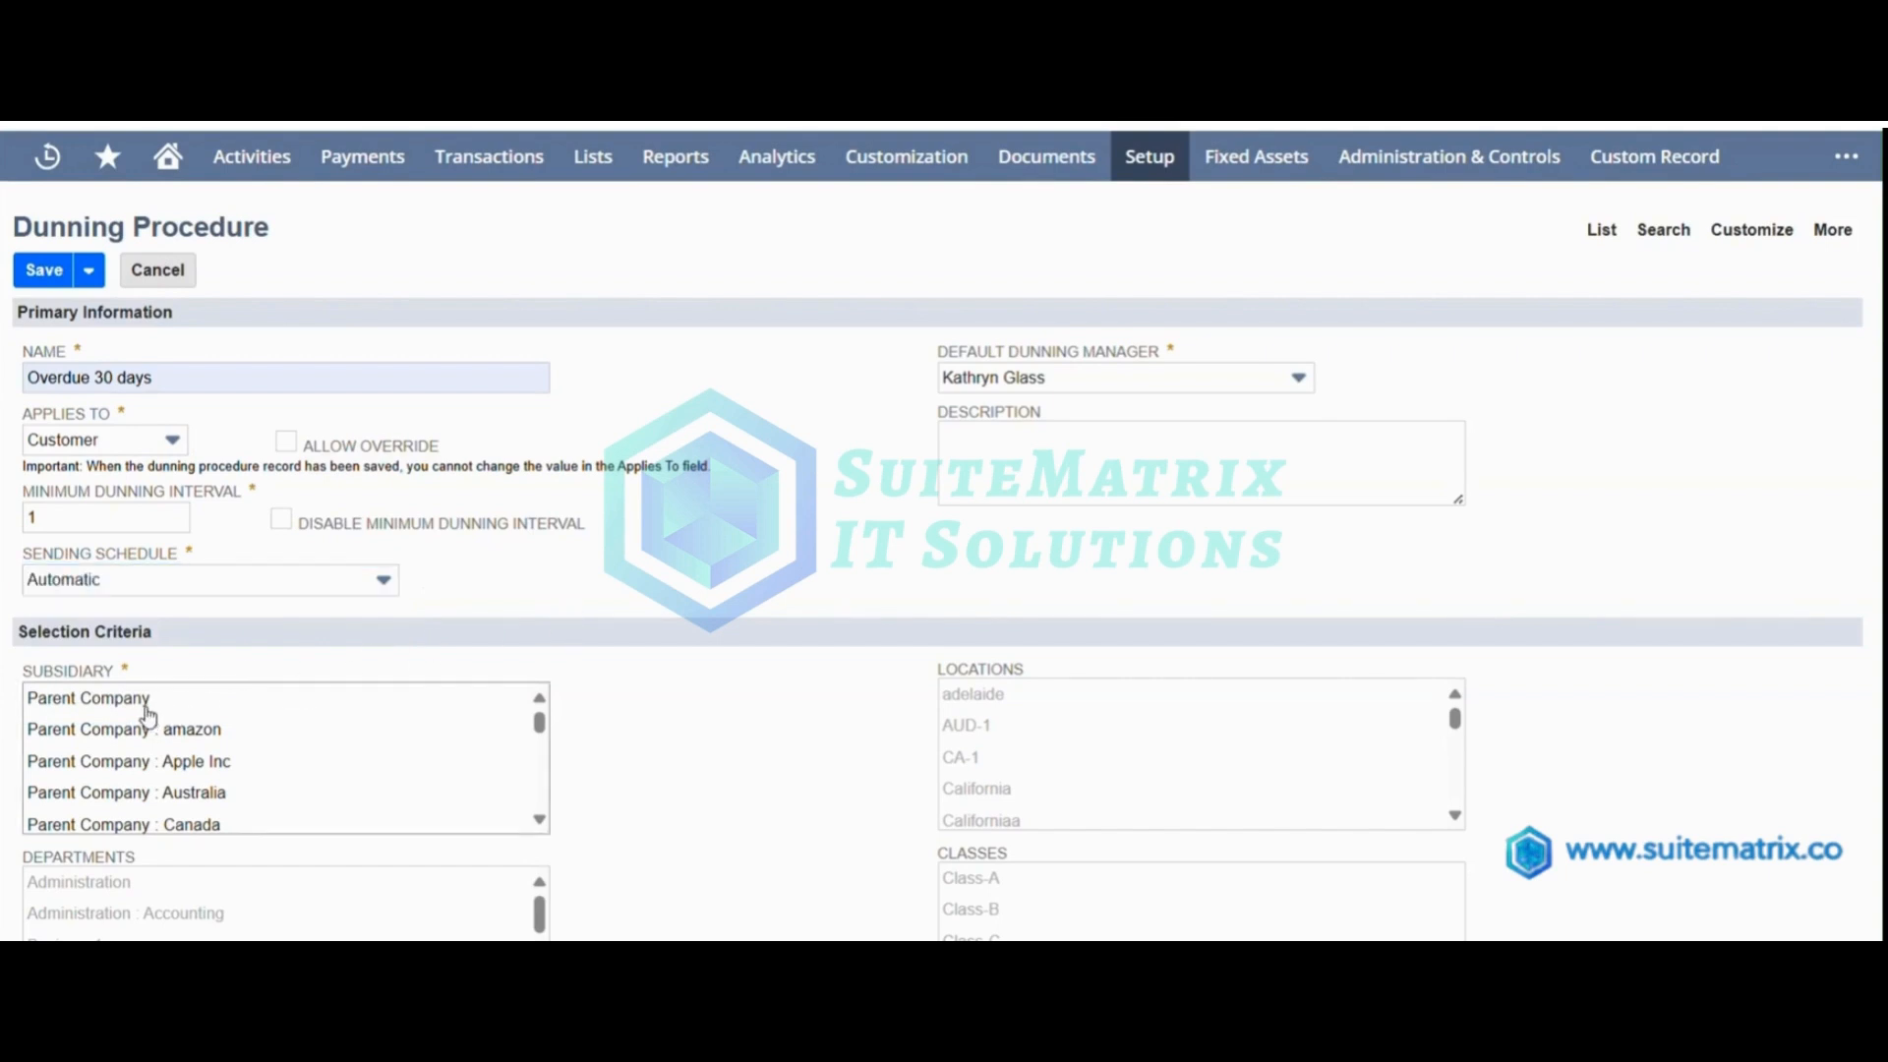
# Select all subsidiaries from Parent Company to xELIMINATIONS and enable automatic assignment of the procedure to new records.
pyautogui.click(145, 708)
pyautogui.hotkey('shift', 'Down')
pyautogui.hotkey('shift', 'Down')
pyautogui.hotkey('shift', 'Down')
pyautogui.hotkey('shift', 'Down')
pyautogui.hotkey('shift', 'Down')
pyautogui.hotkey('shift', 'Down')
pyautogui.hotkey('shift', 'Down')
pyautogui.hotkey('shift', 'Down')
pyautogui.hotkey('shift', 'Down')
pyautogui.hotkey('shift', 'Down')
pyautogui.hotkey('shift', 'Down')
pyautogui.hotkey('shift', 'Down')
pyautogui.hotkey('shift', 'Down')
pyautogui.hotkey('shift', 'Down')
pyautogui.hotkey('shift', 'Down')
pyautogui.hotkey('shift', 'Down')
pyautogui.hotkey('shift', 'Down')
pyautogui.hotkey('shift', 'Down')
pyautogui.hotkey('shift', 'Down')
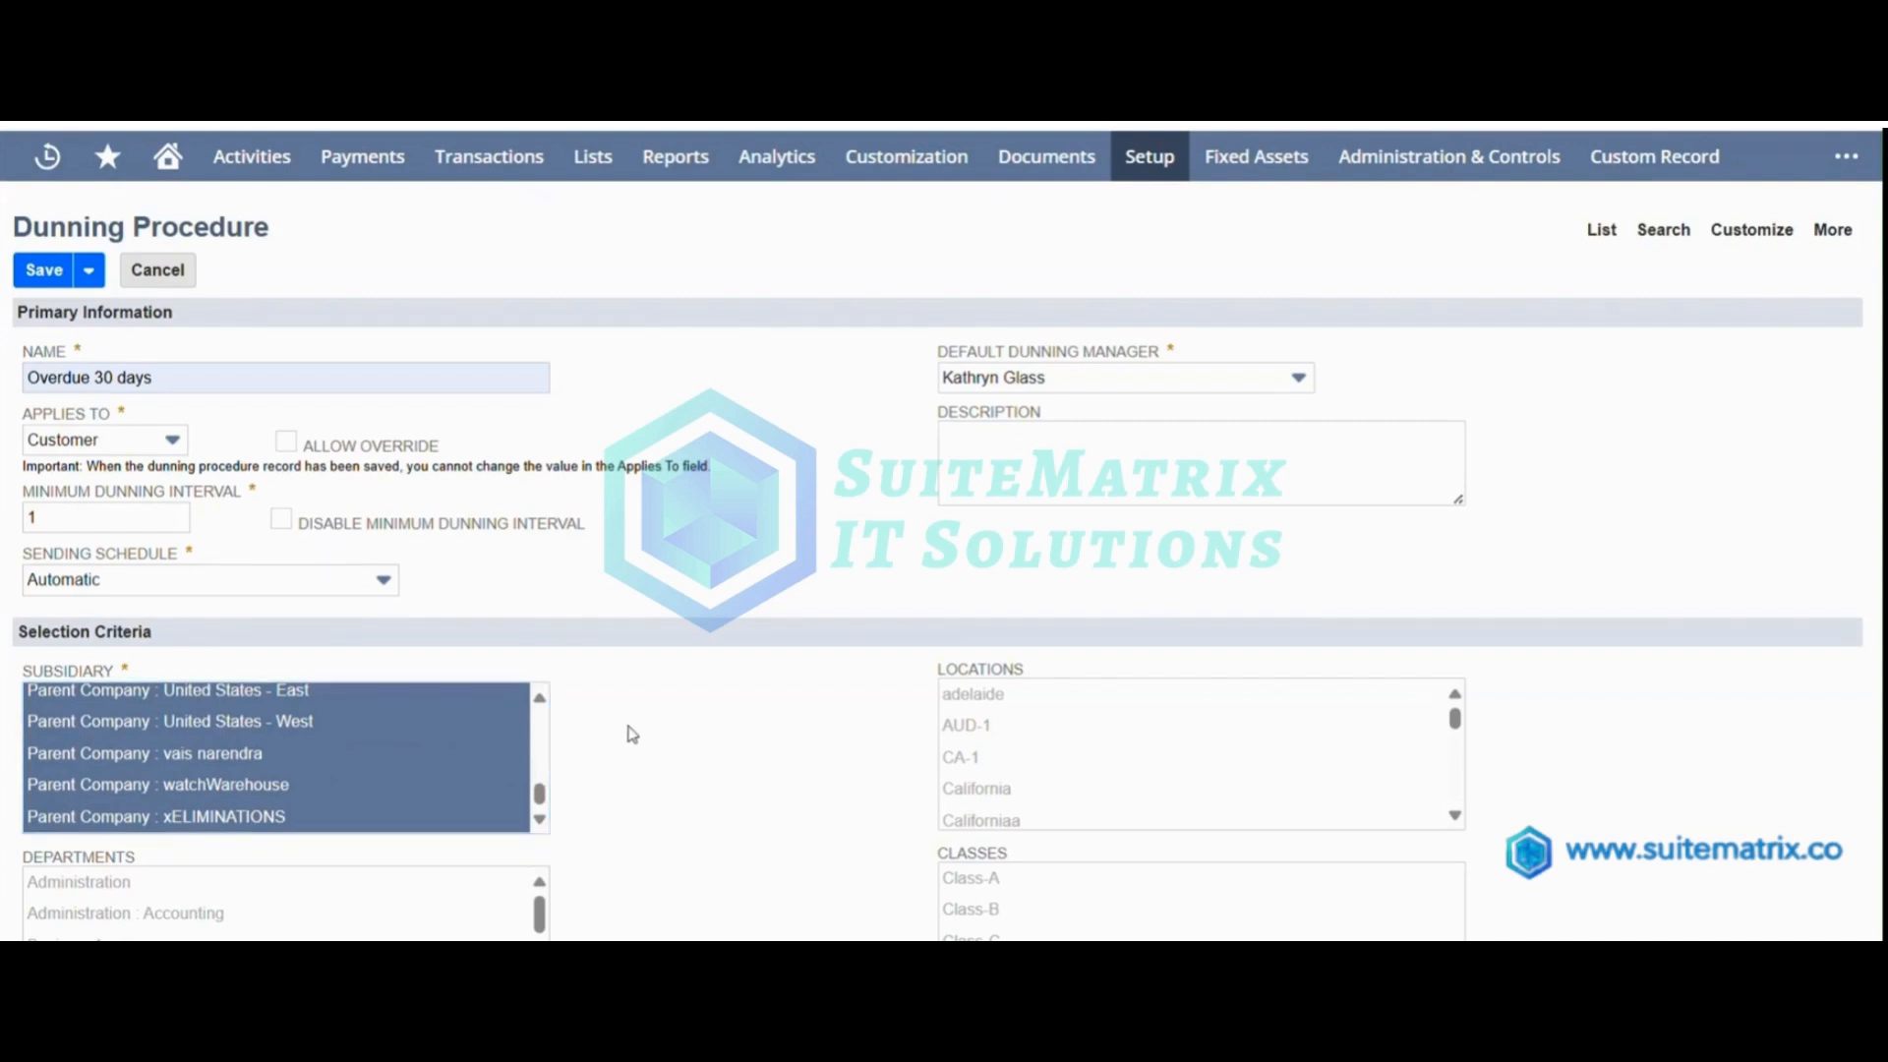
pyautogui.scroll(-5, 623, 733)
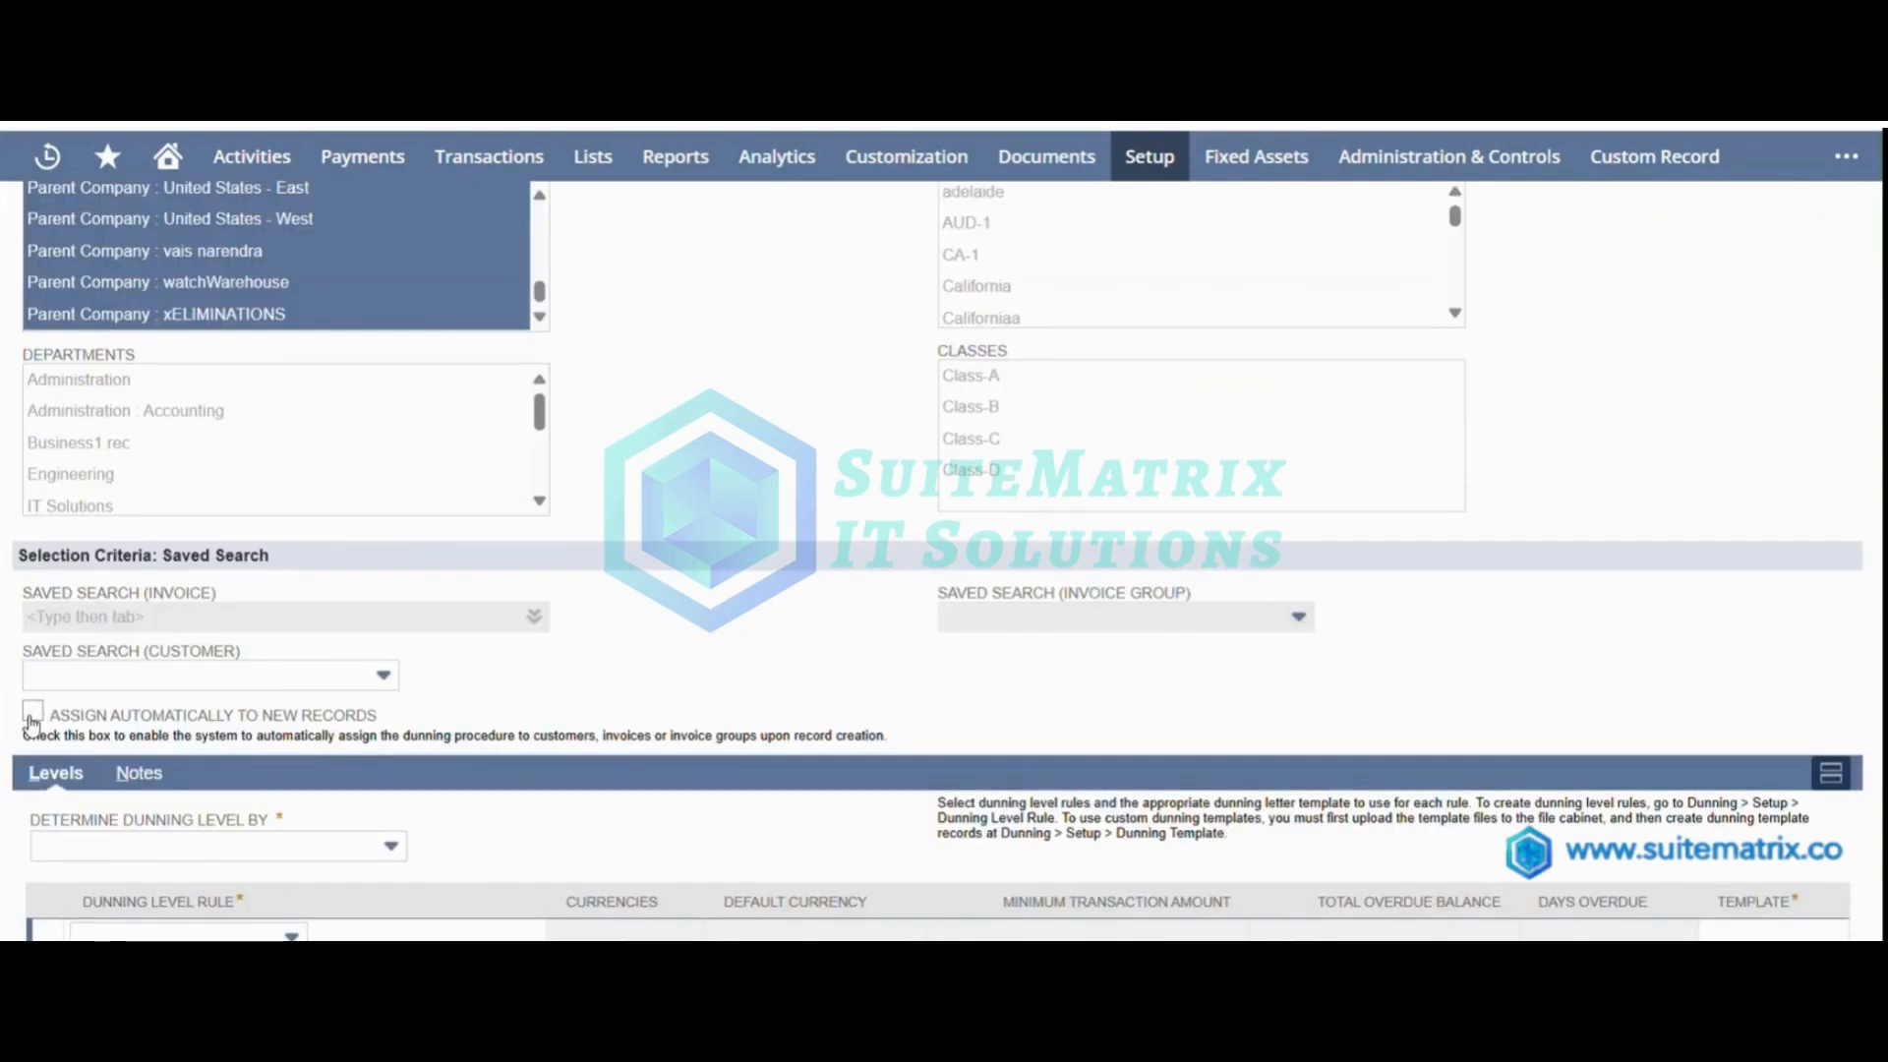
pyautogui.click(32, 721)
# Set the dunning level to be determined by Minimum Transaction Amount And Total Overdue Balance.
pyautogui.scroll(-1, 607, 675)
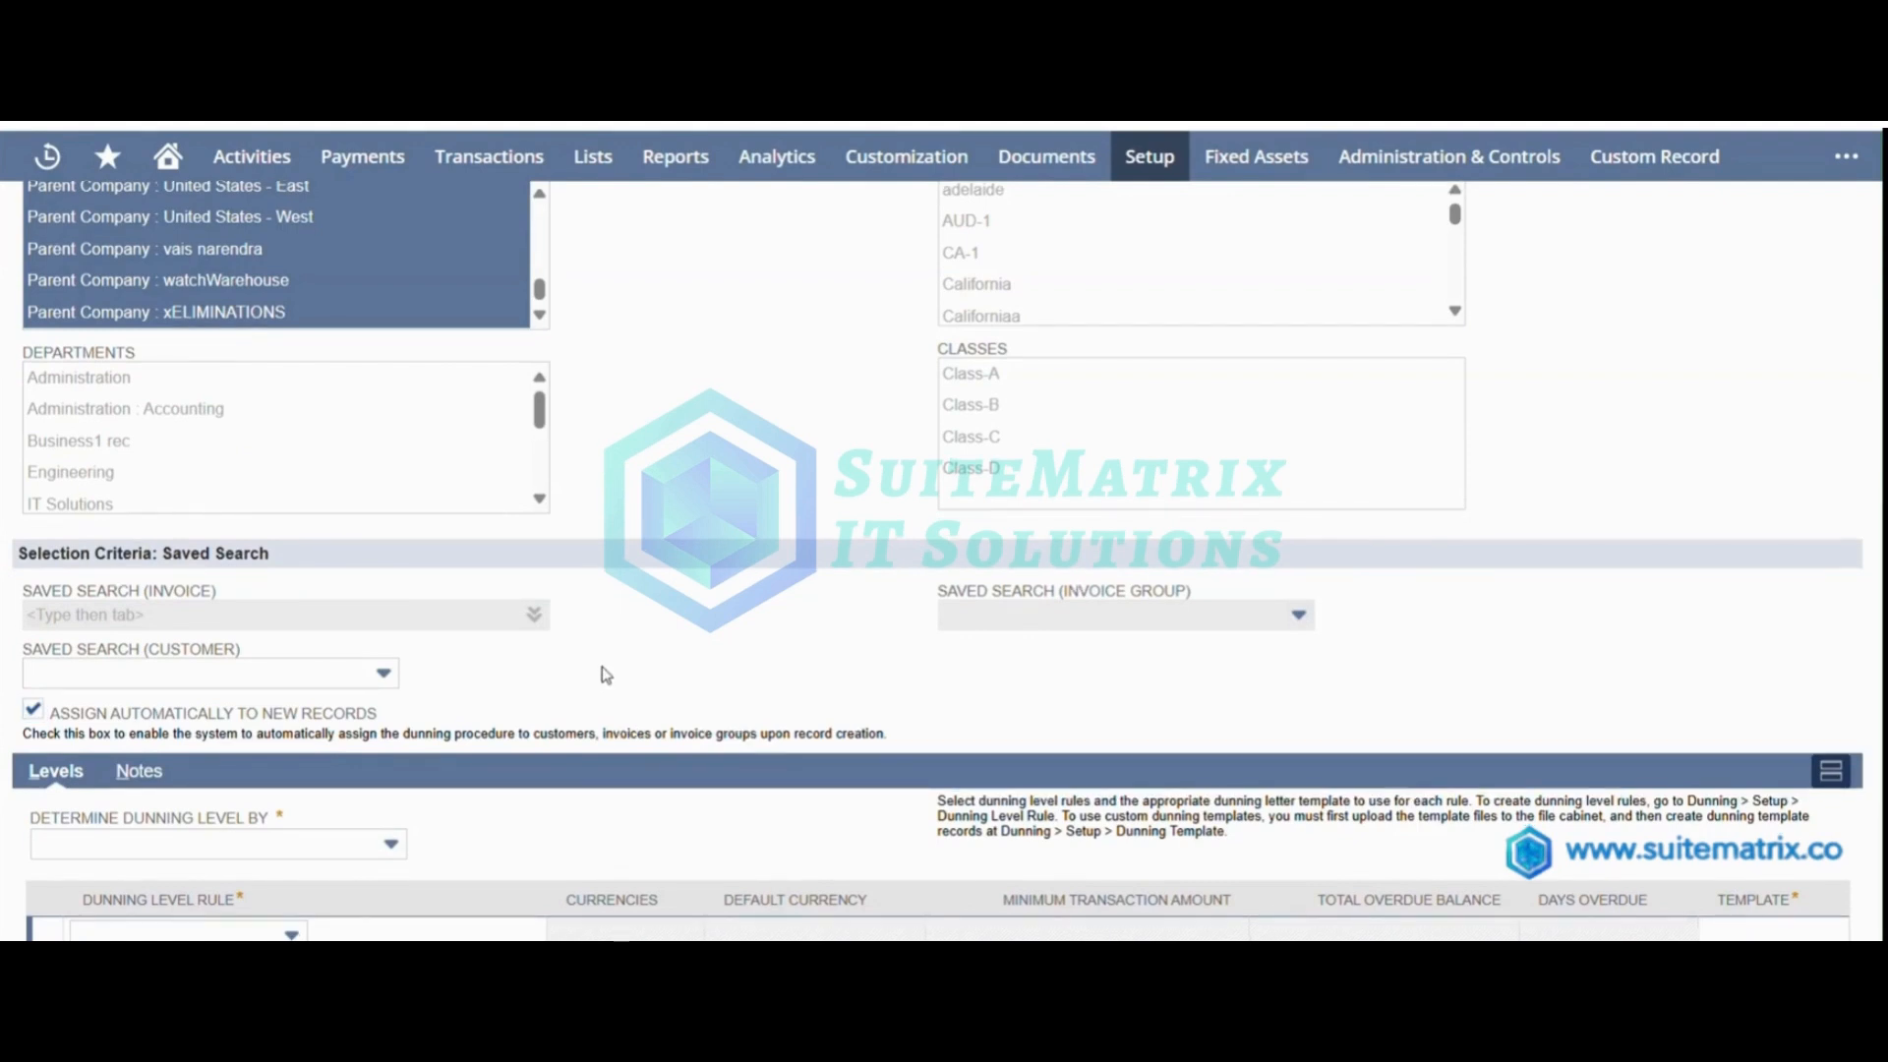
pyautogui.scroll(-3, 607, 676)
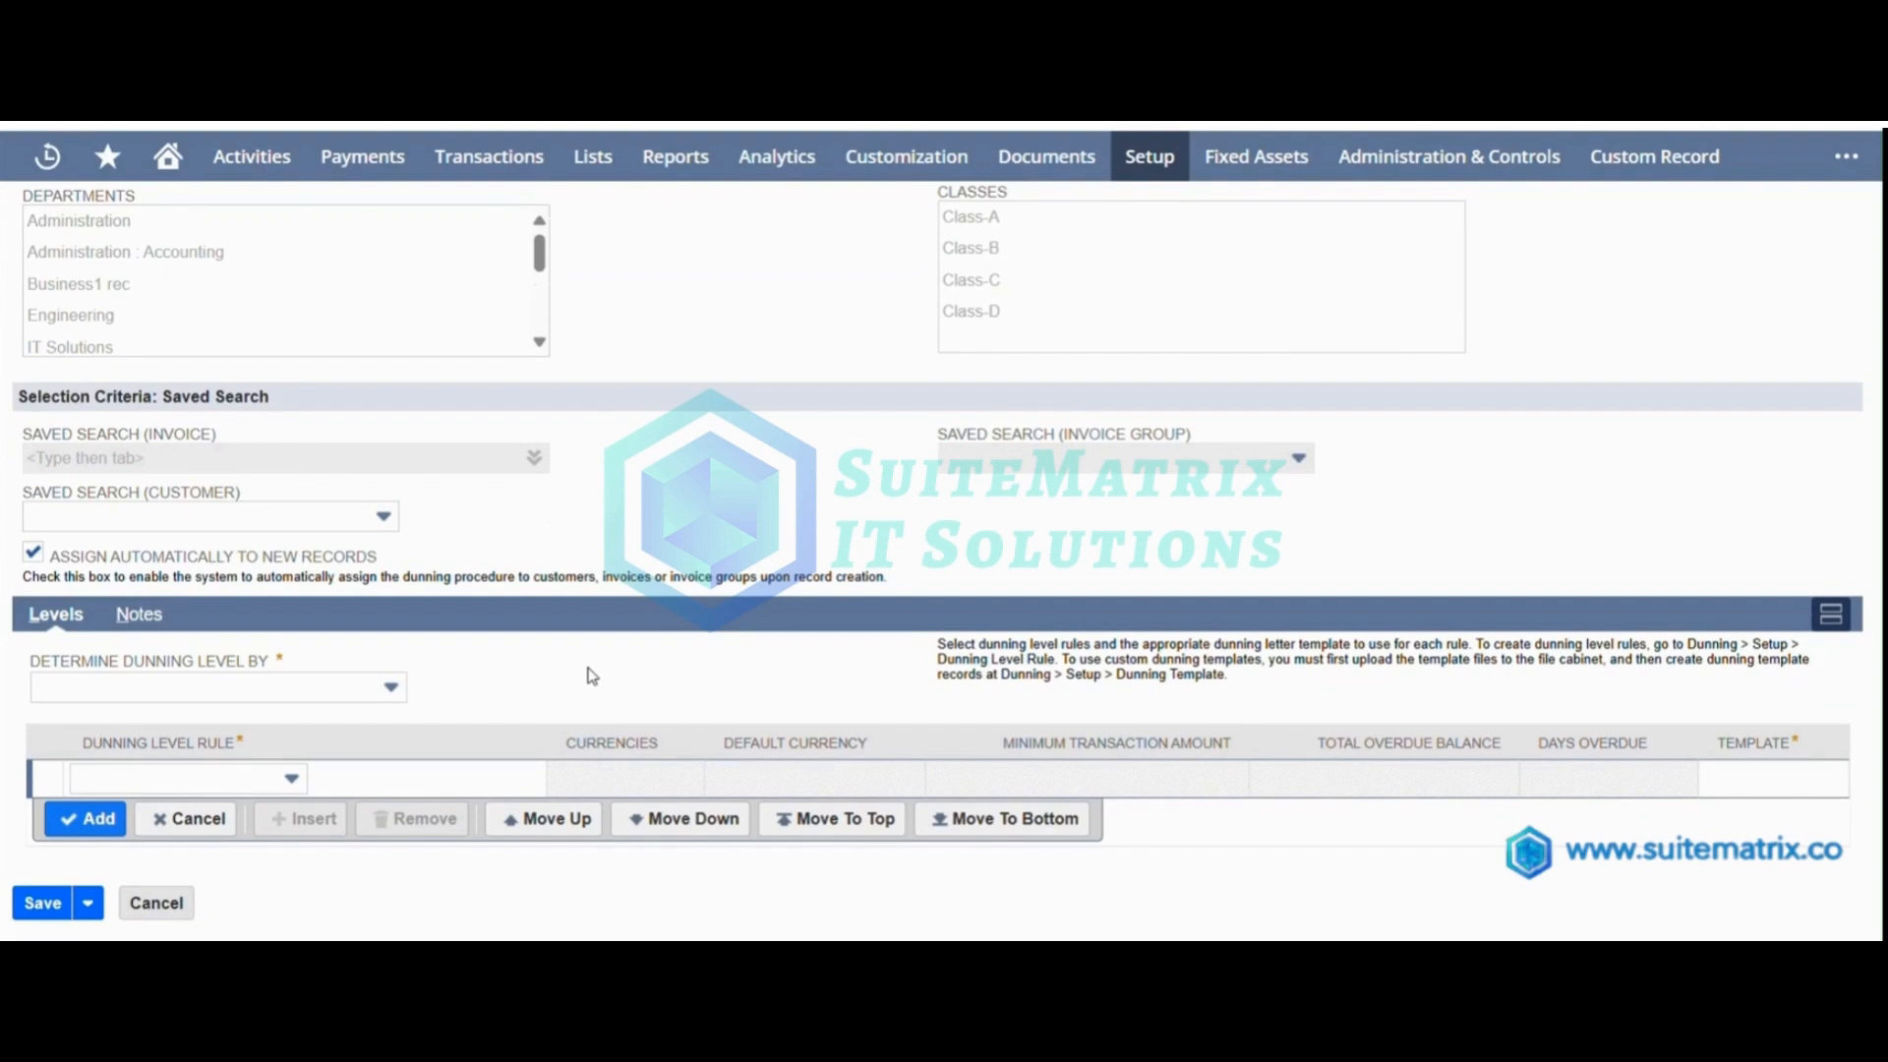
pyautogui.click(392, 687)
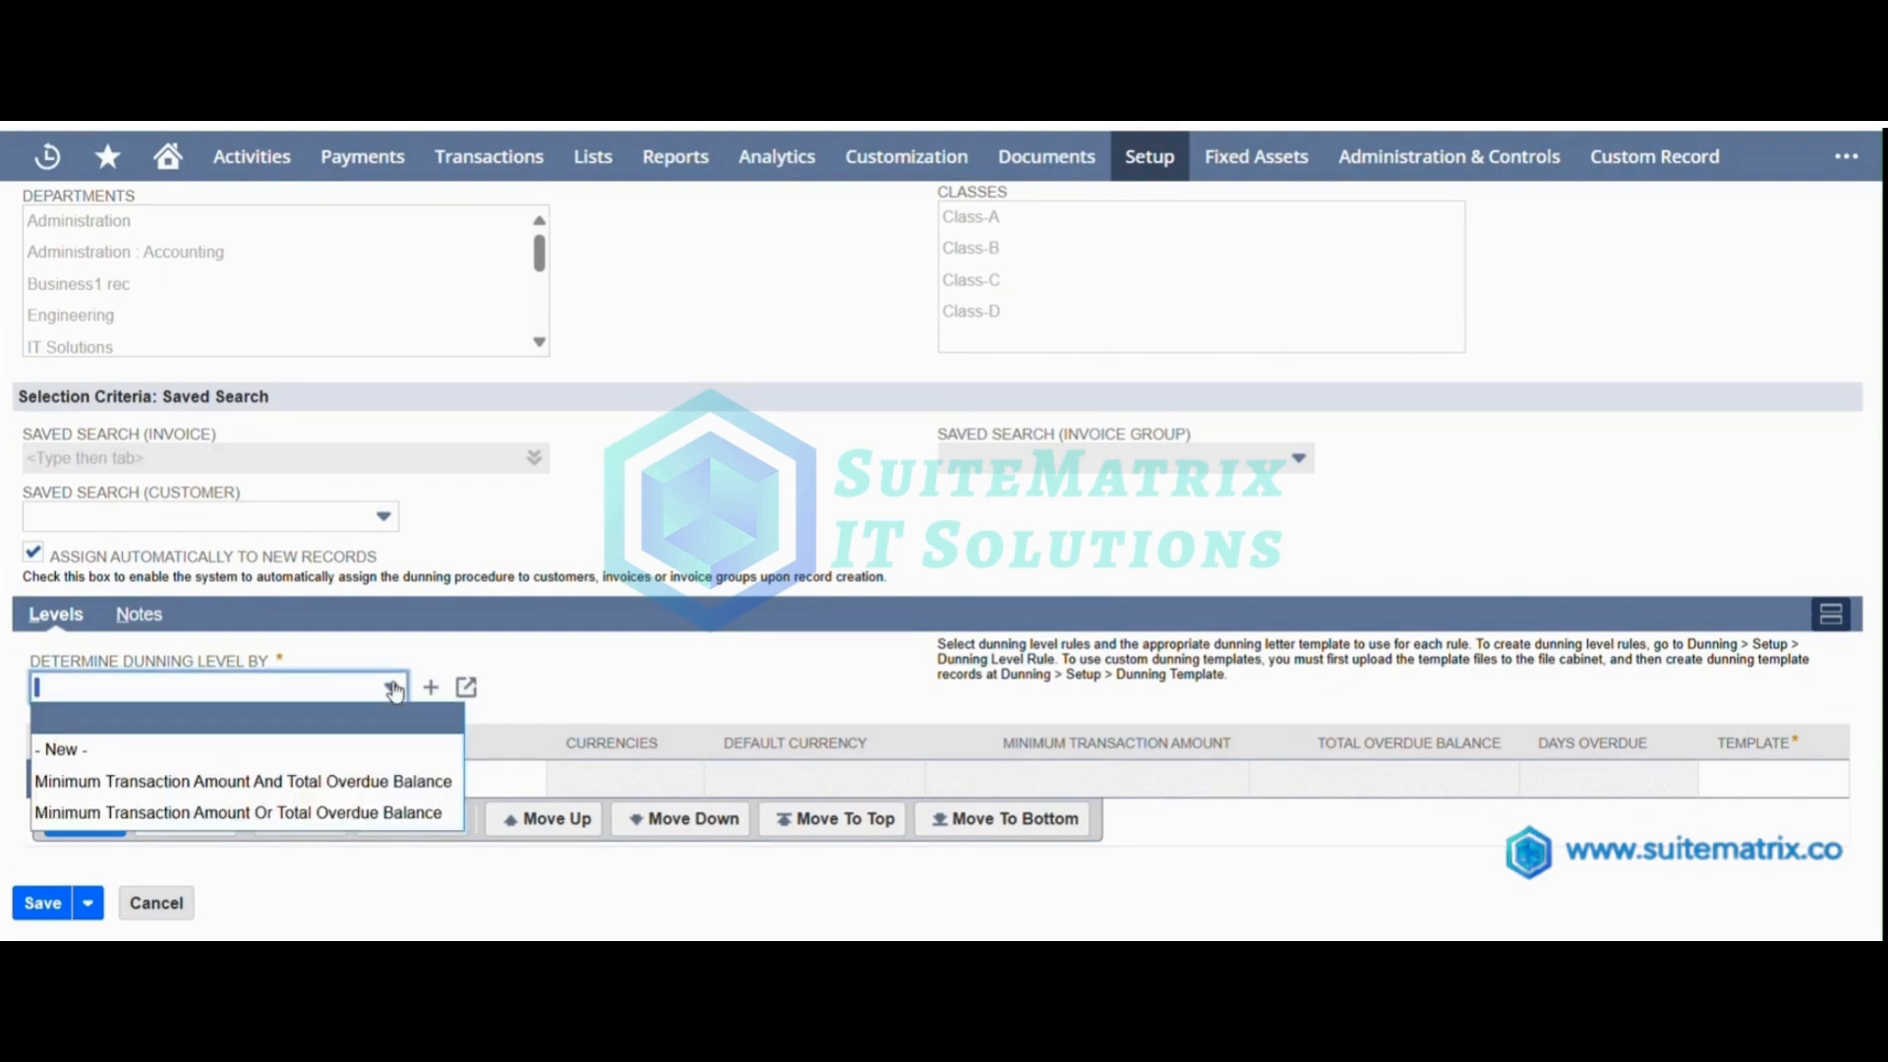
pyautogui.click(382, 783)
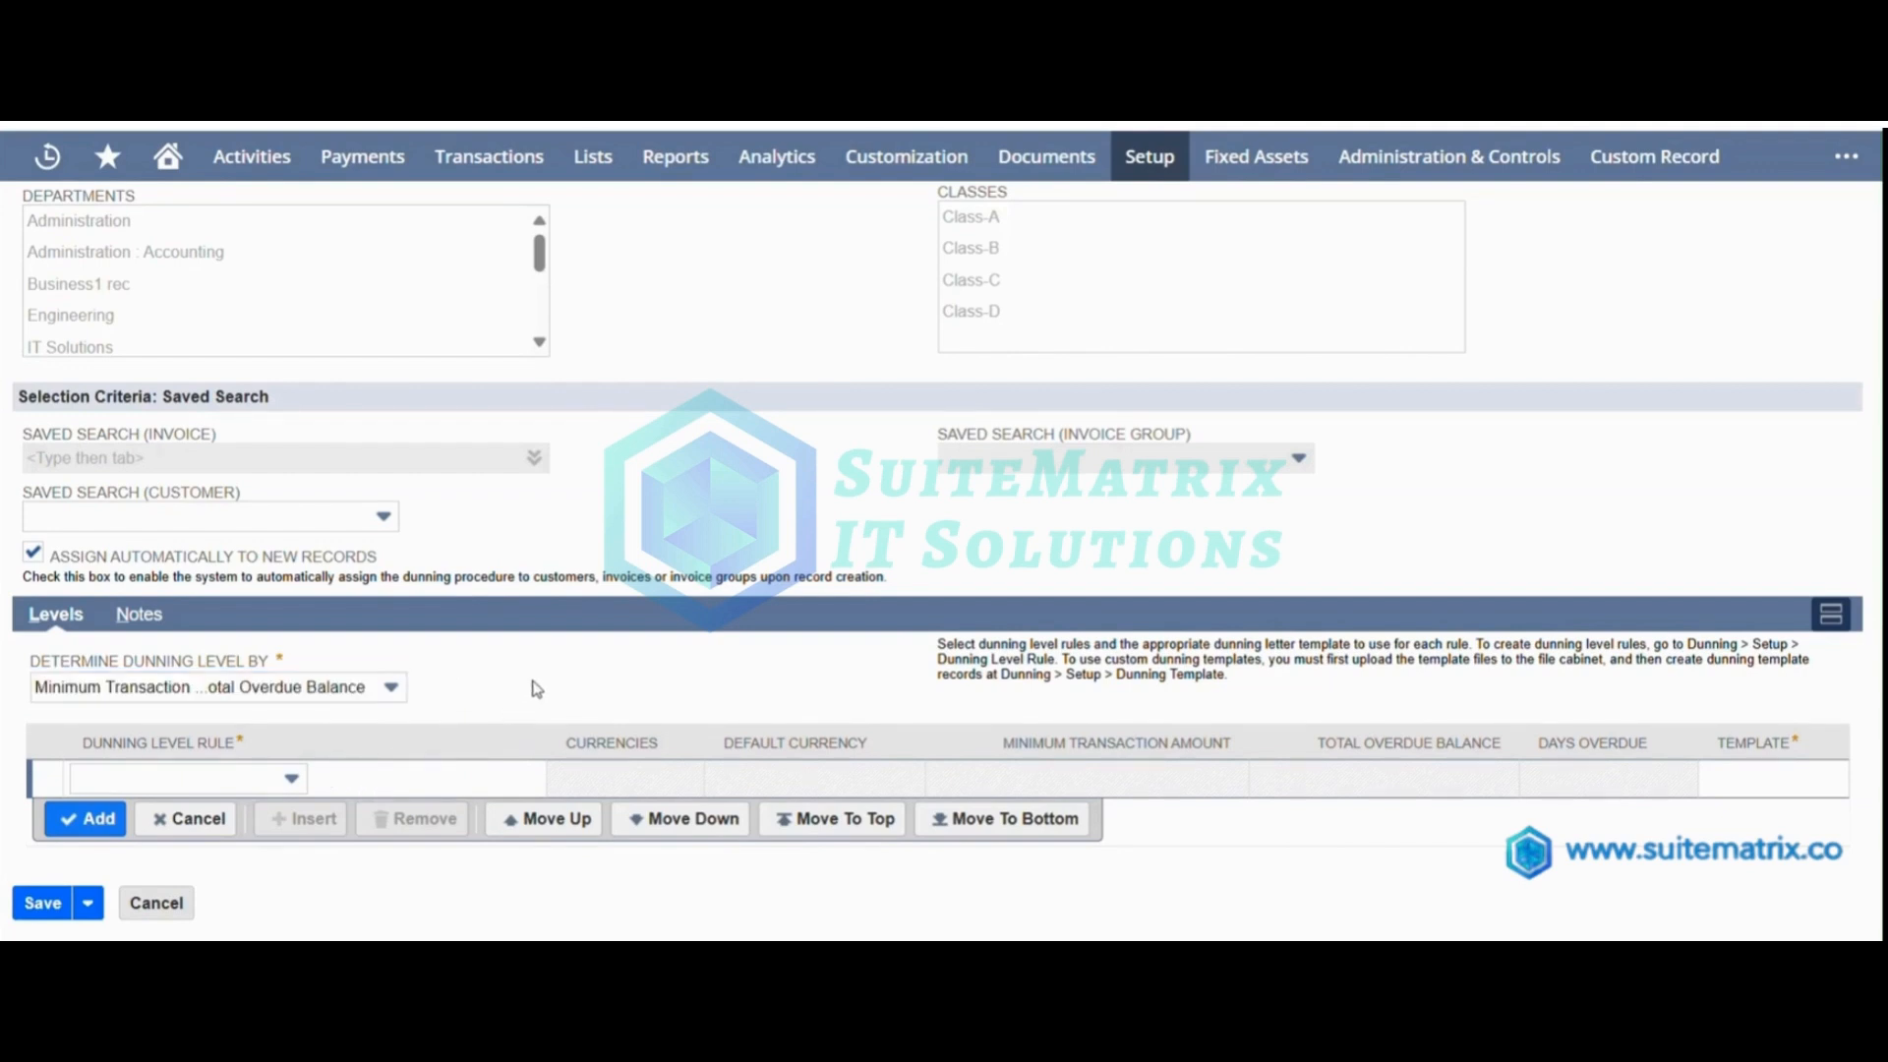
# Add a level with the Overdue 30 days rule and the Level 1 Default Template - English, and save the procedure.
pyautogui.click(197, 778)
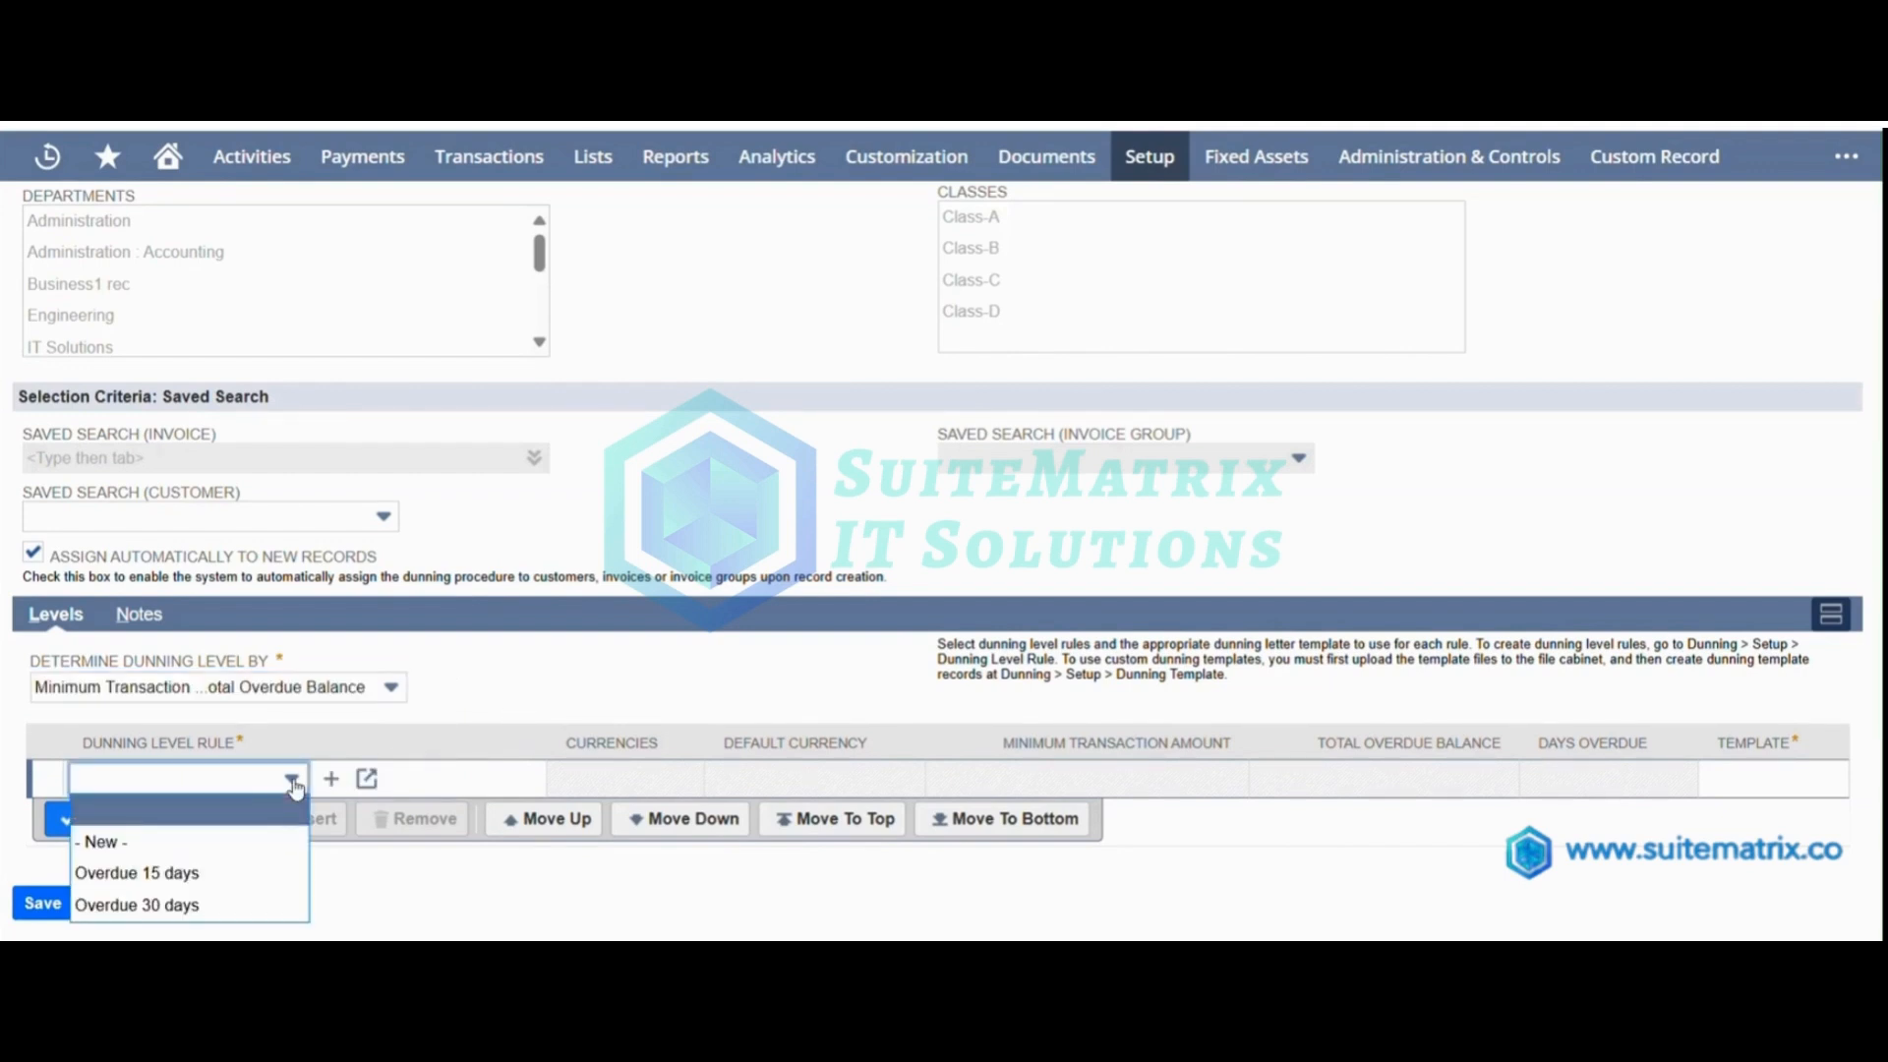
pyautogui.click(228, 904)
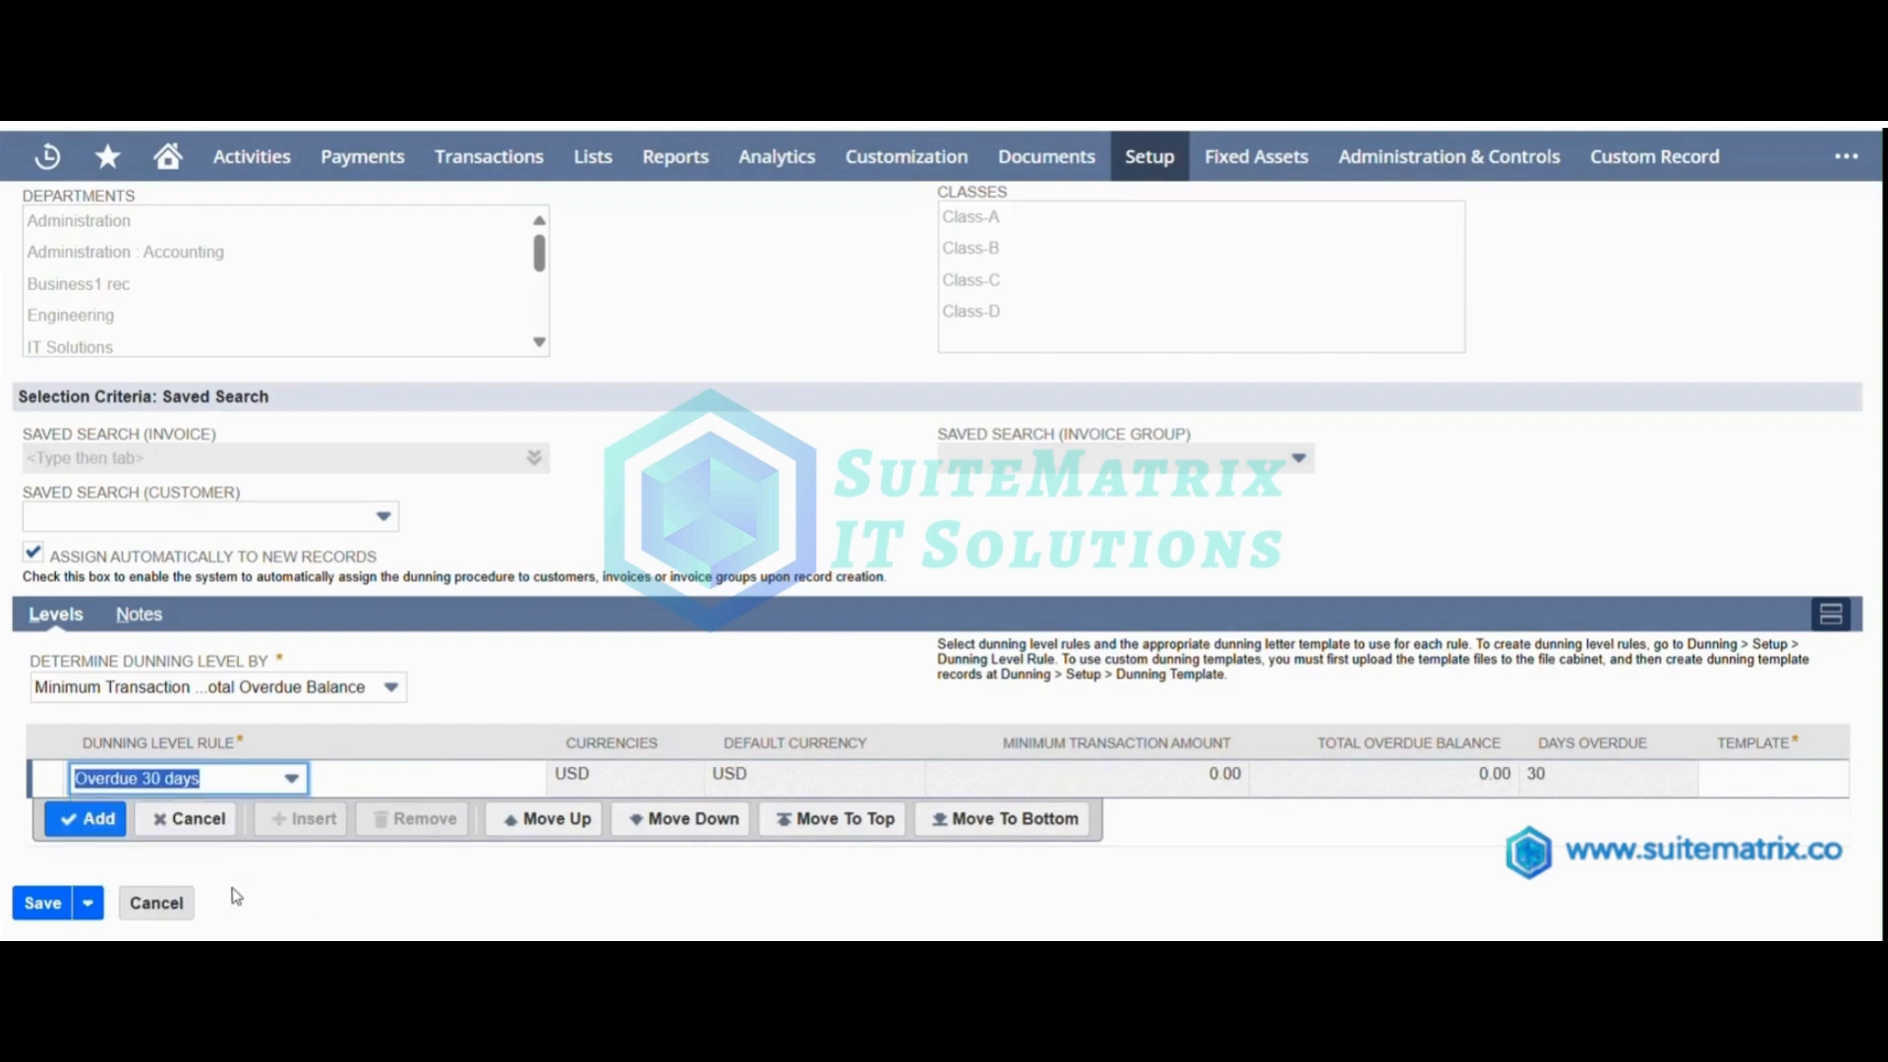
pyautogui.click(1733, 789)
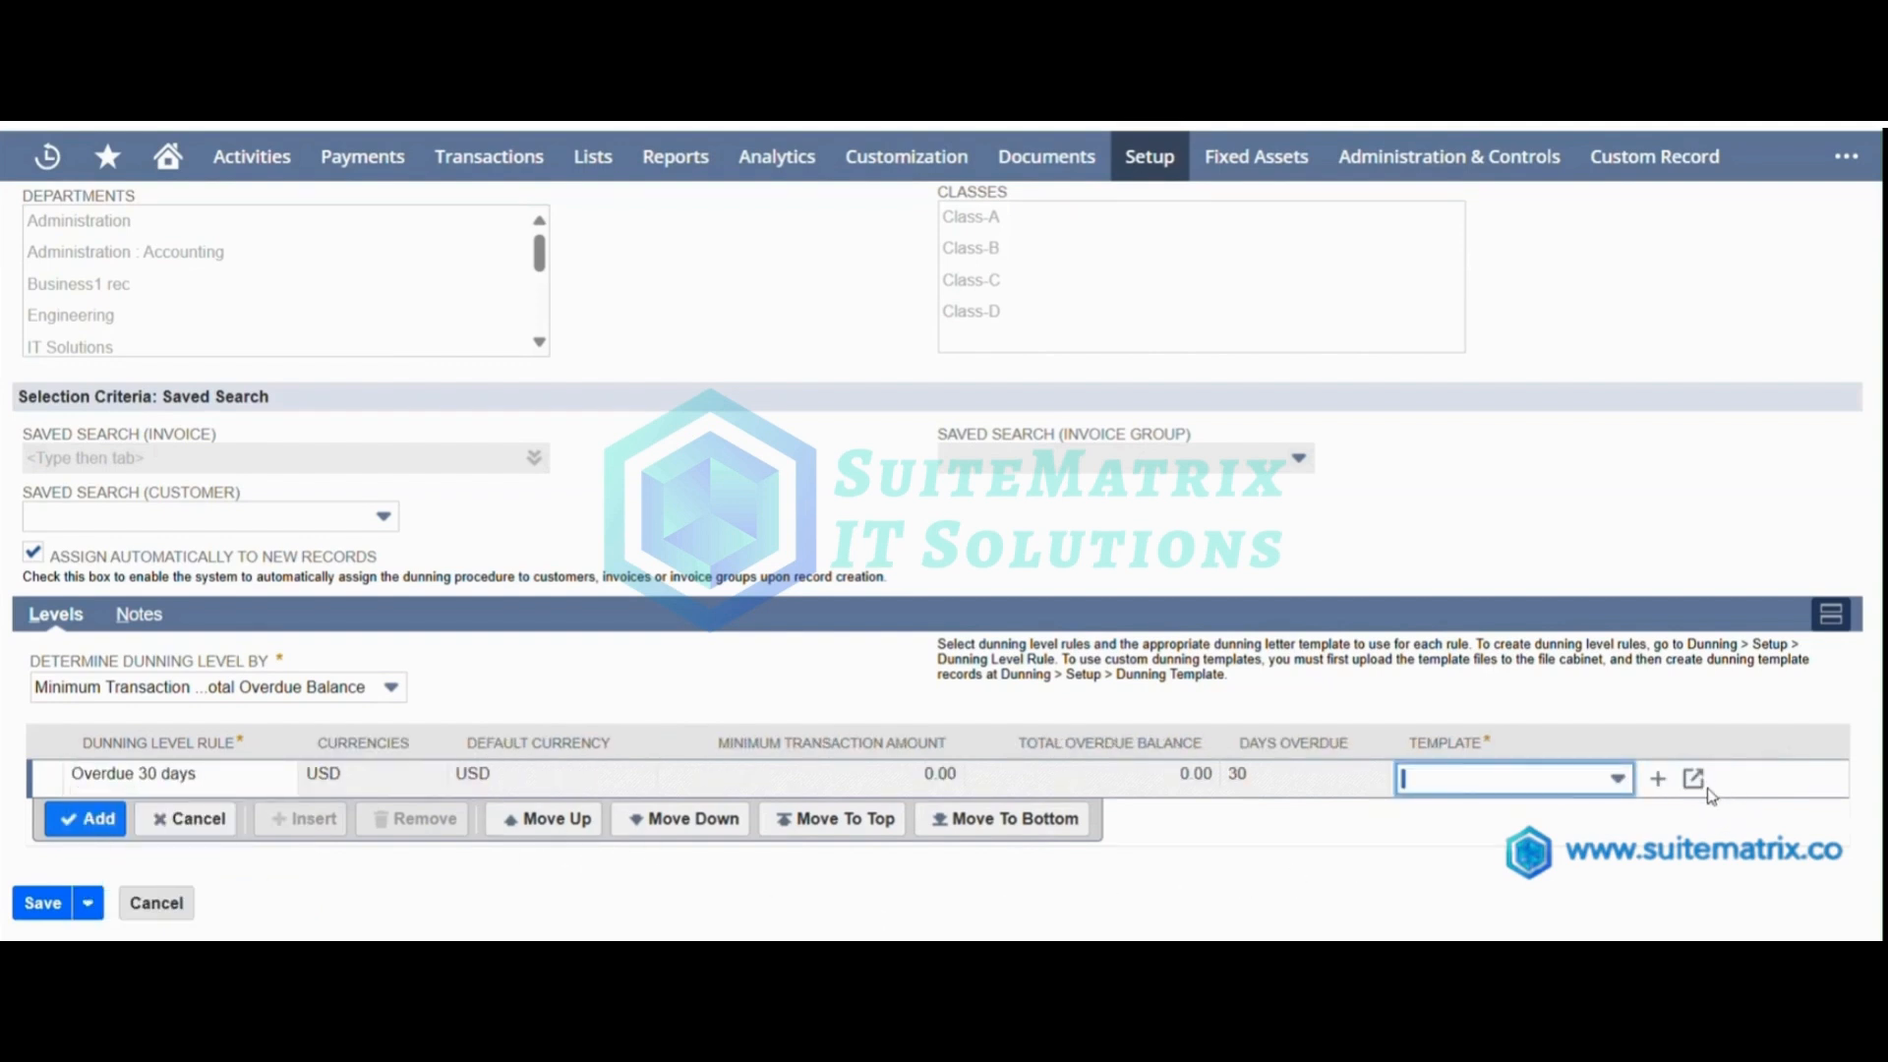
pyautogui.click(1615, 778)
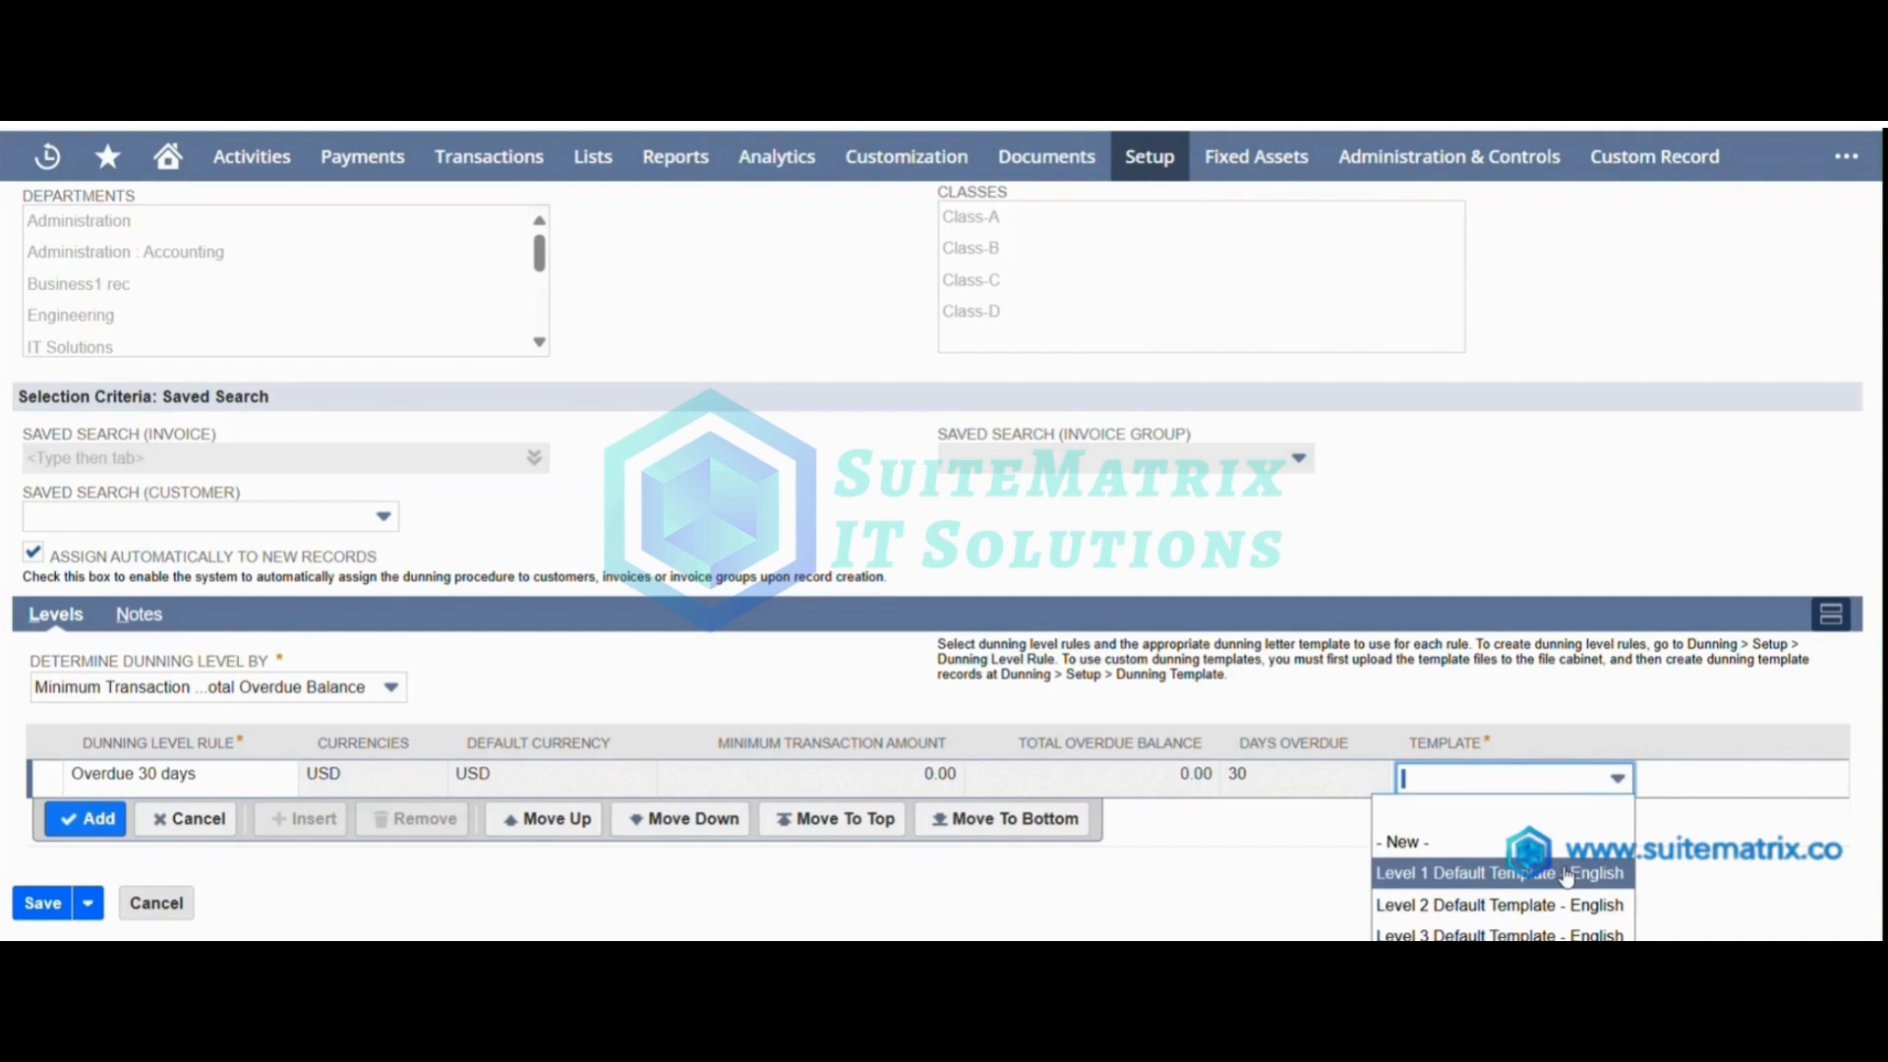
pyautogui.click(1567, 875)
pyautogui.click(87, 819)
pyautogui.click(53, 906)
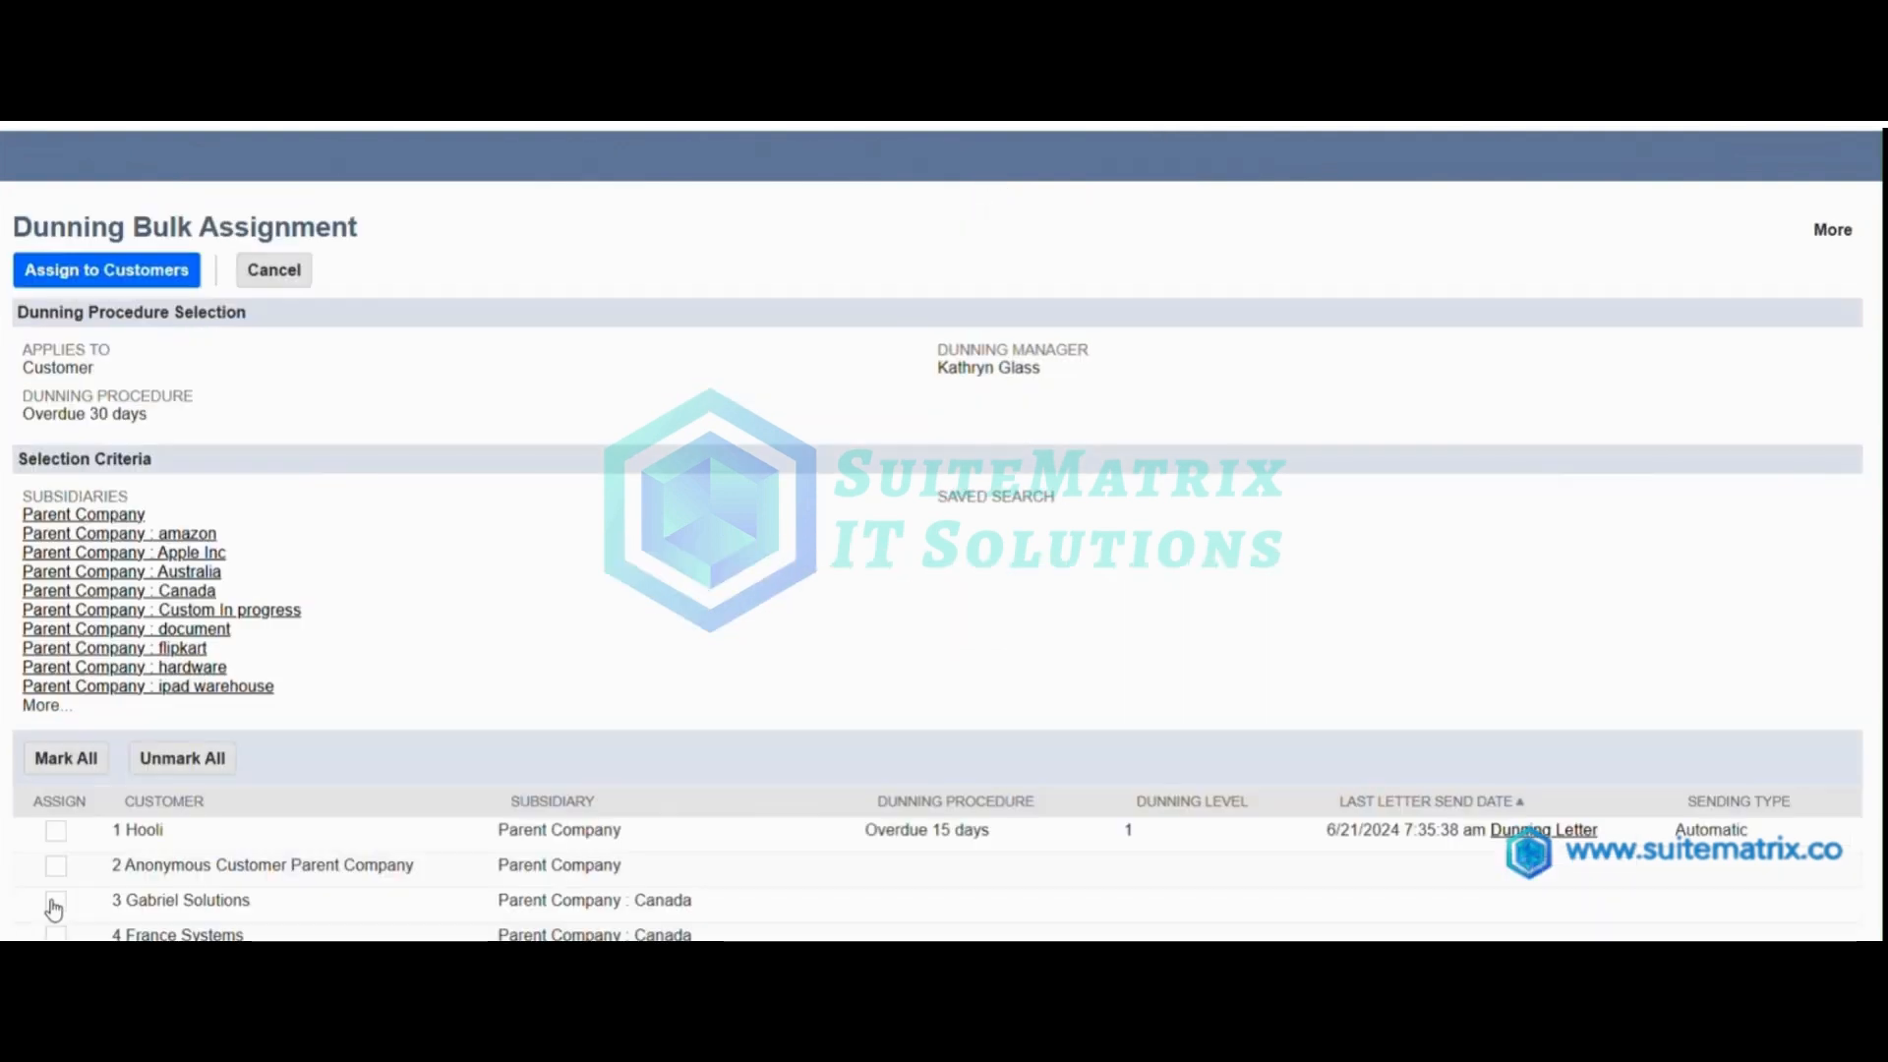
# Mark ABC Co. in the bulk assignment list and assign the dunning procedure to it.
pyautogui.scroll(-5, 397, 692)
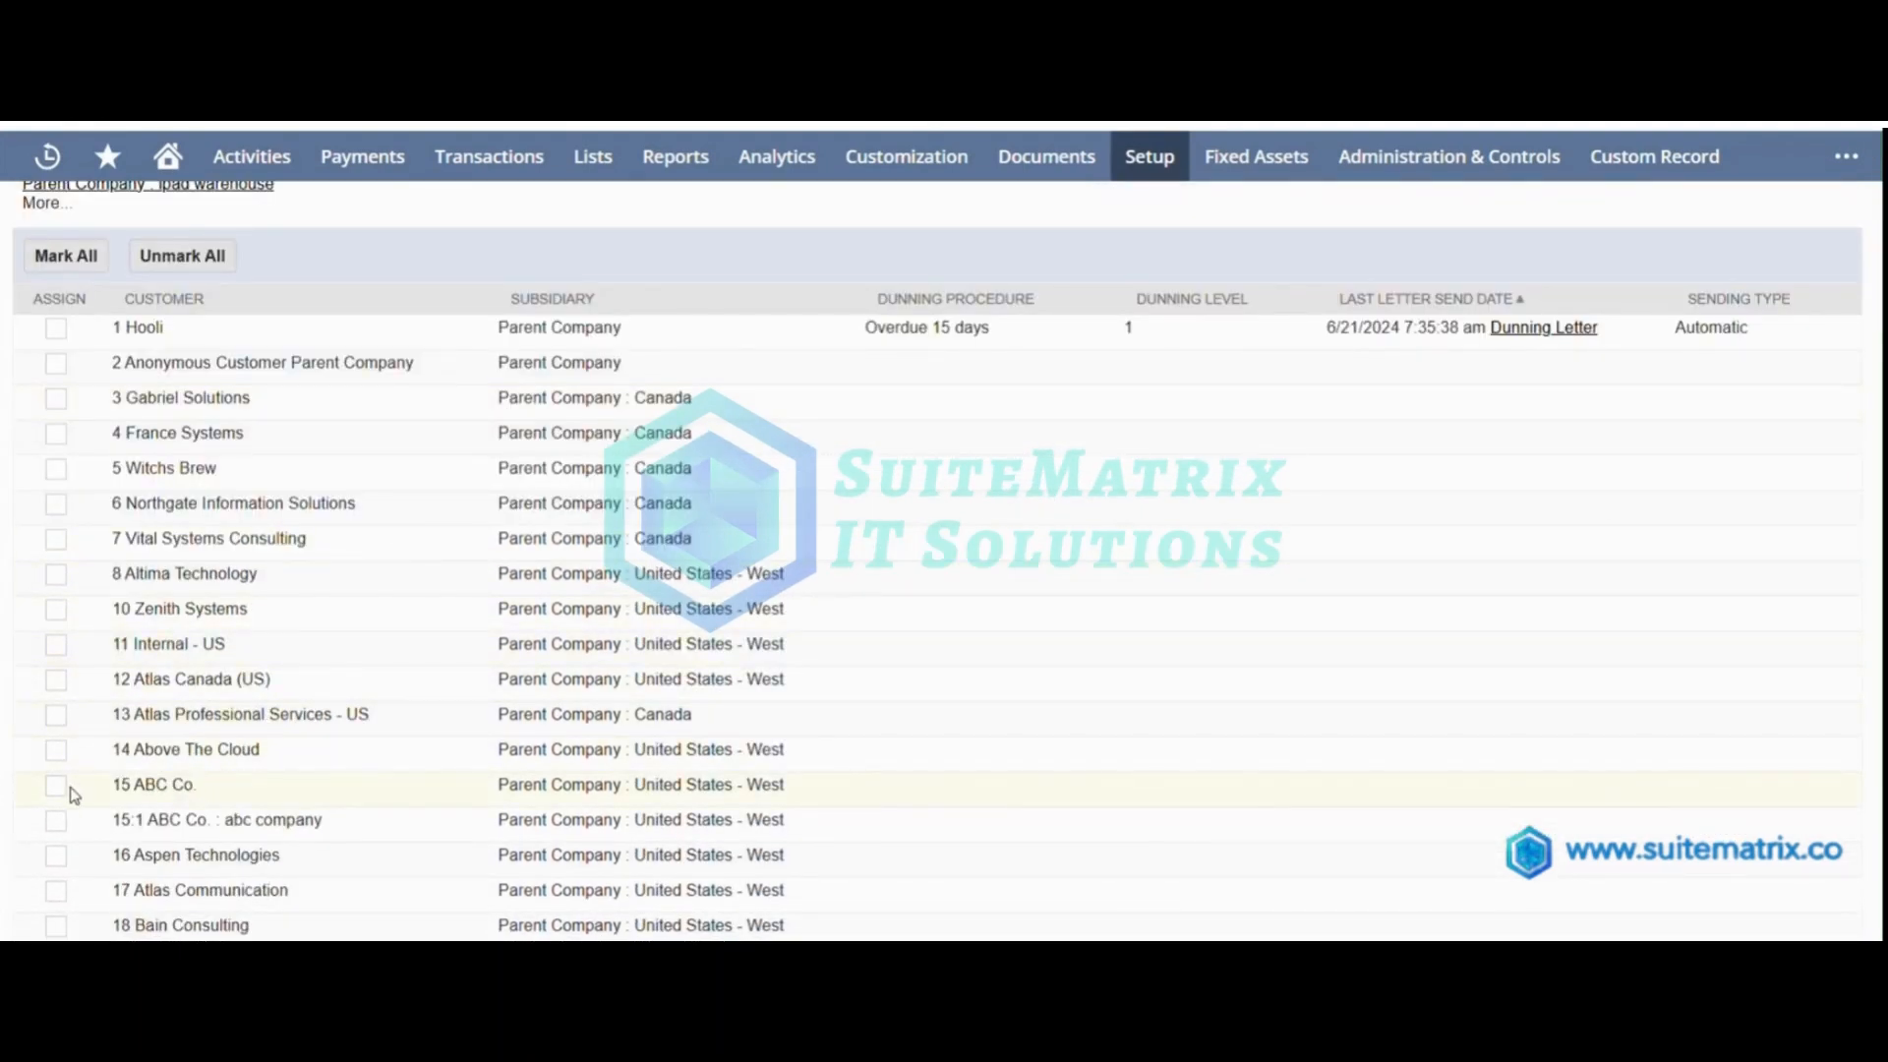
pyautogui.click(55, 787)
pyautogui.scroll(3, 172, 738)
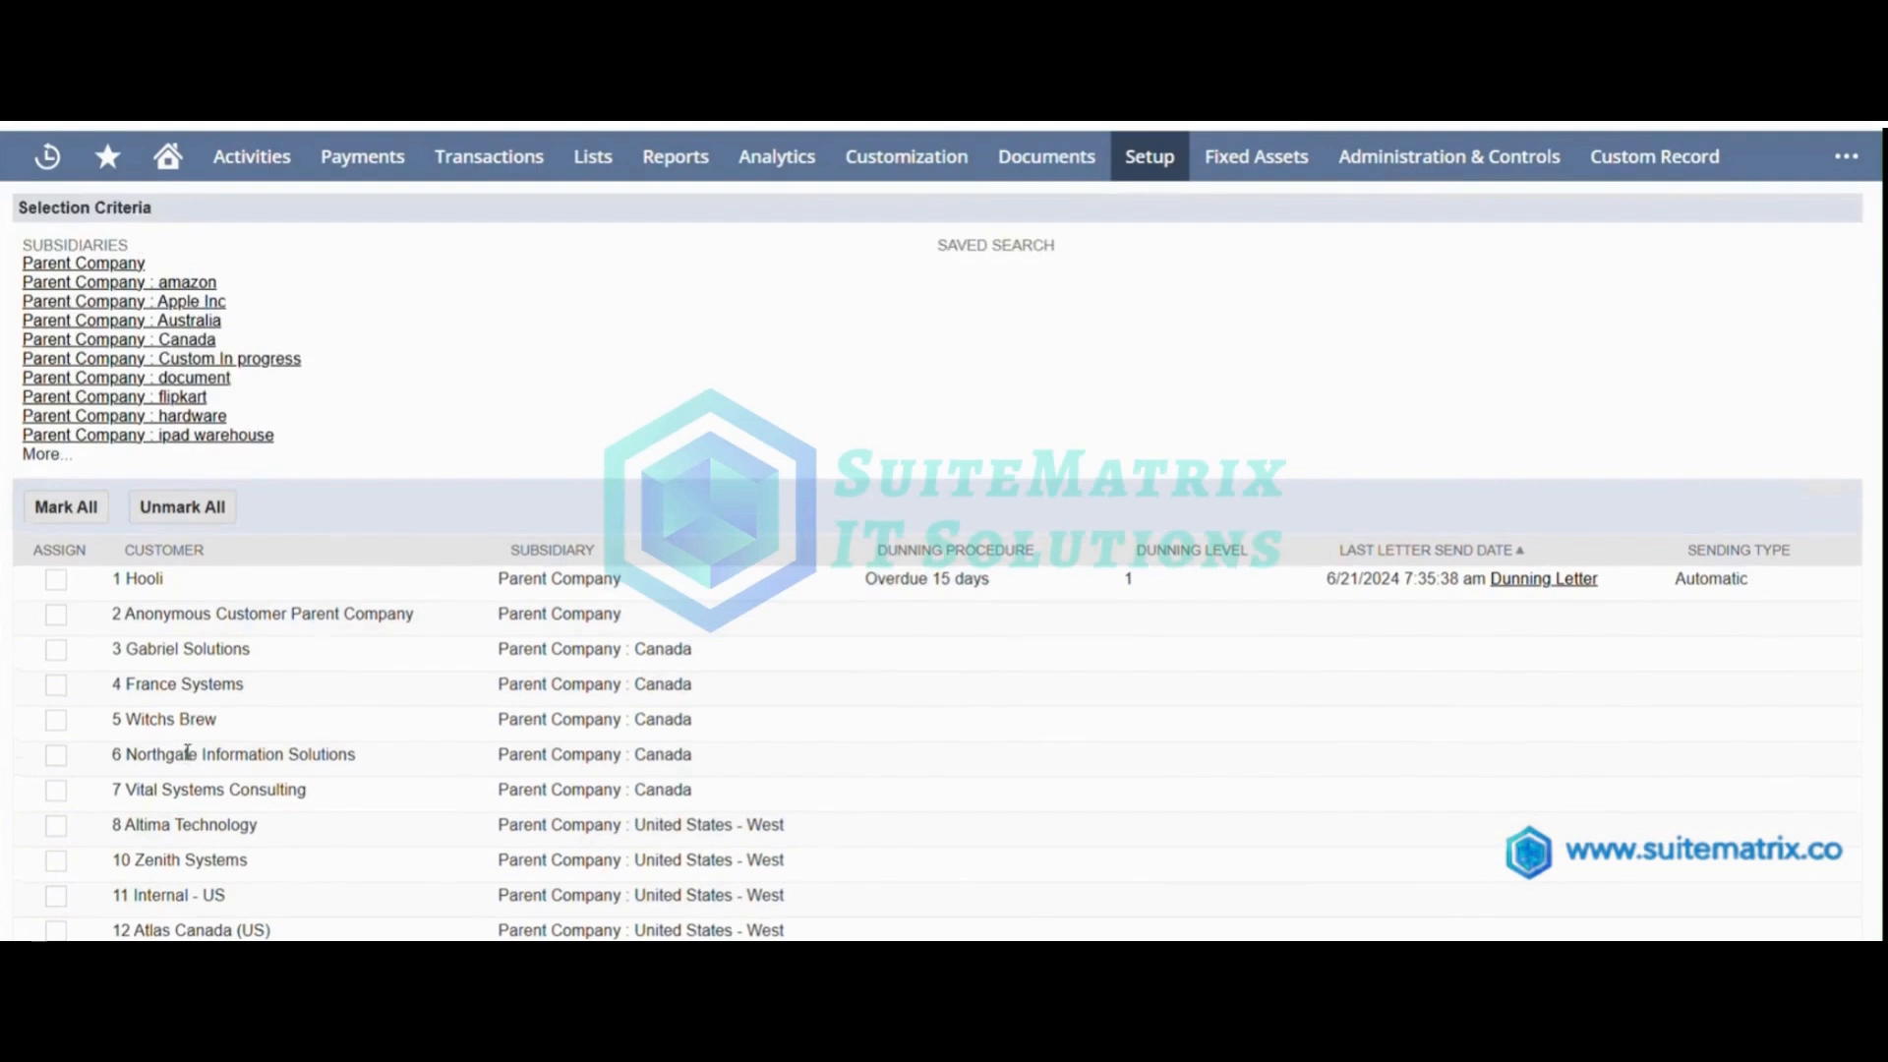
pyautogui.scroll(3, 187, 752)
pyautogui.click(153, 279)
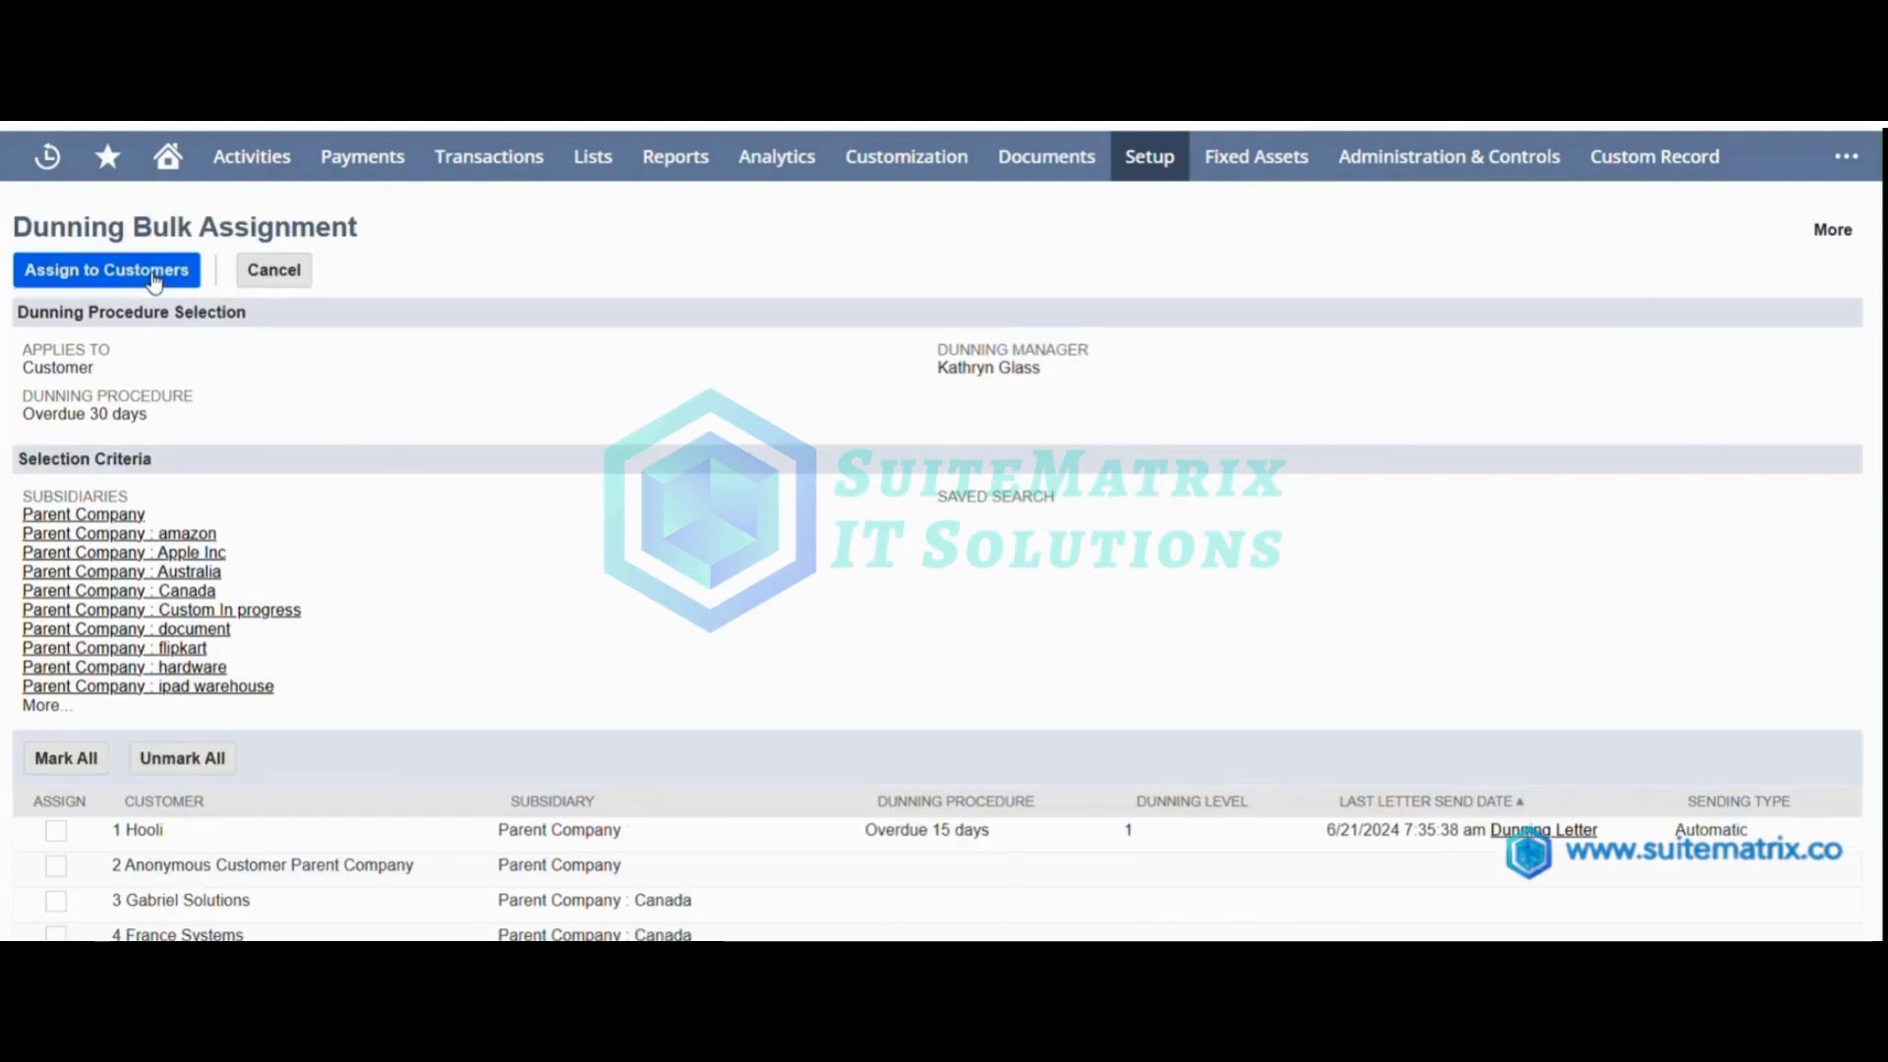
# Examine the ABC Co. customer record and display its dunning settings.
pyautogui.moveTo(14, 363); pyautogui.dragTo(164, 364)
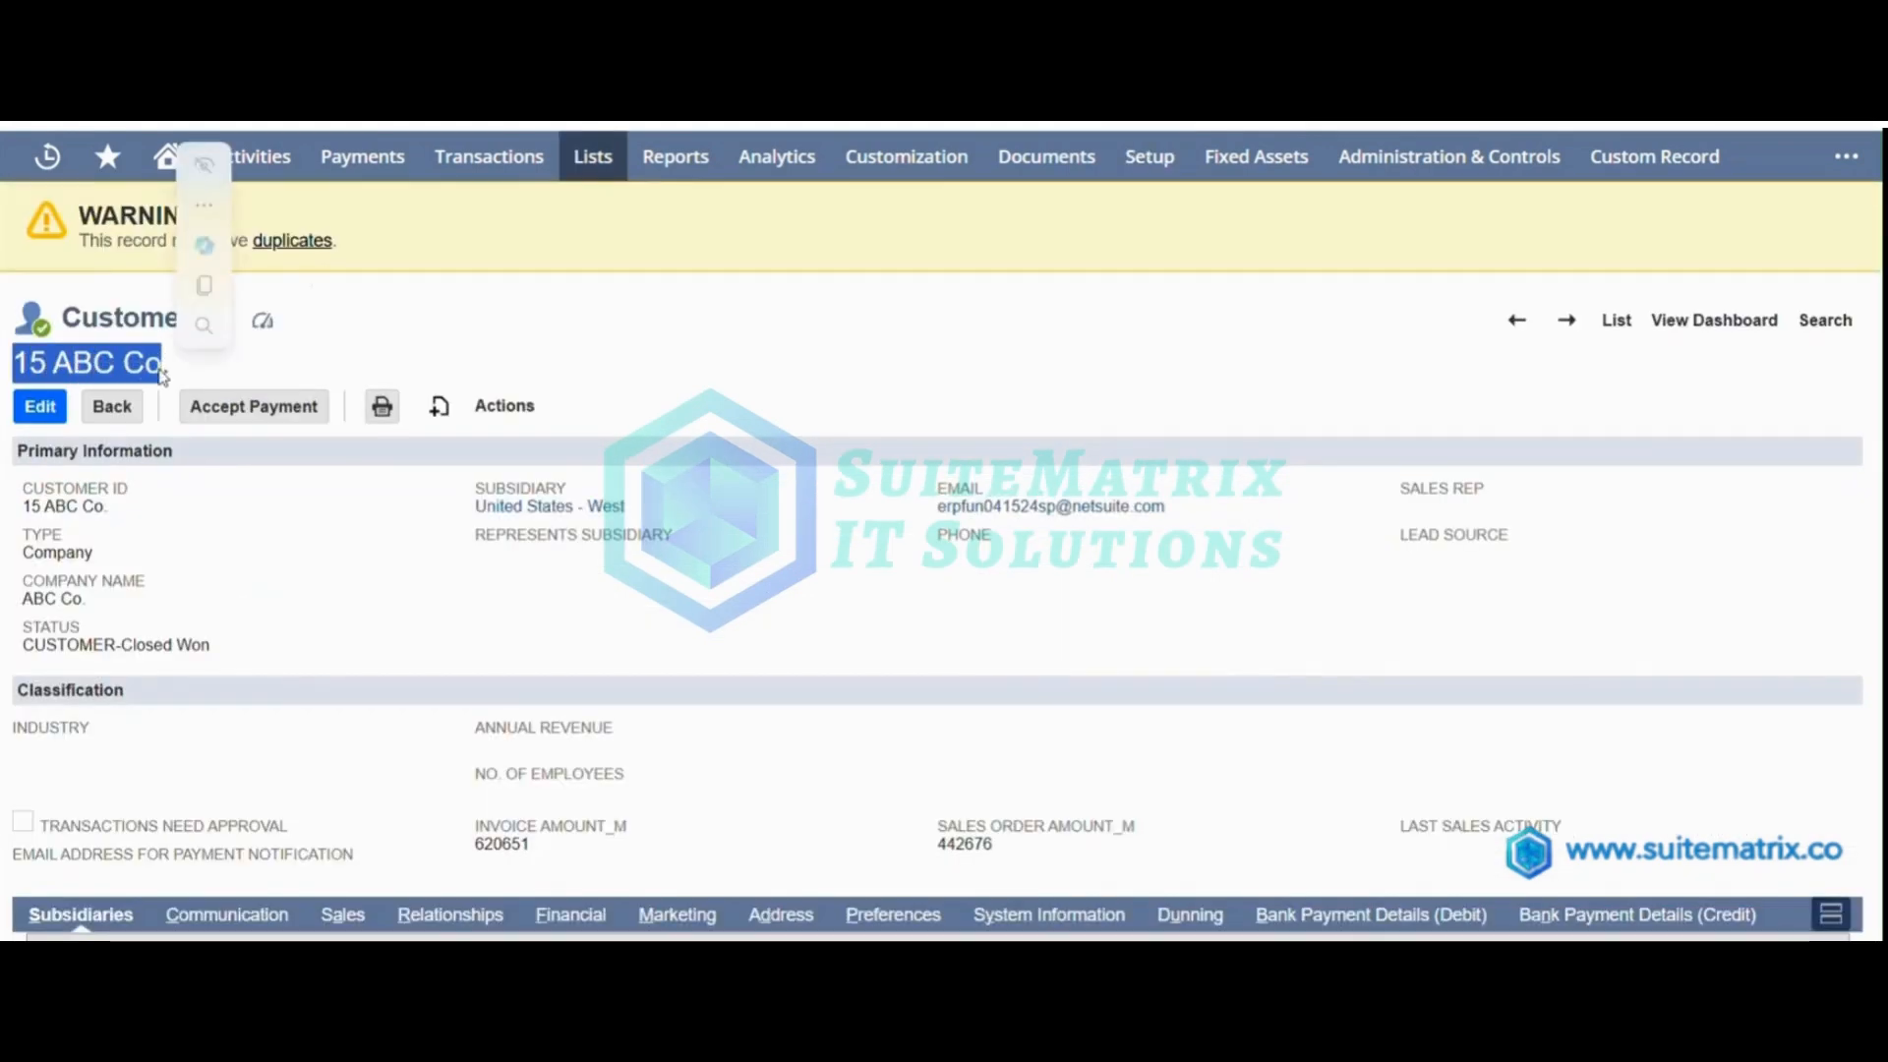
pyautogui.click(245, 369)
pyautogui.scroll(-2, 629, 363)
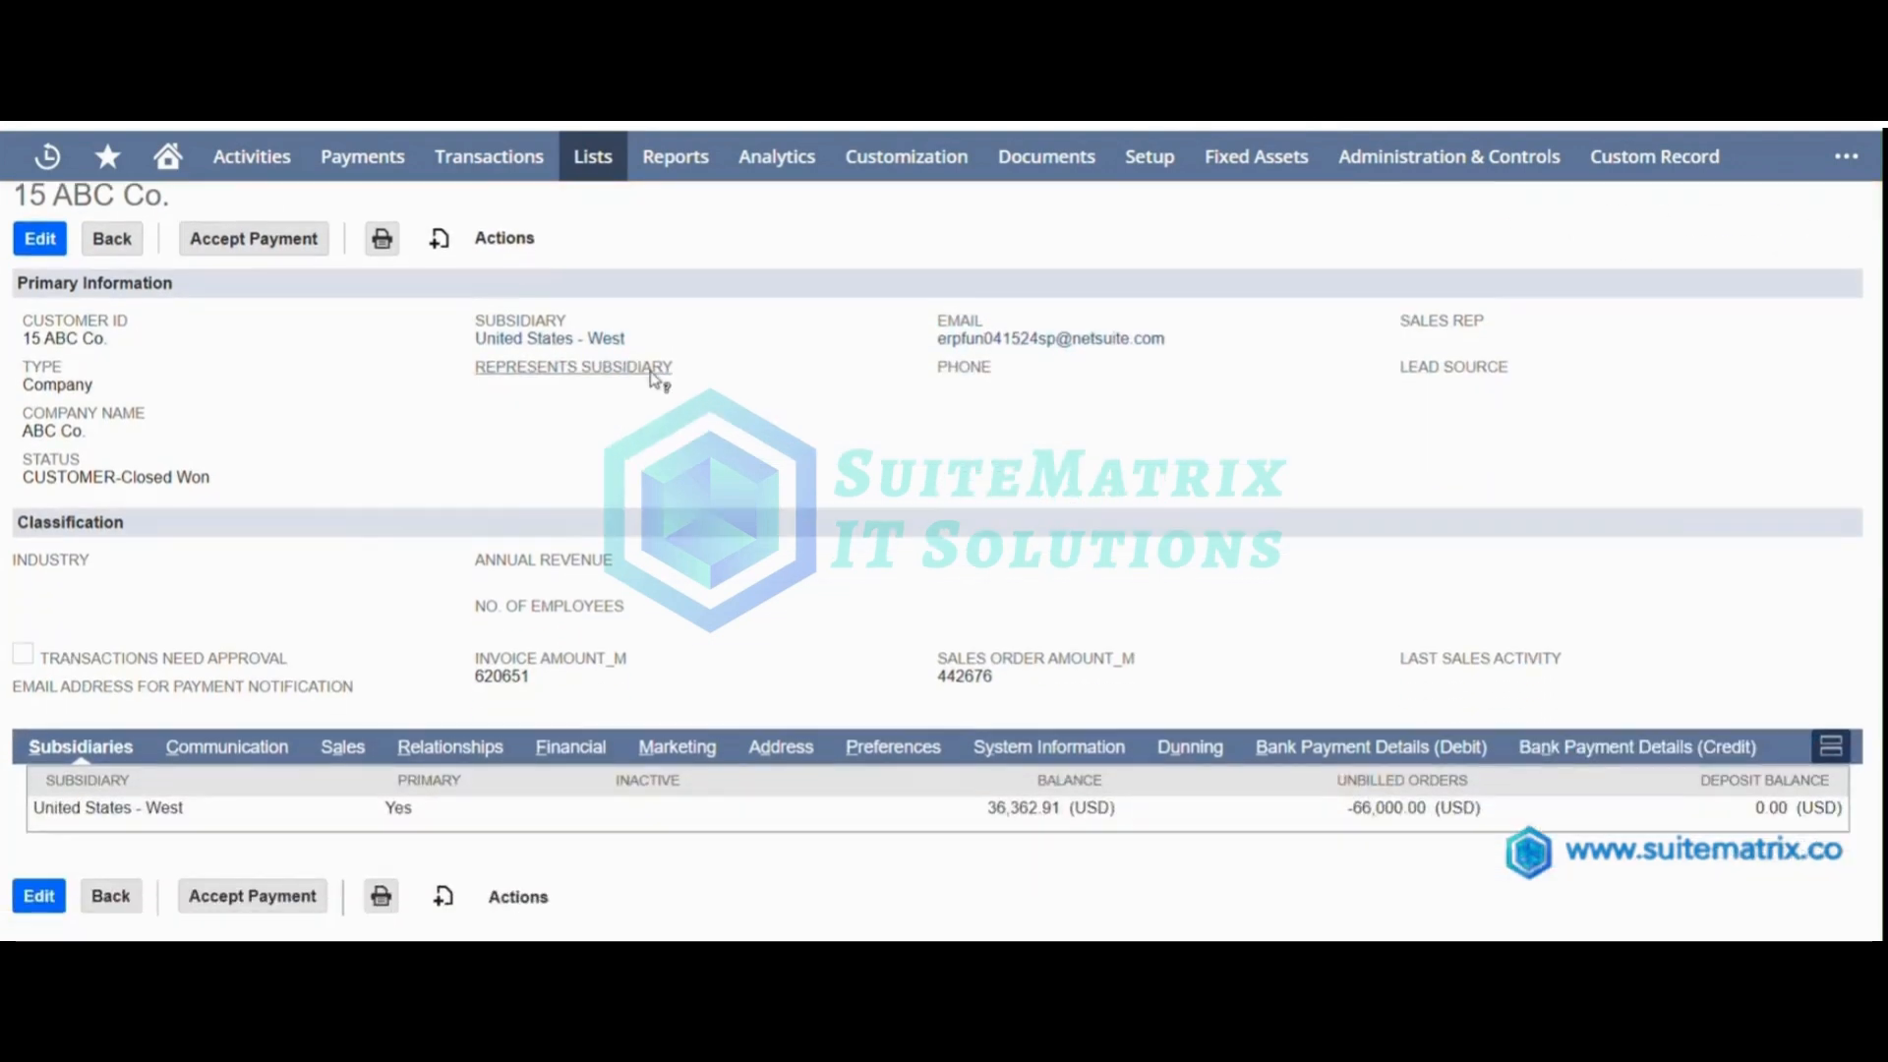
pyautogui.click(1179, 745)
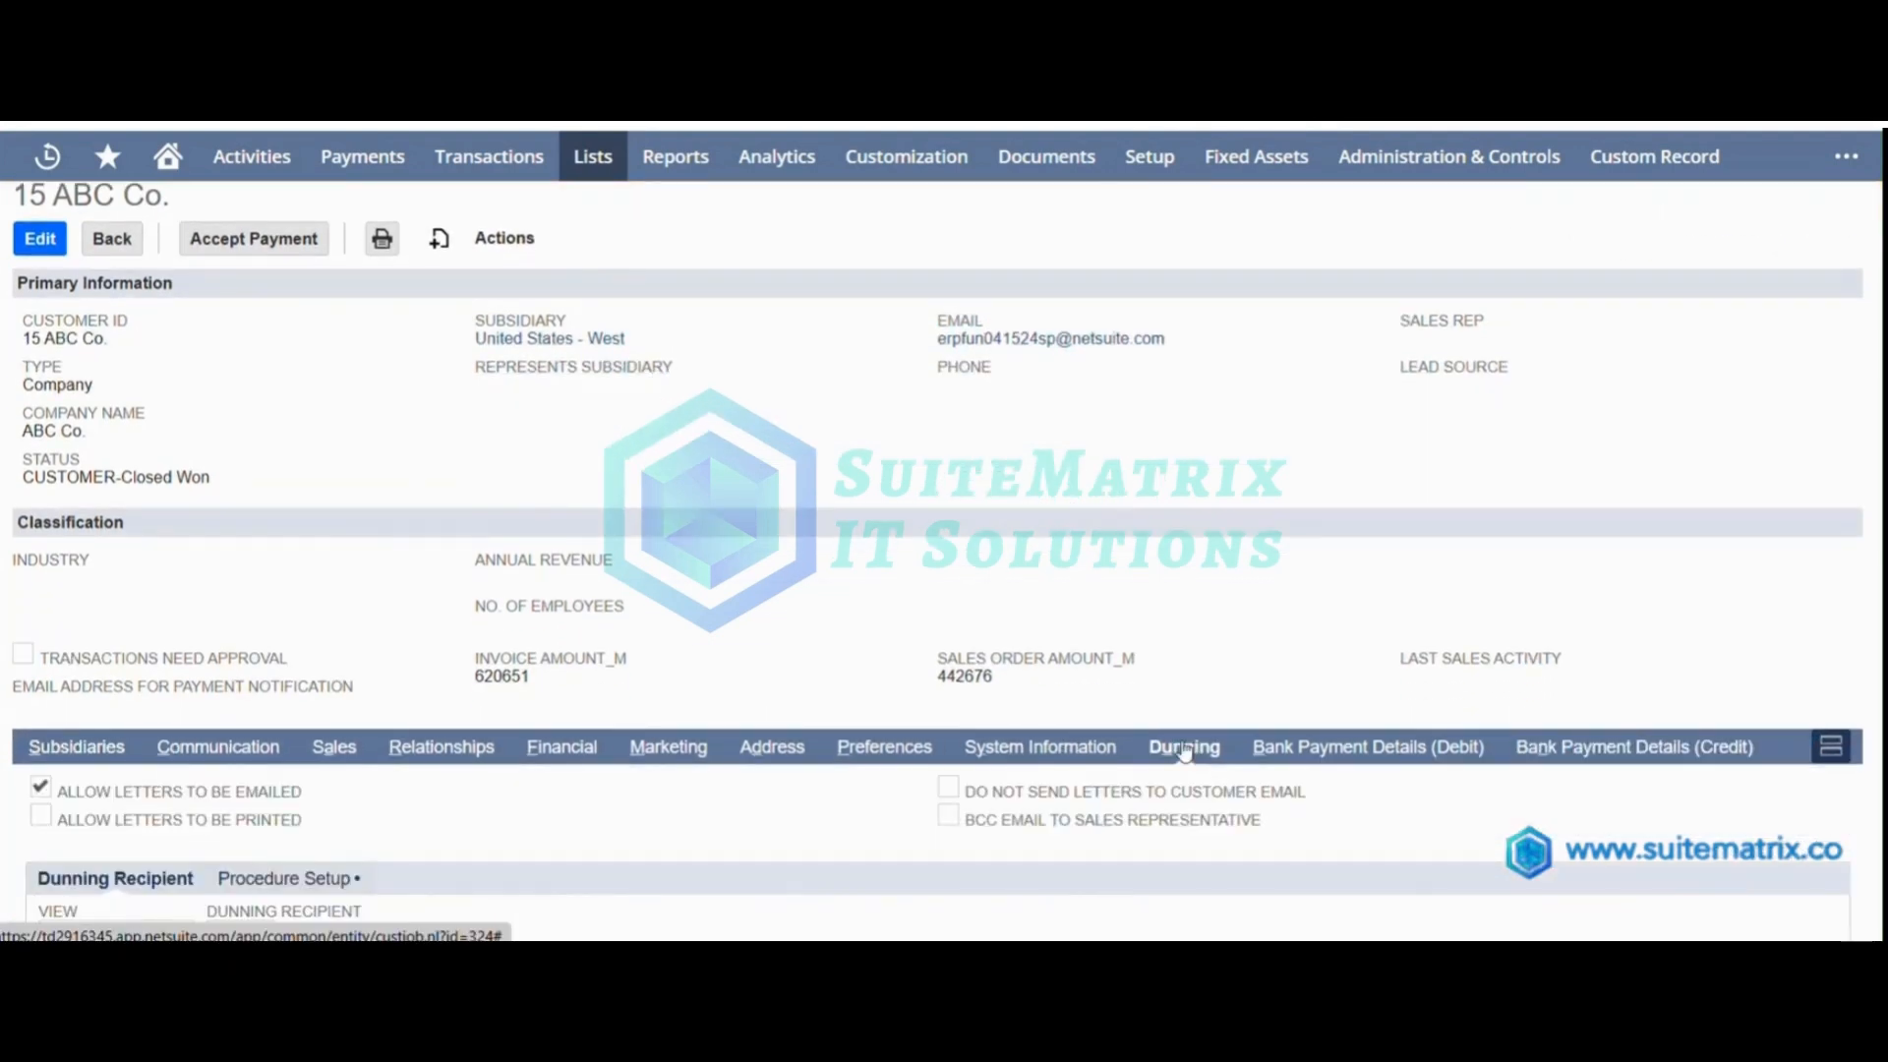
# Examine the procedure setup in the ABC Co. customer's dunning settings.
pyautogui.scroll(-3, 764, 583)
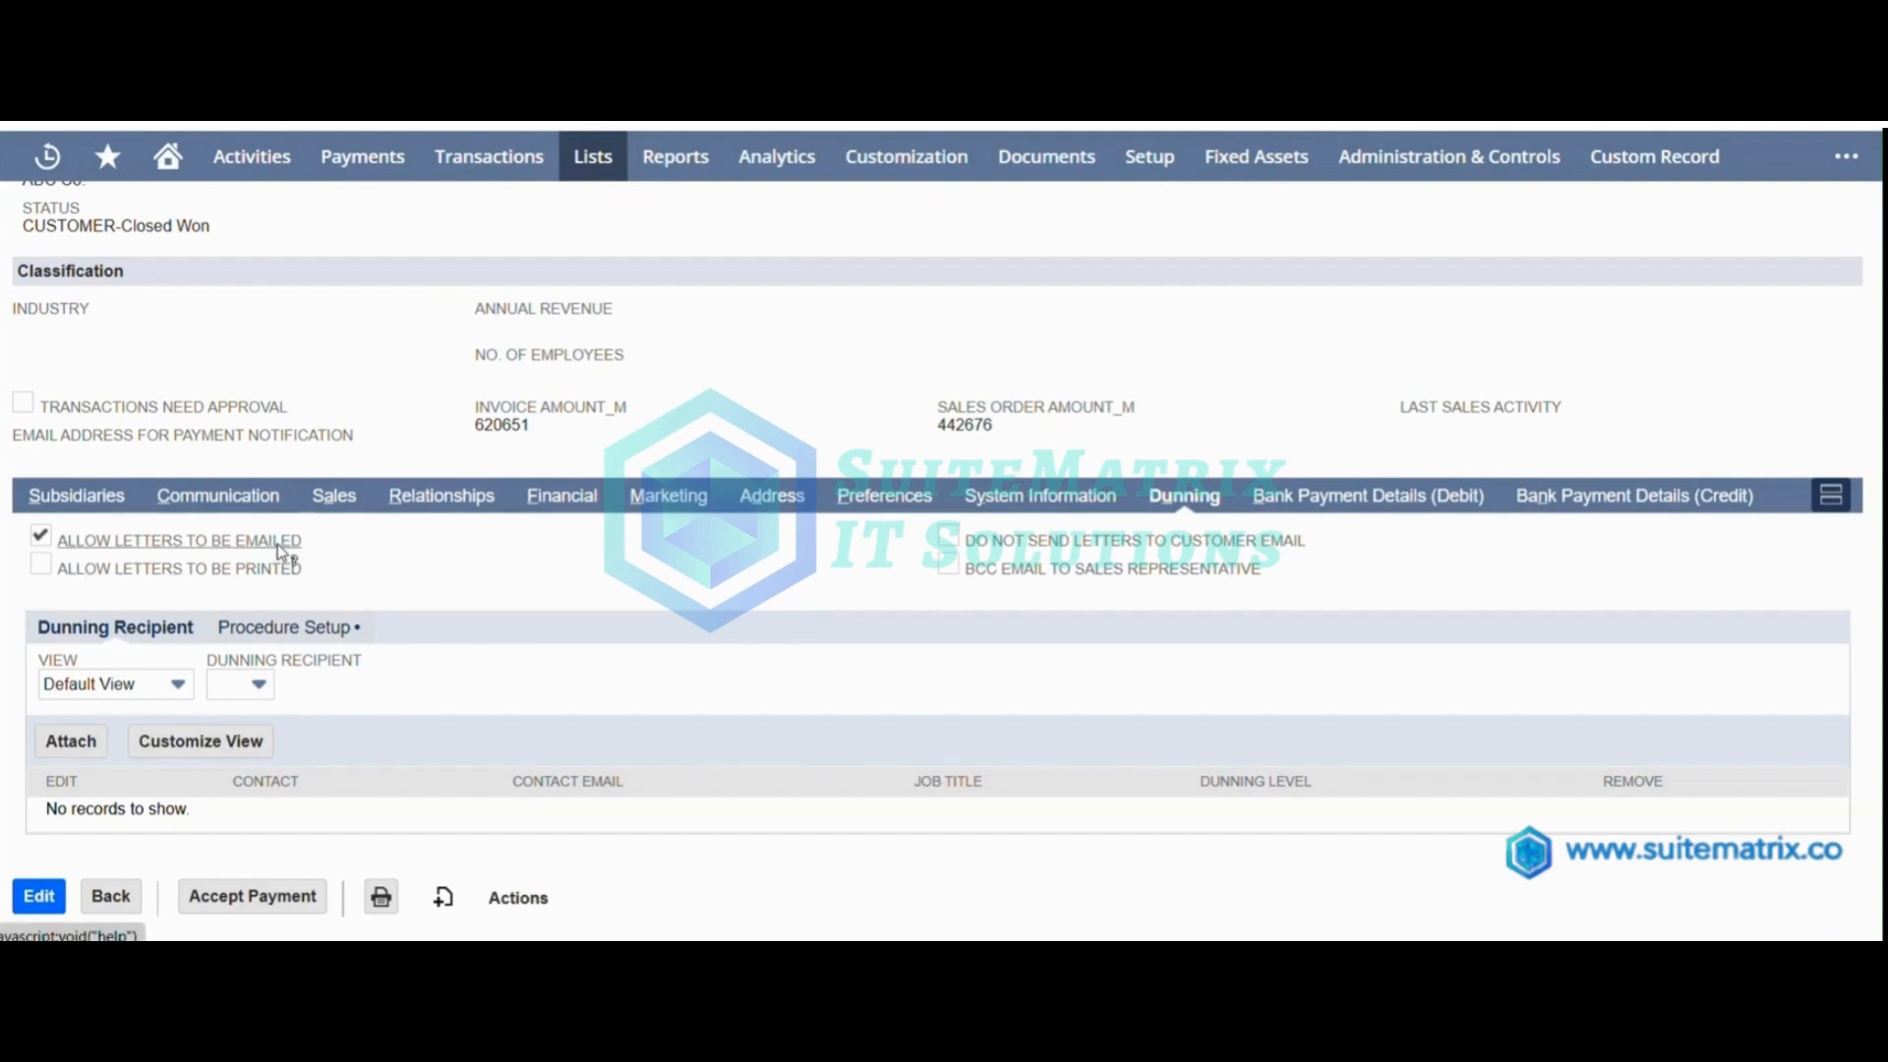
pyautogui.click(316, 634)
pyautogui.scroll(-1, 422, 646)
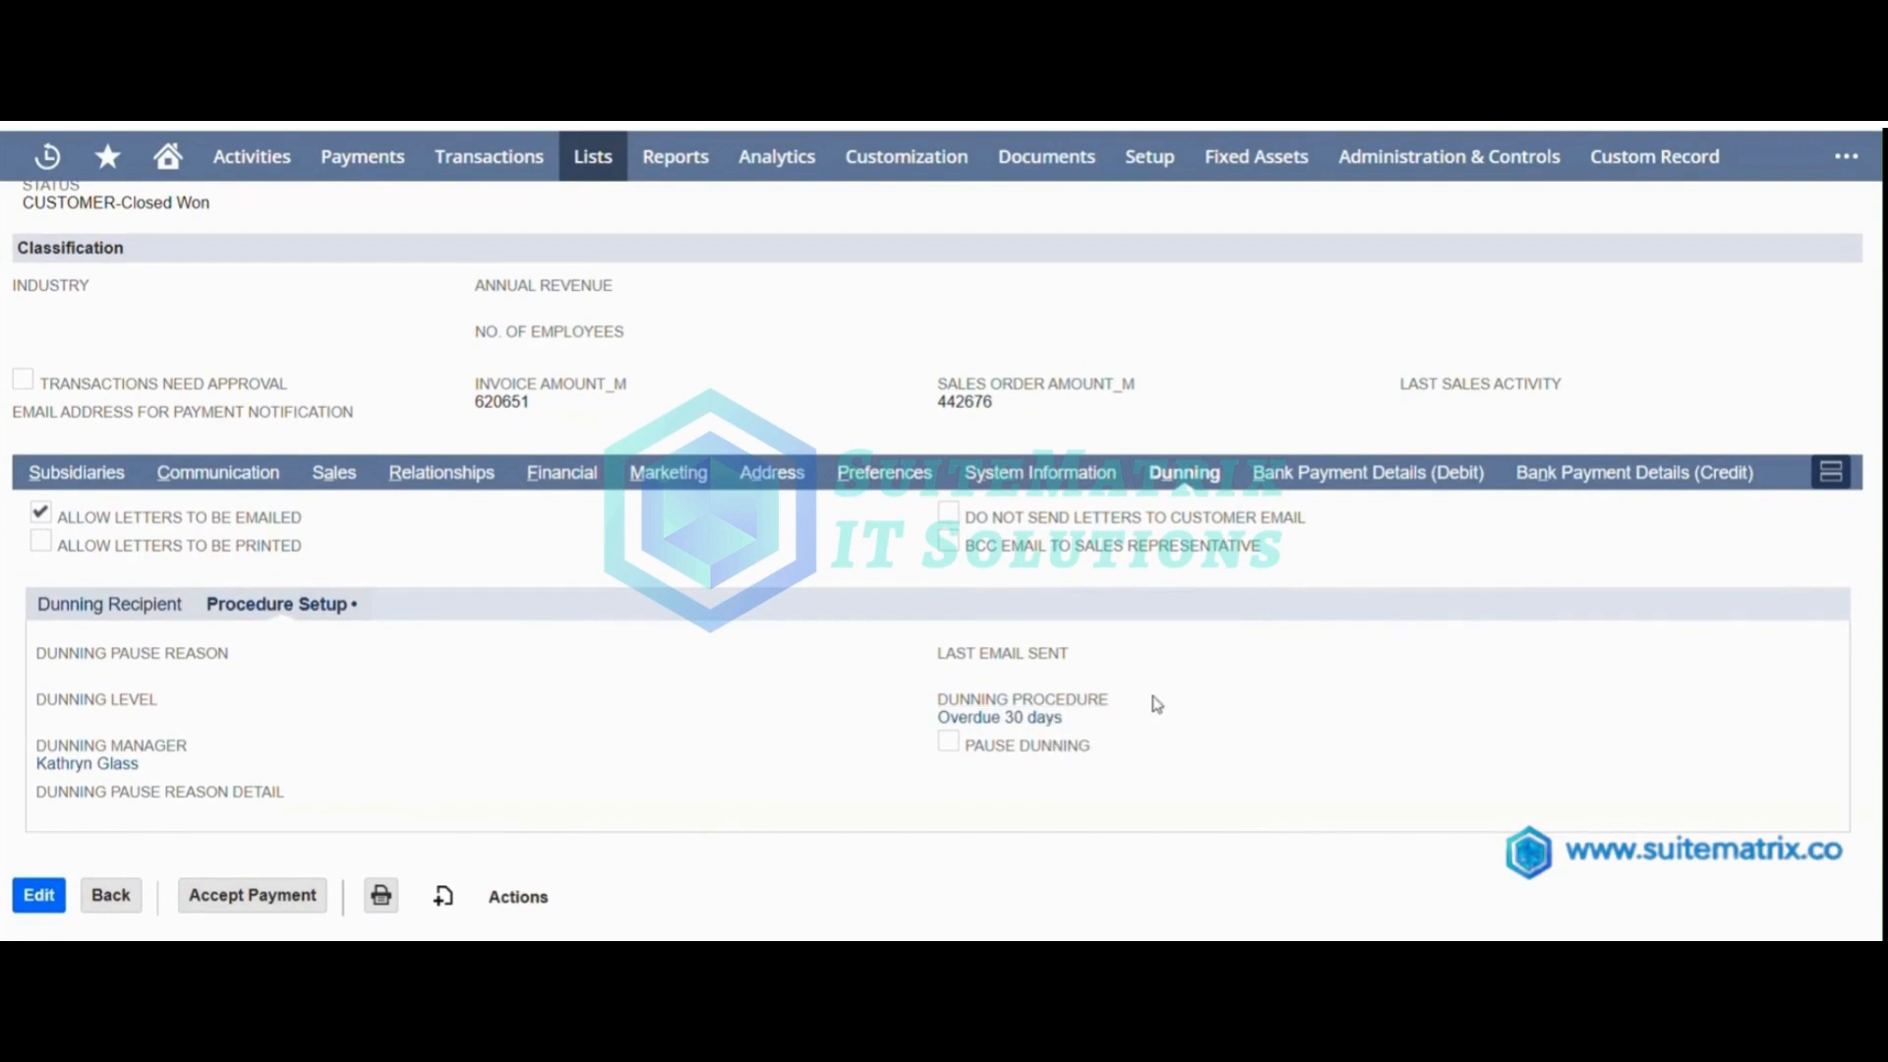
pyautogui.scroll(5, 718, 725)
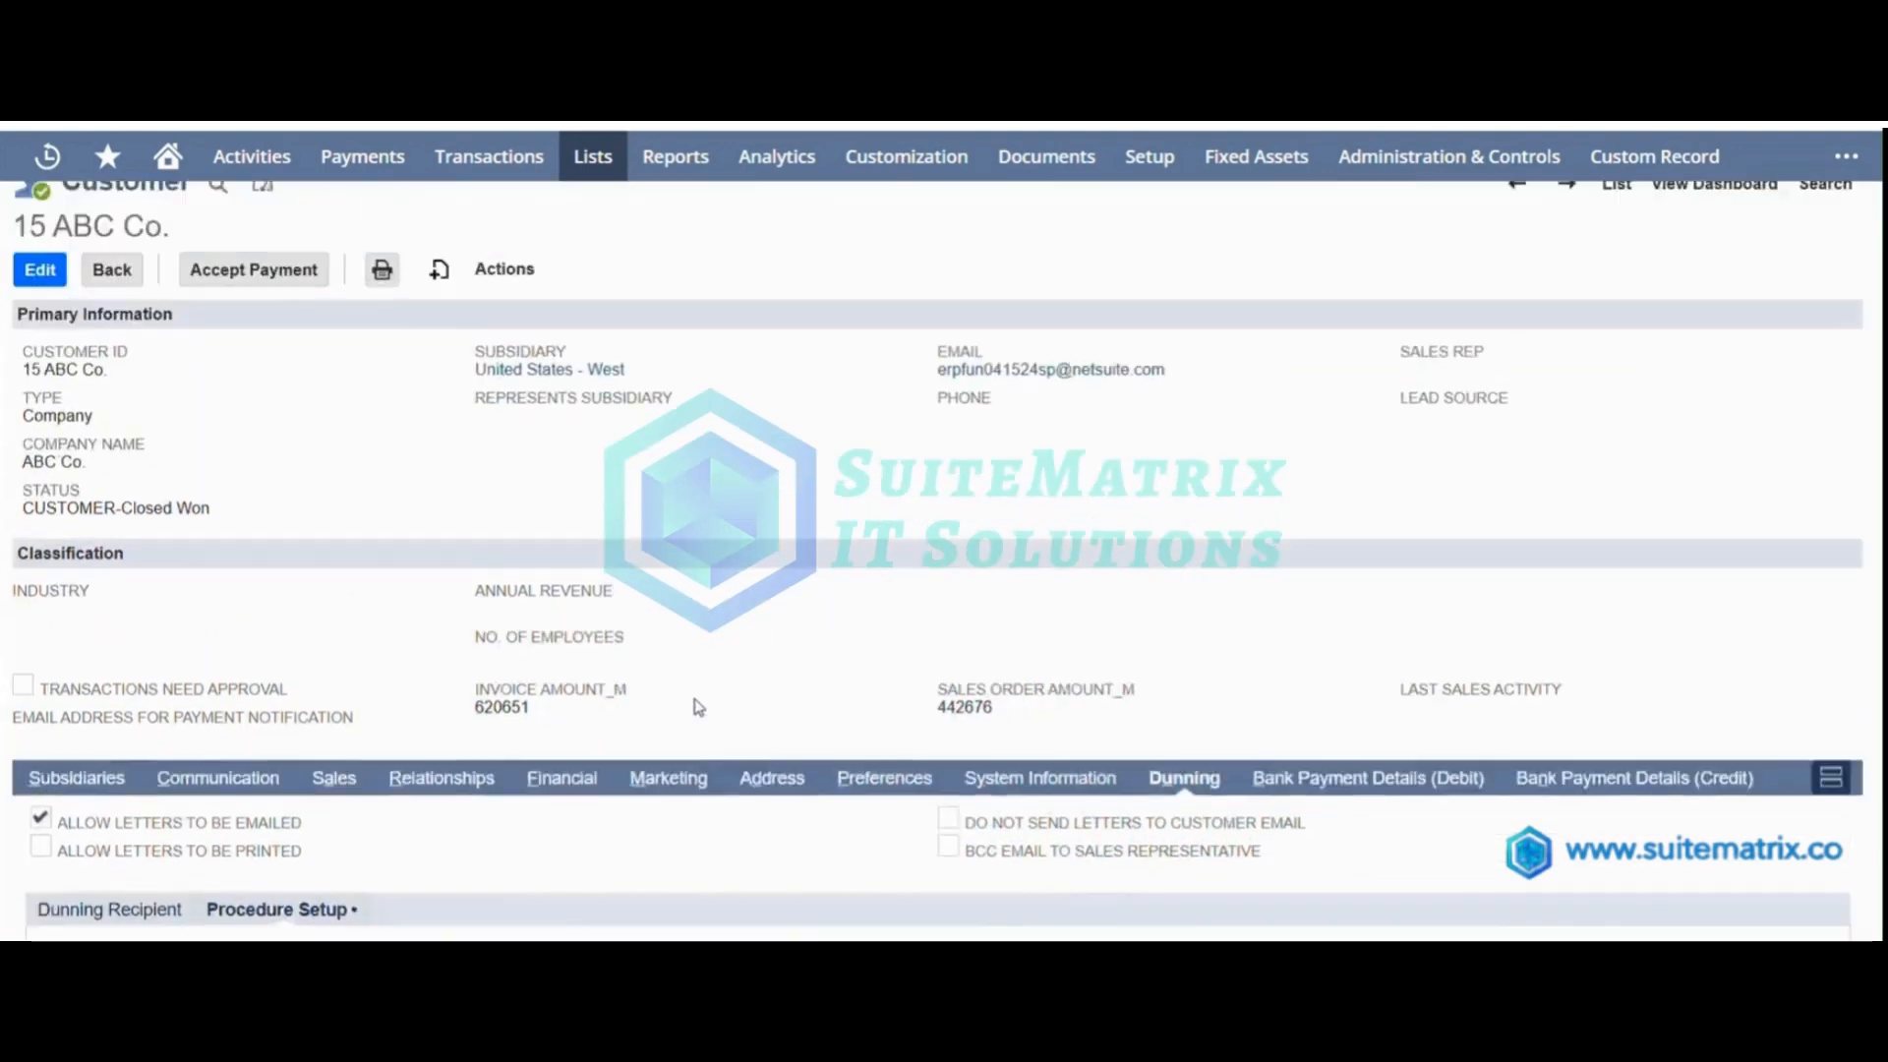
# Find the Customer Dunning WF Scheduler in the workflow list, open it and make a copy.
pyautogui.moveTo(906, 157)
pyautogui.moveTo(894, 418)
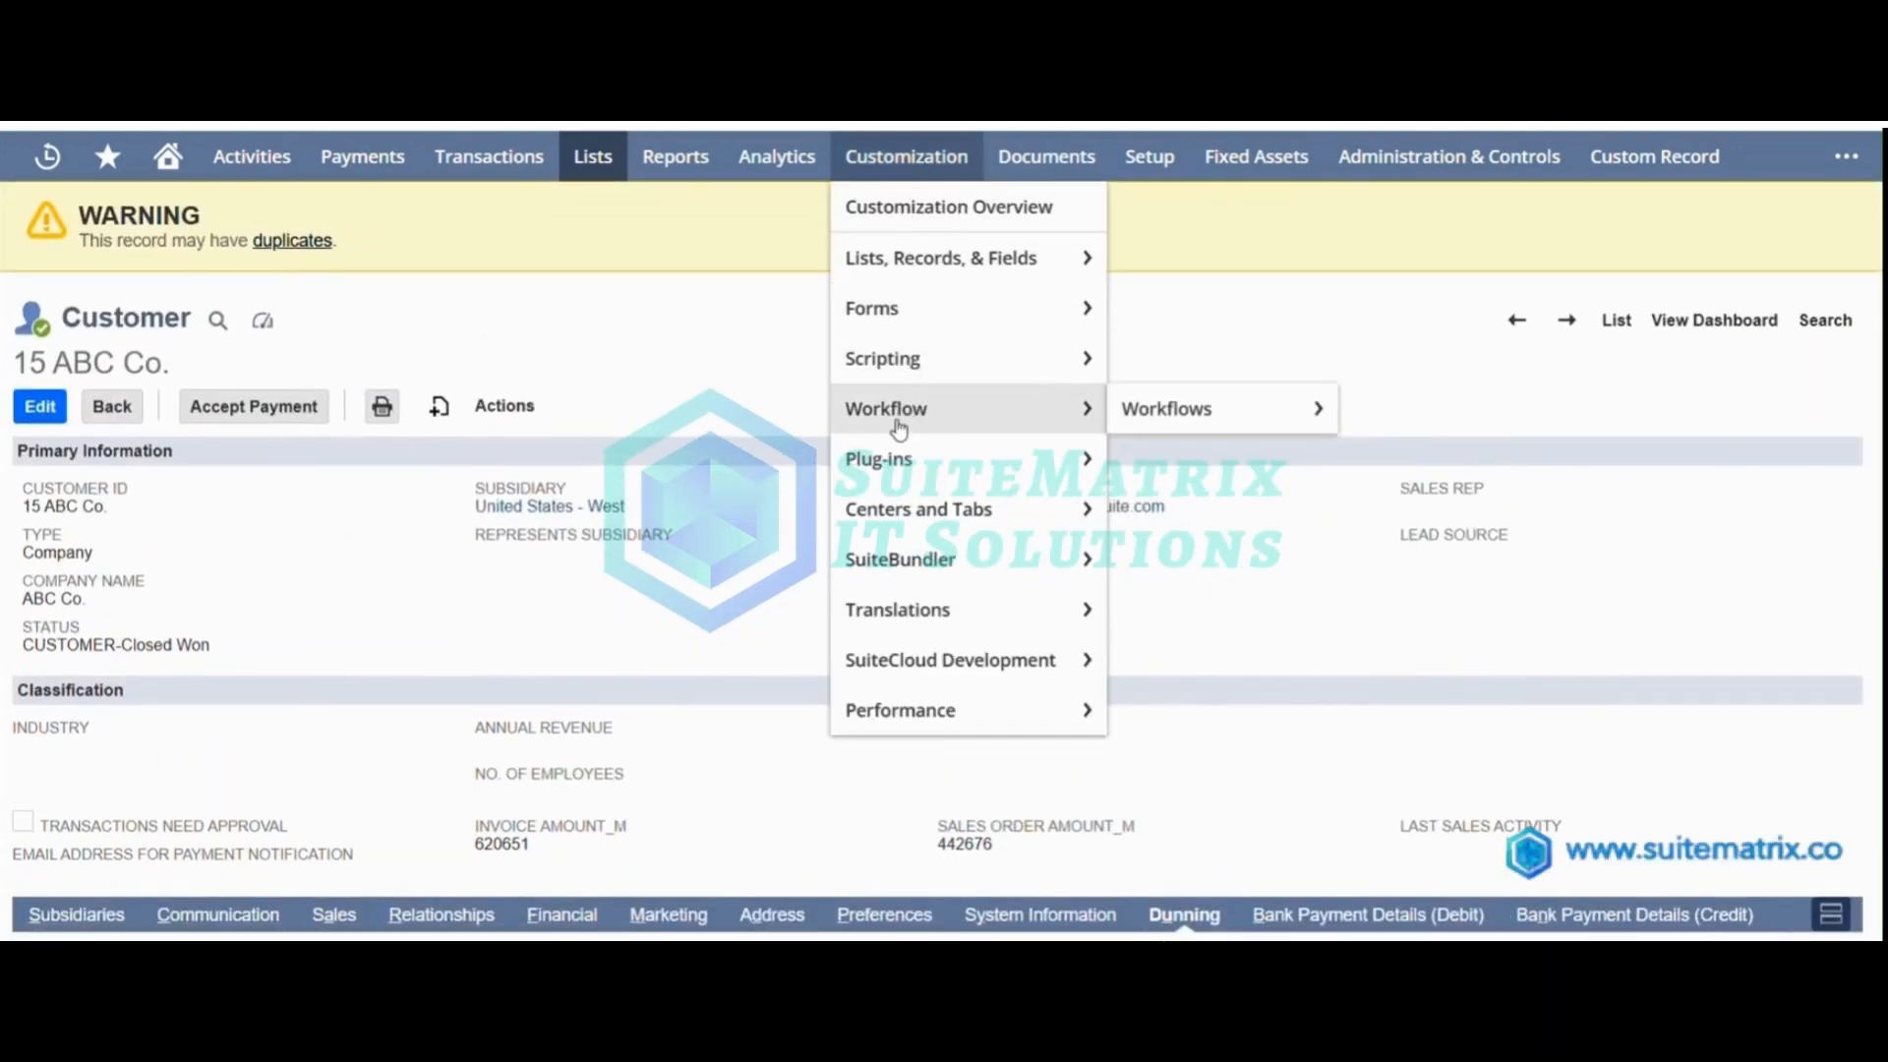
pyautogui.moveTo(1140, 403)
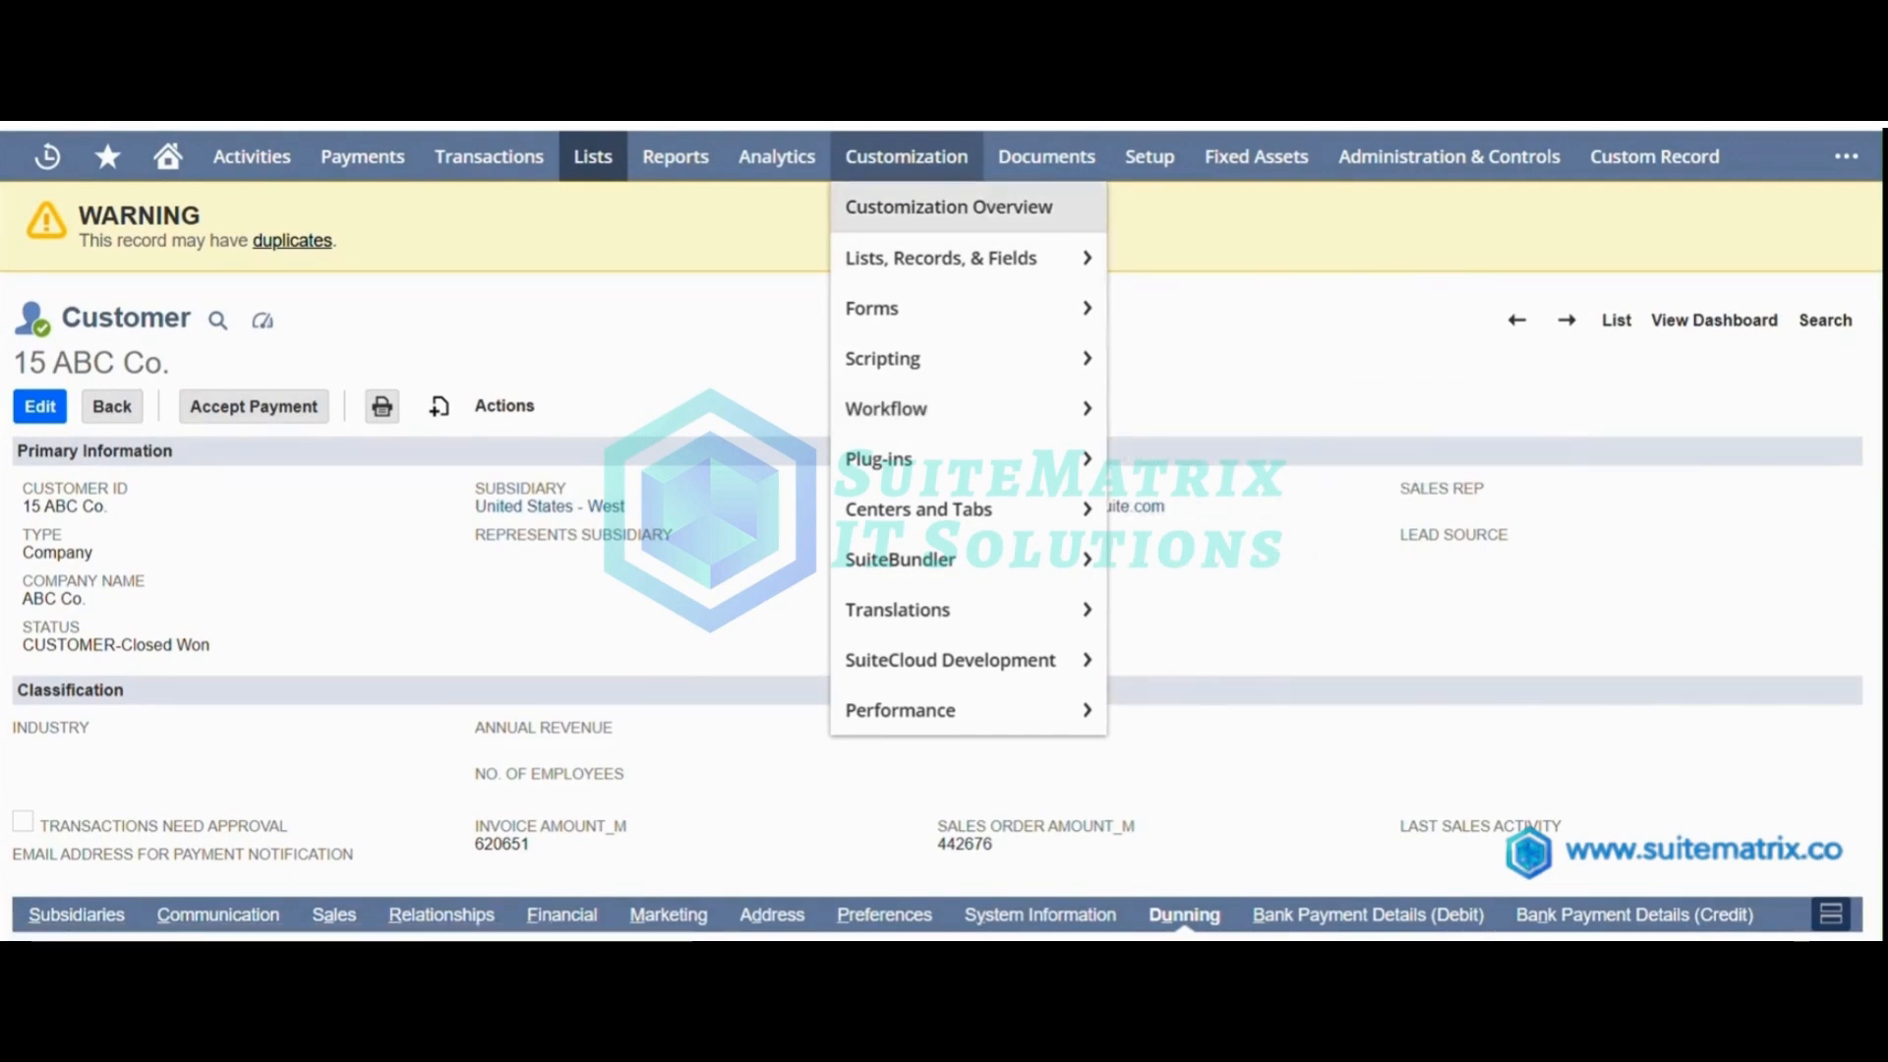
pyautogui.click(256, 20)
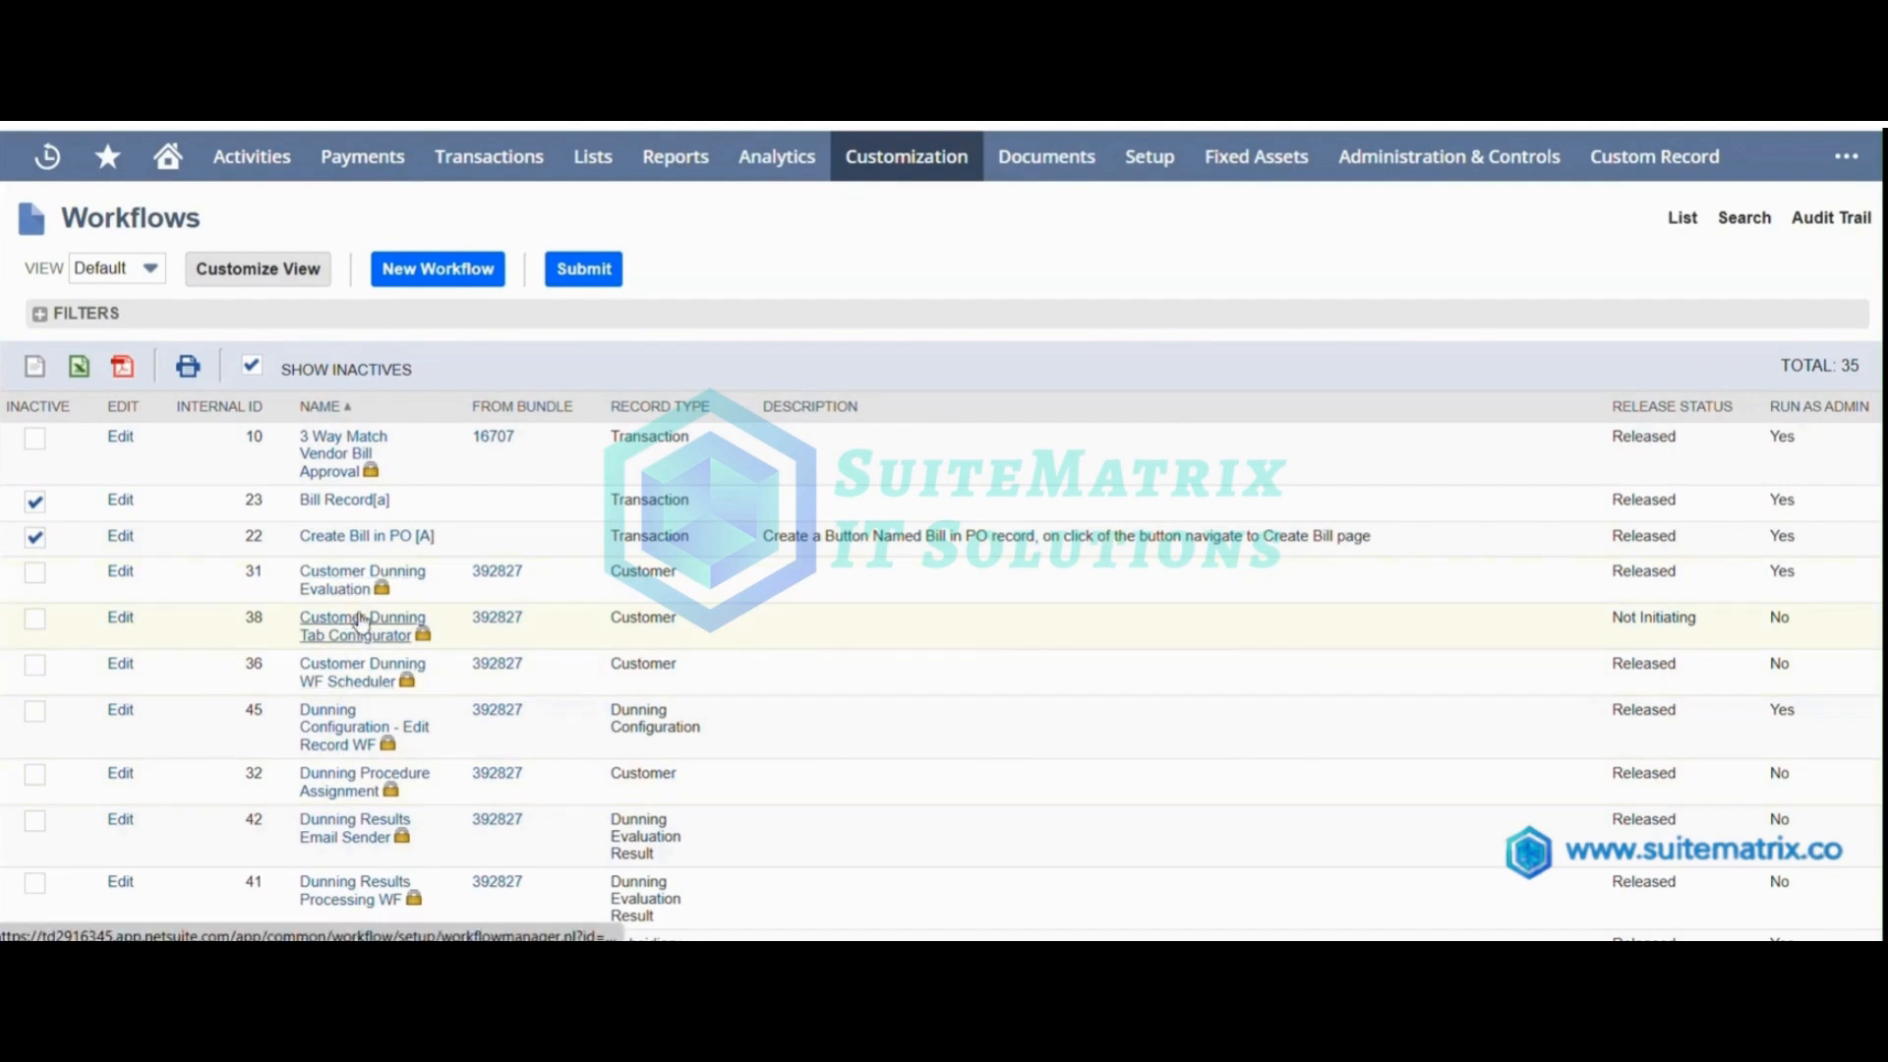
pyautogui.moveTo(423, 634)
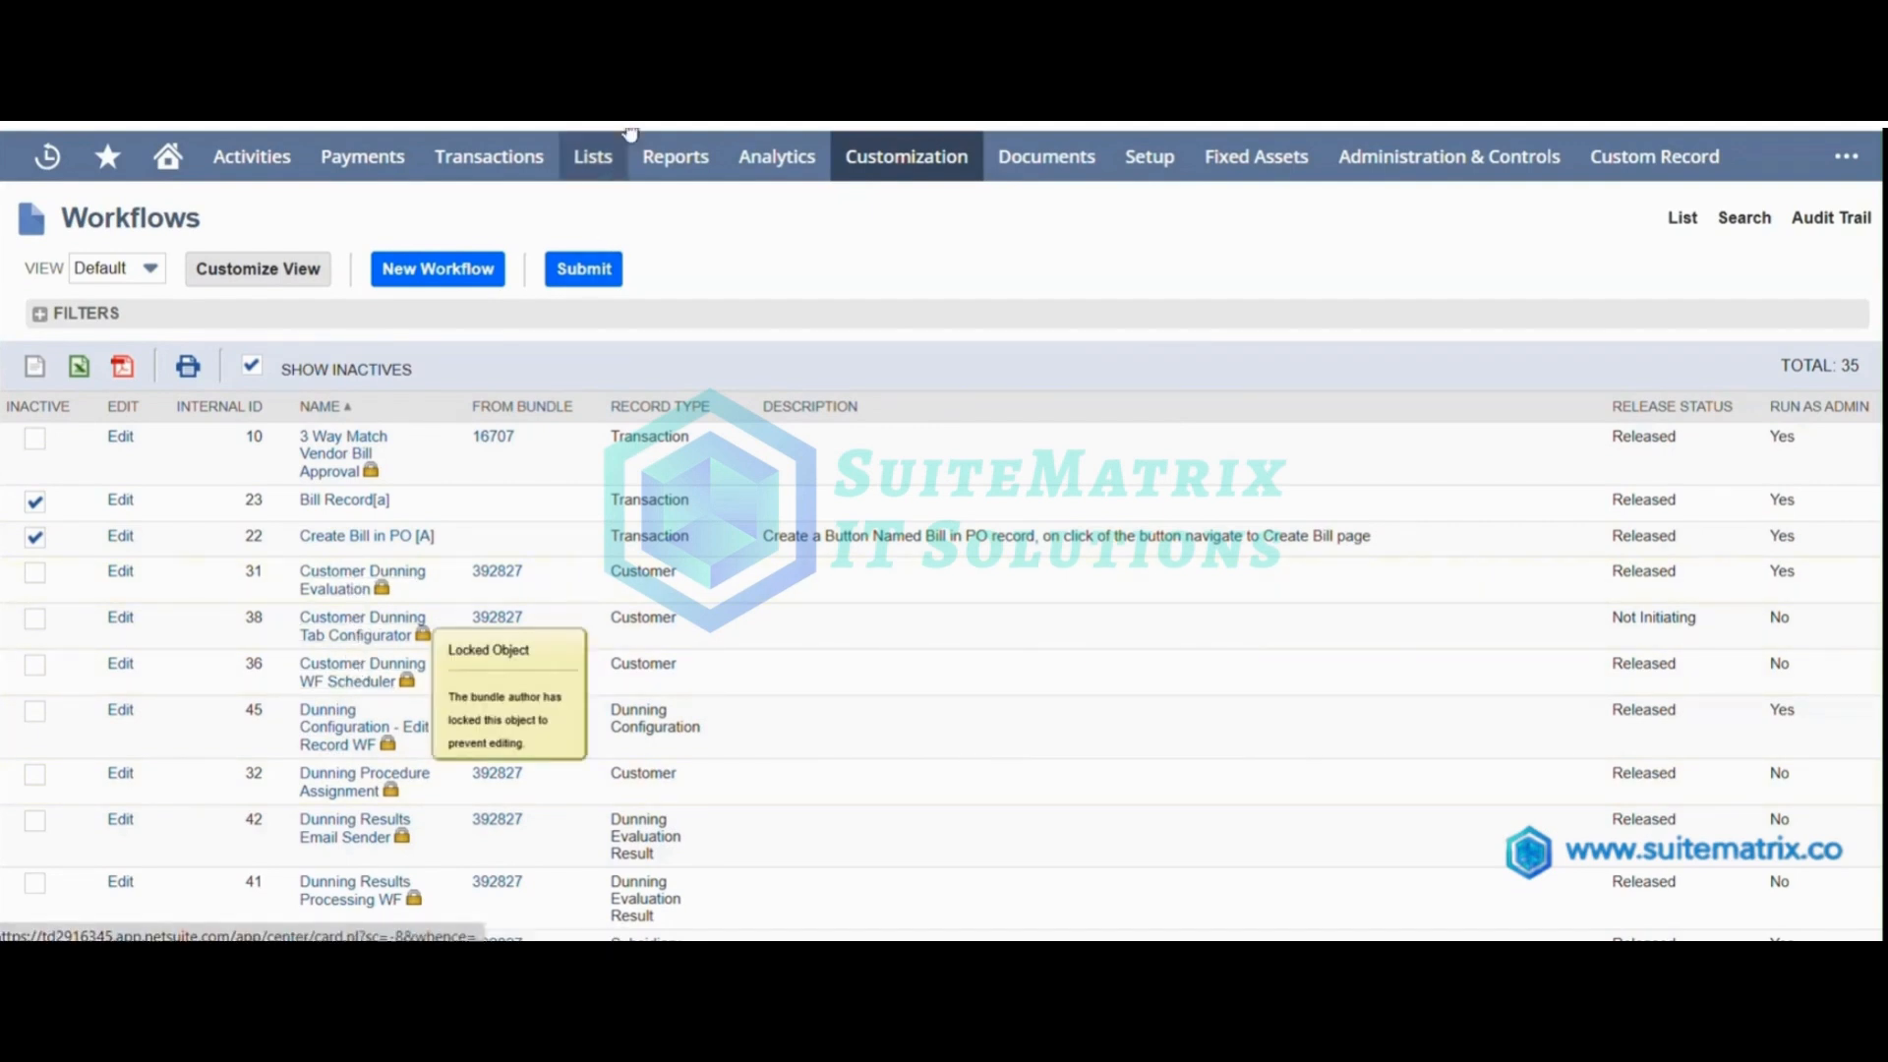
pyautogui.click(836, 98)
pyautogui.moveTo(1828, 241)
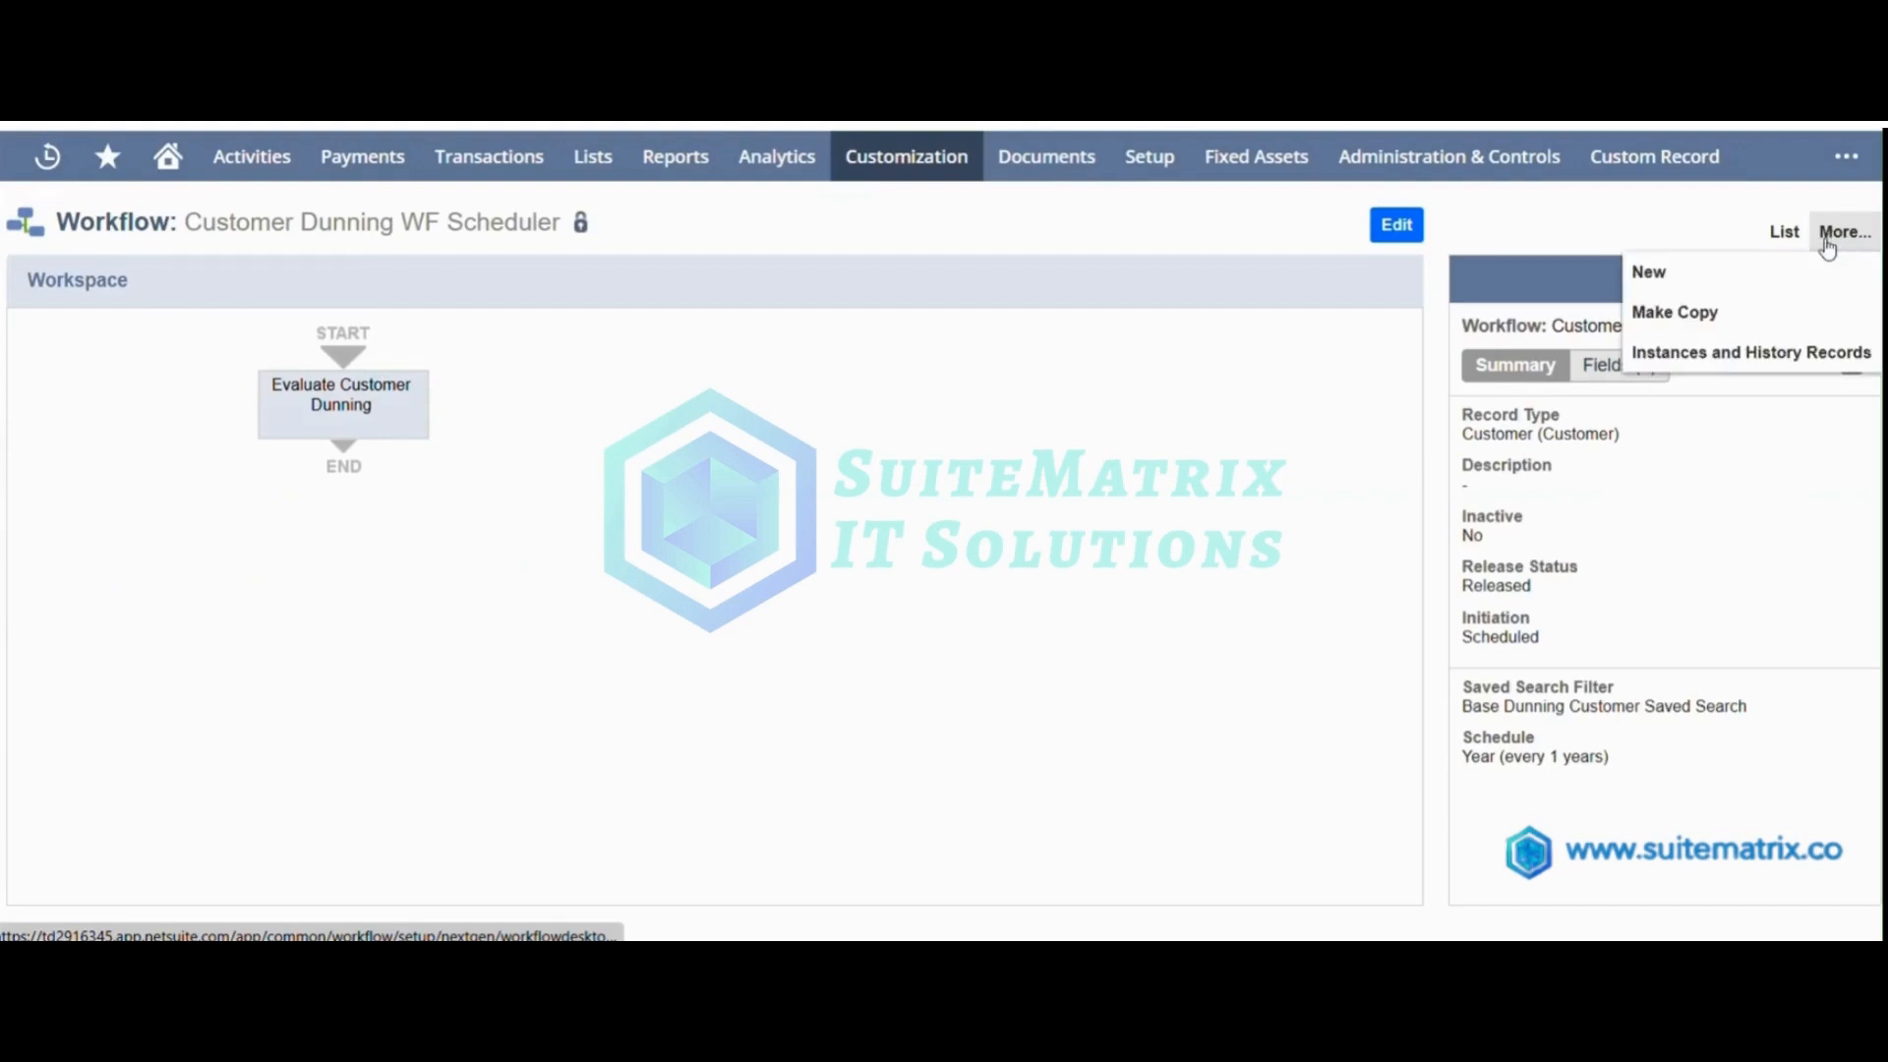
pyautogui.click(1767, 325)
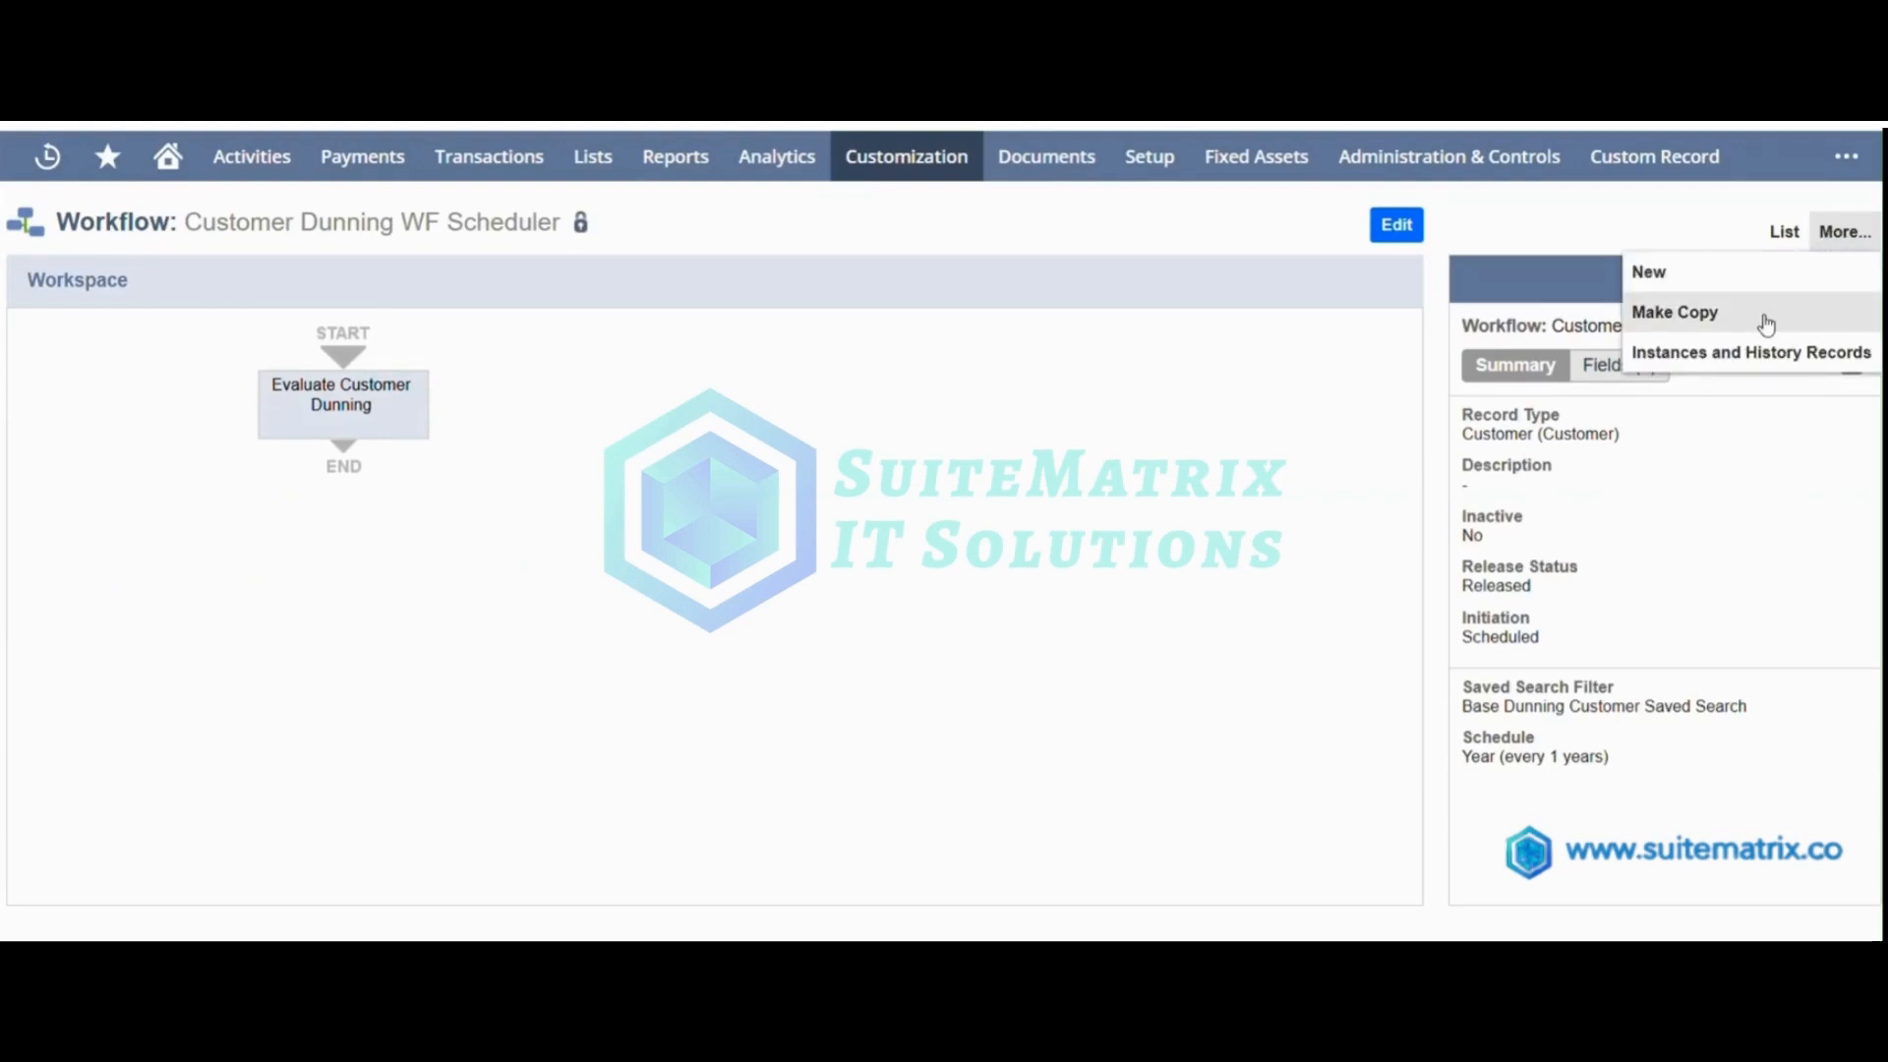
# Set the release status of the copied Customer Dunning WF Scheduler (2) workflow to Testing, save it, and execute it immediately.
pyautogui.click(386, 405)
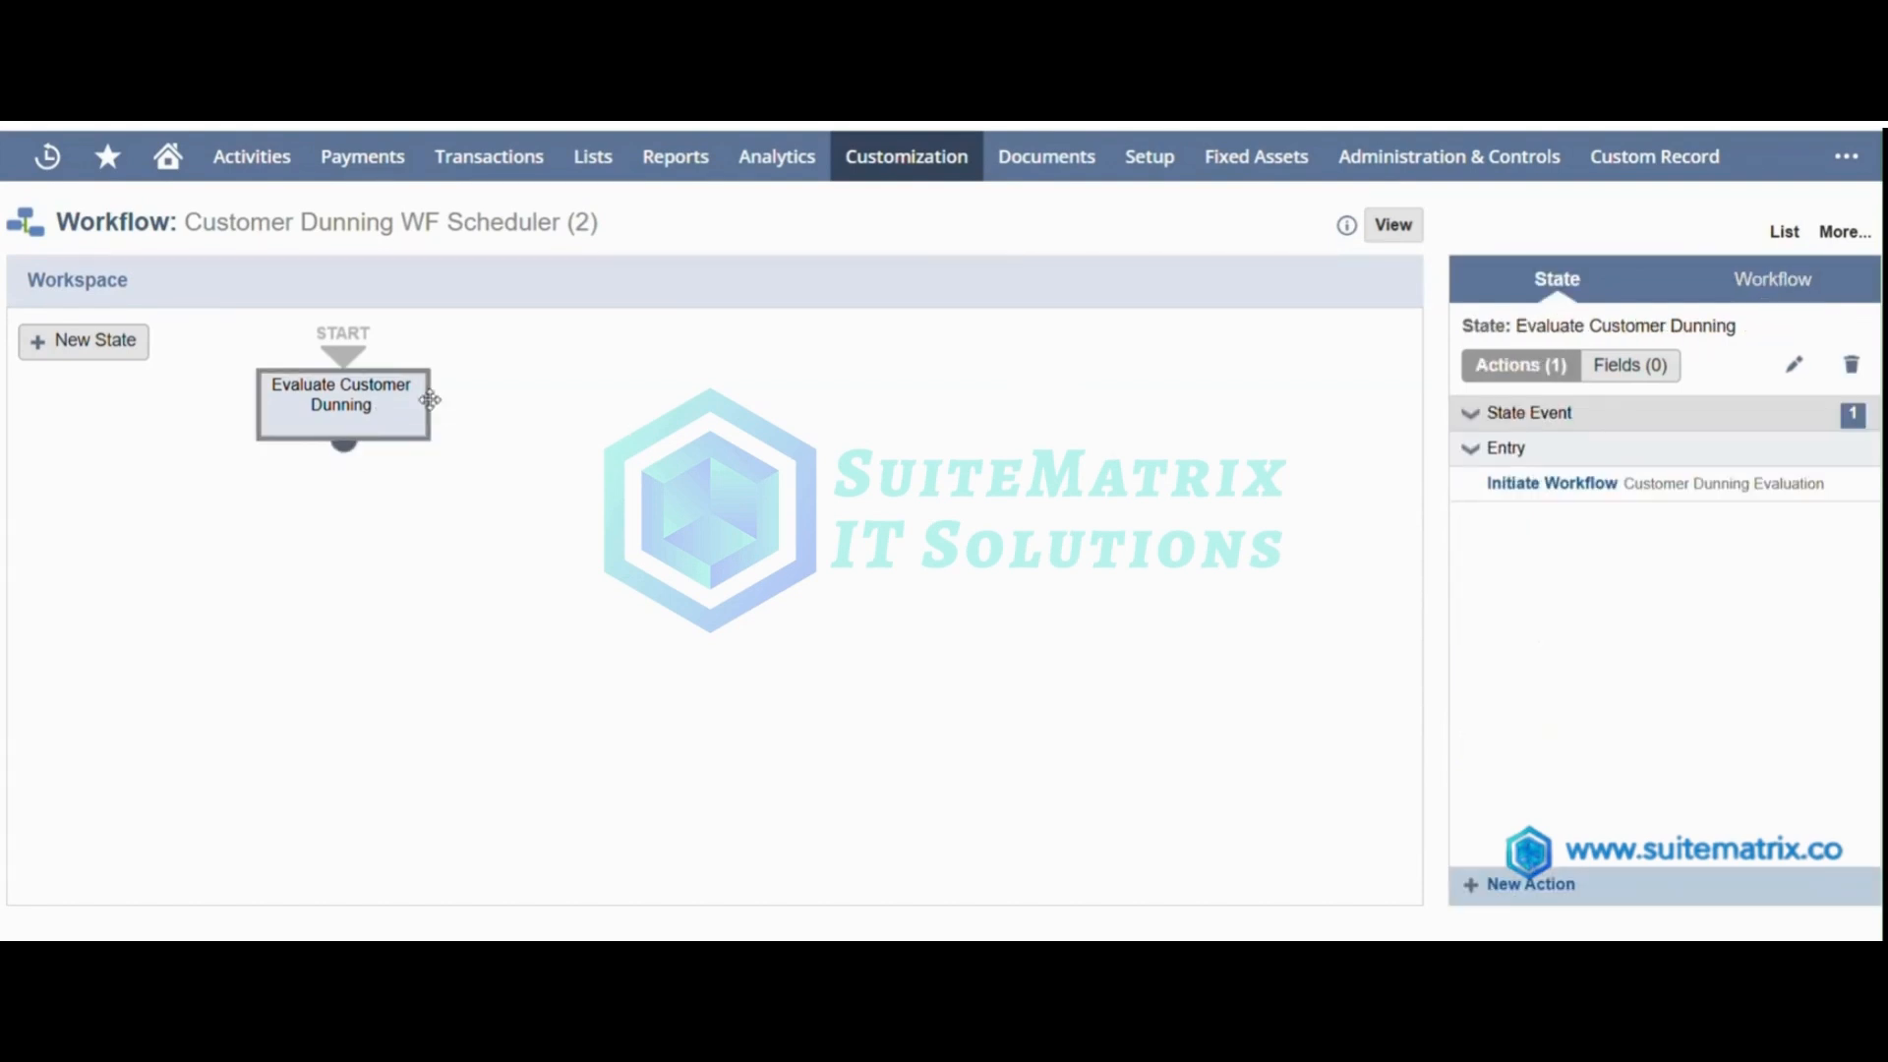
pyautogui.click(1772, 284)
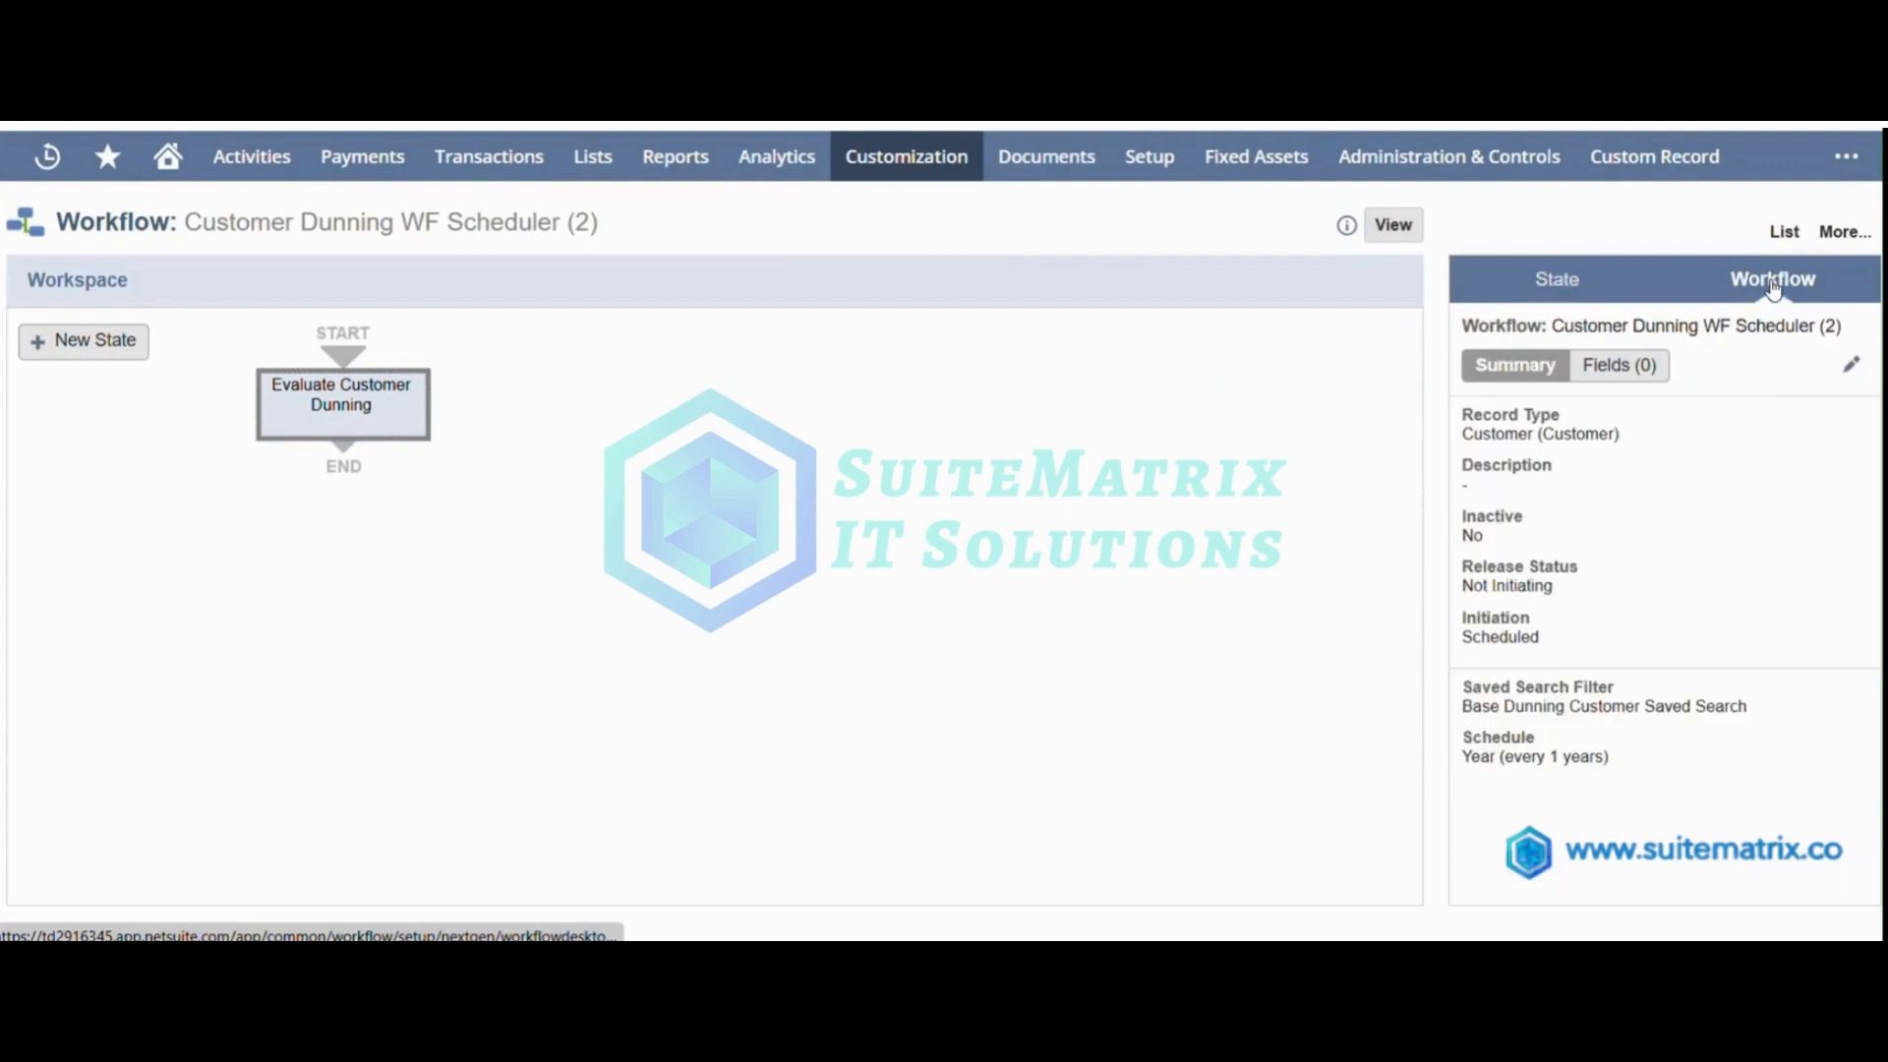
pyautogui.click(1850, 364)
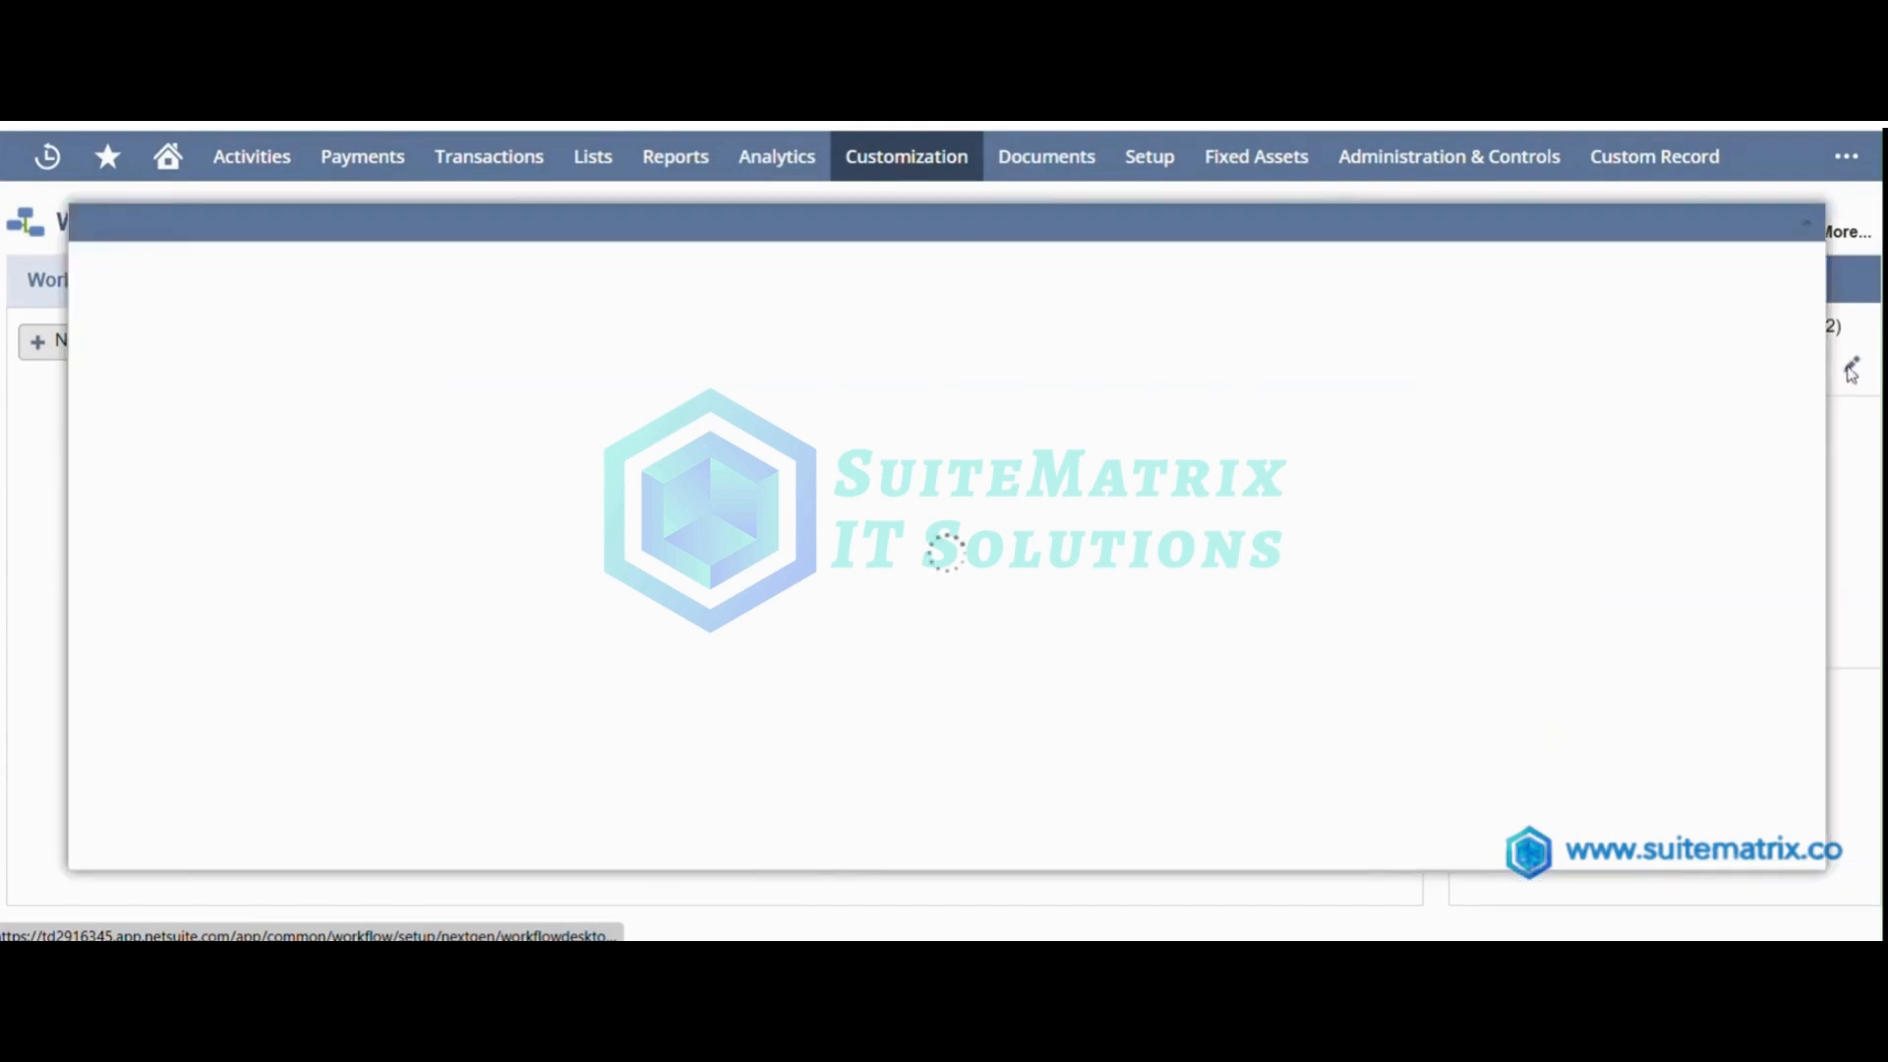
pyautogui.click(700, 606)
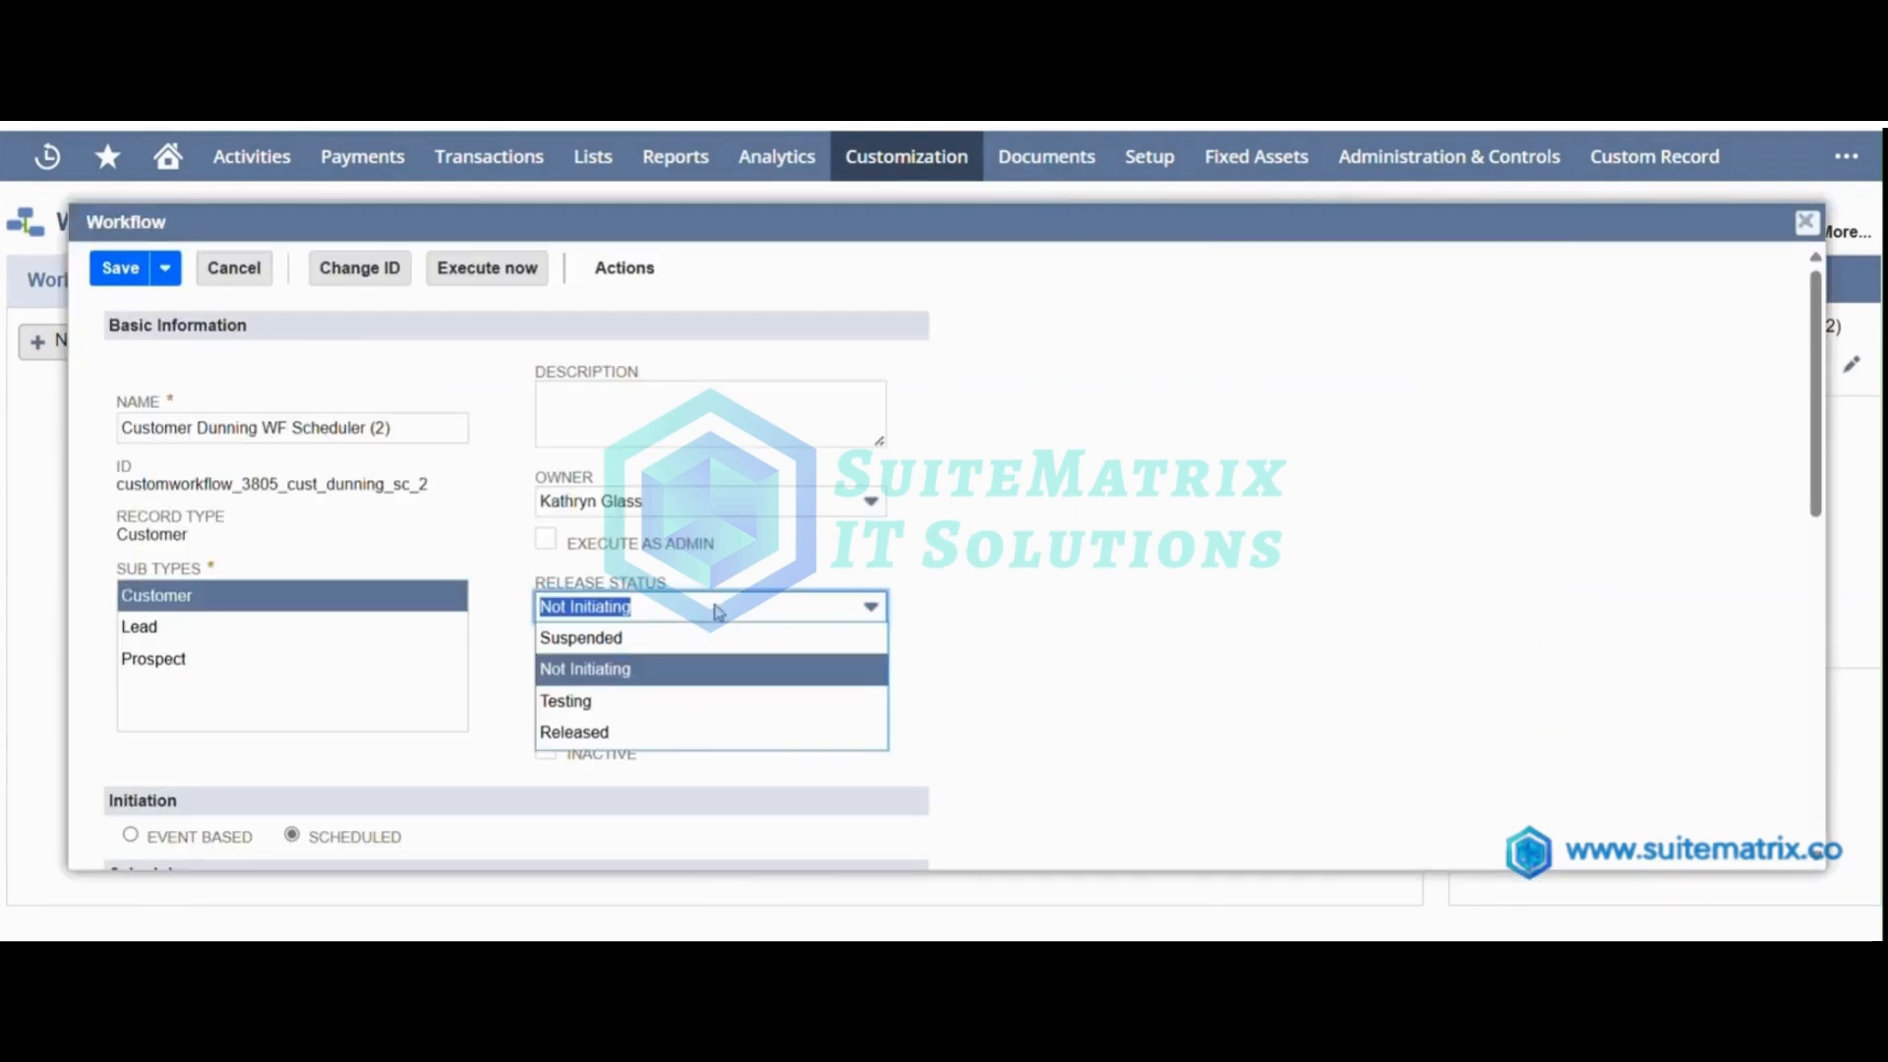
pyautogui.click(679, 702)
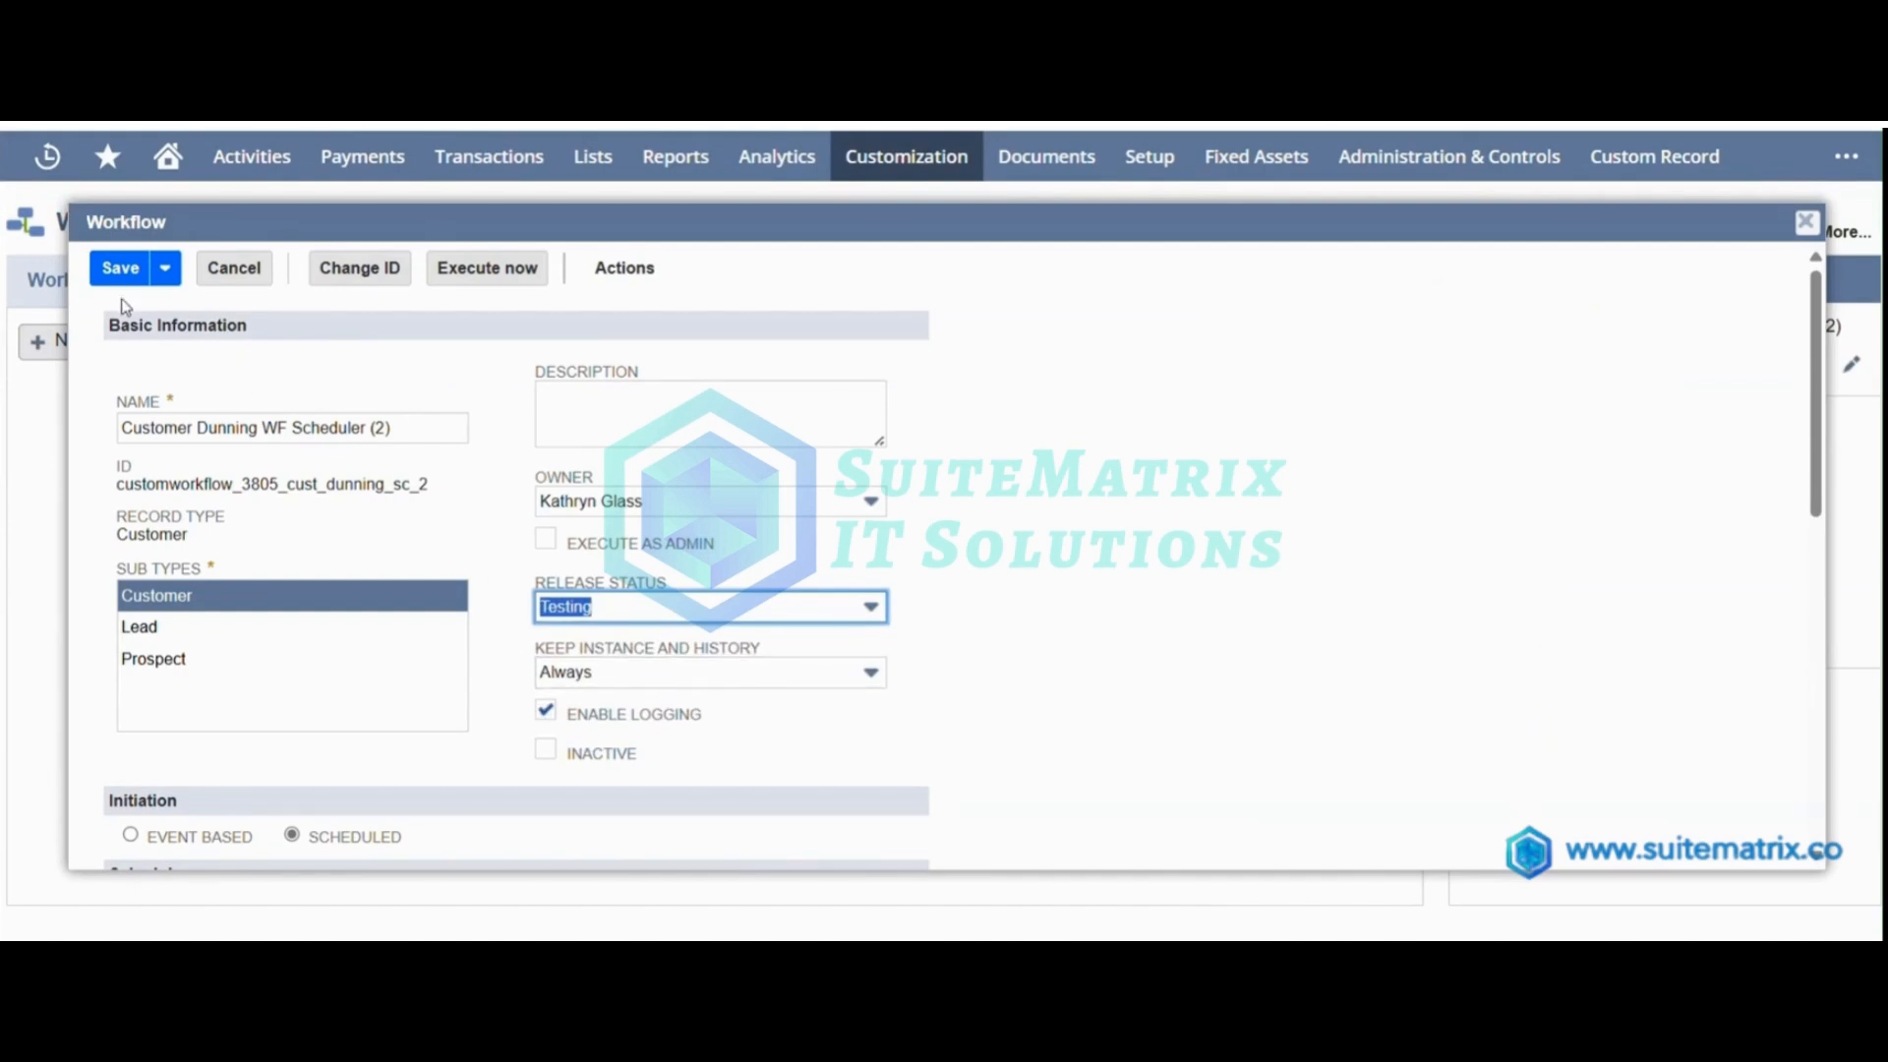
pyautogui.click(119, 269)
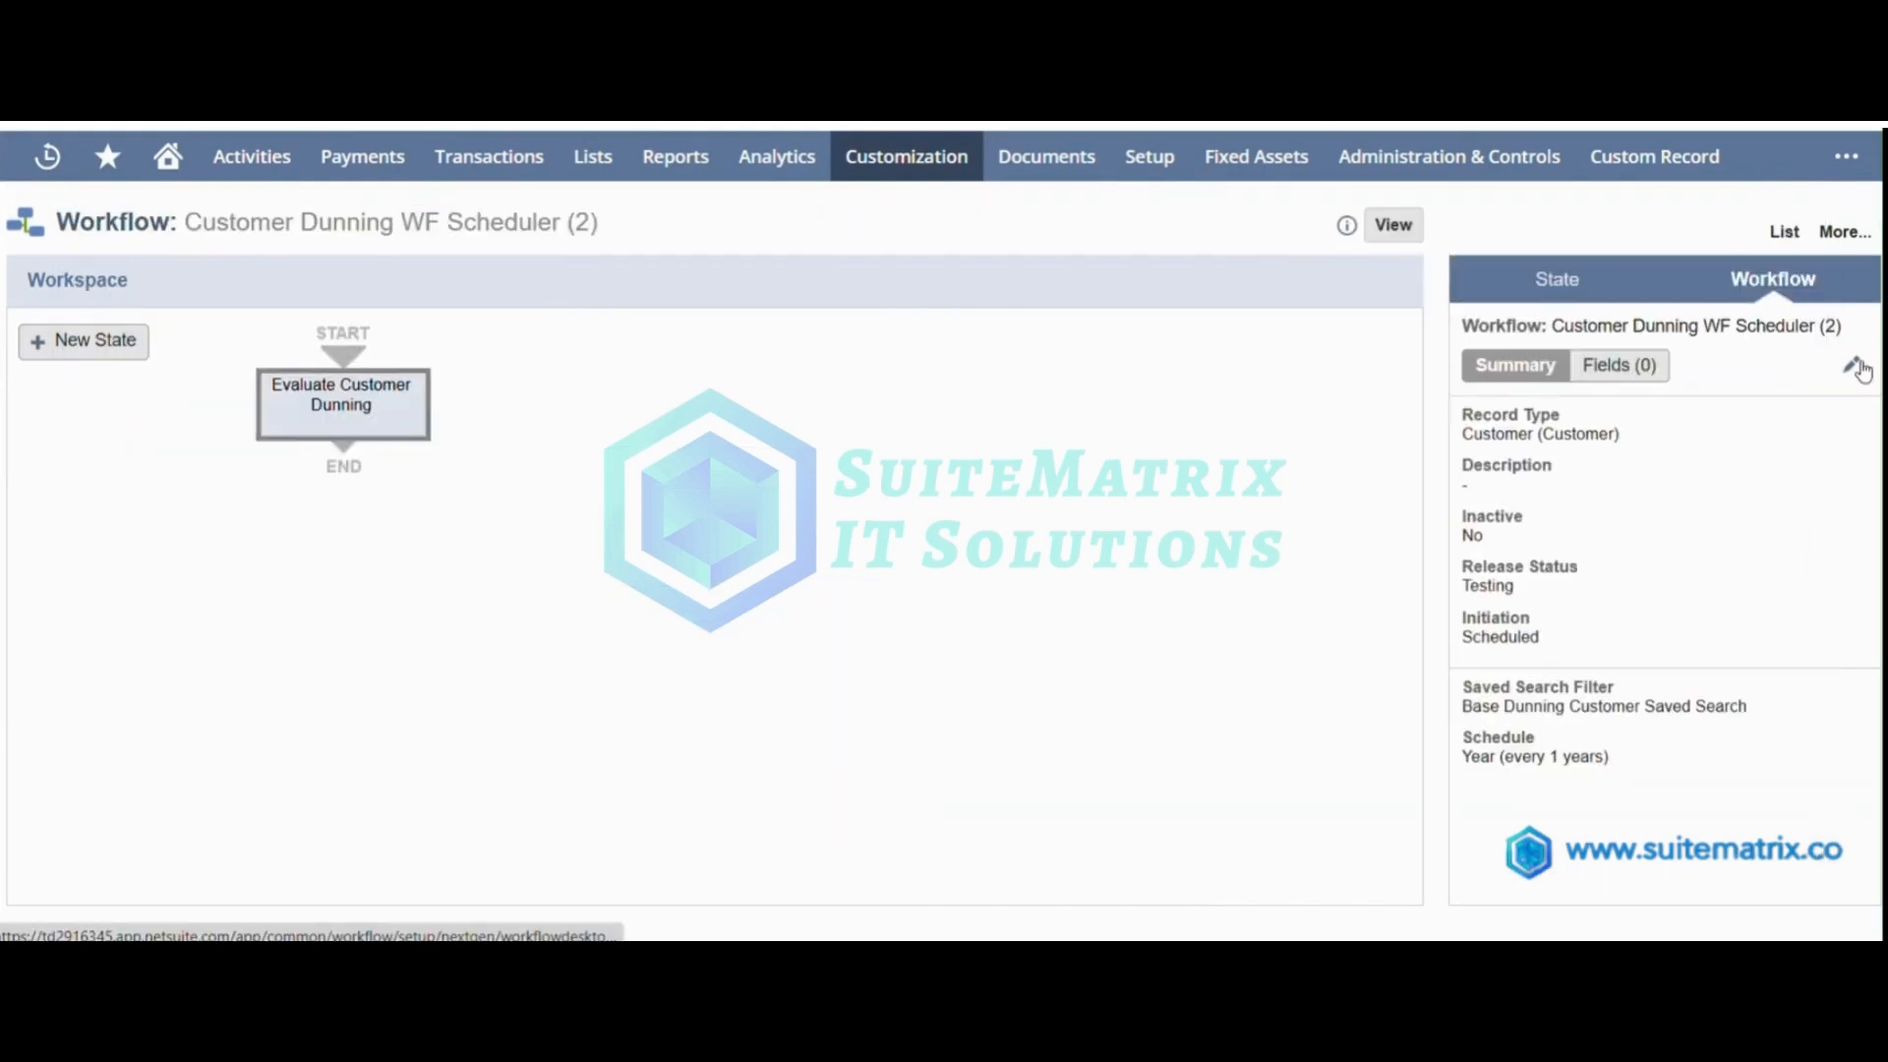
pyautogui.click(1852, 364)
pyautogui.click(519, 277)
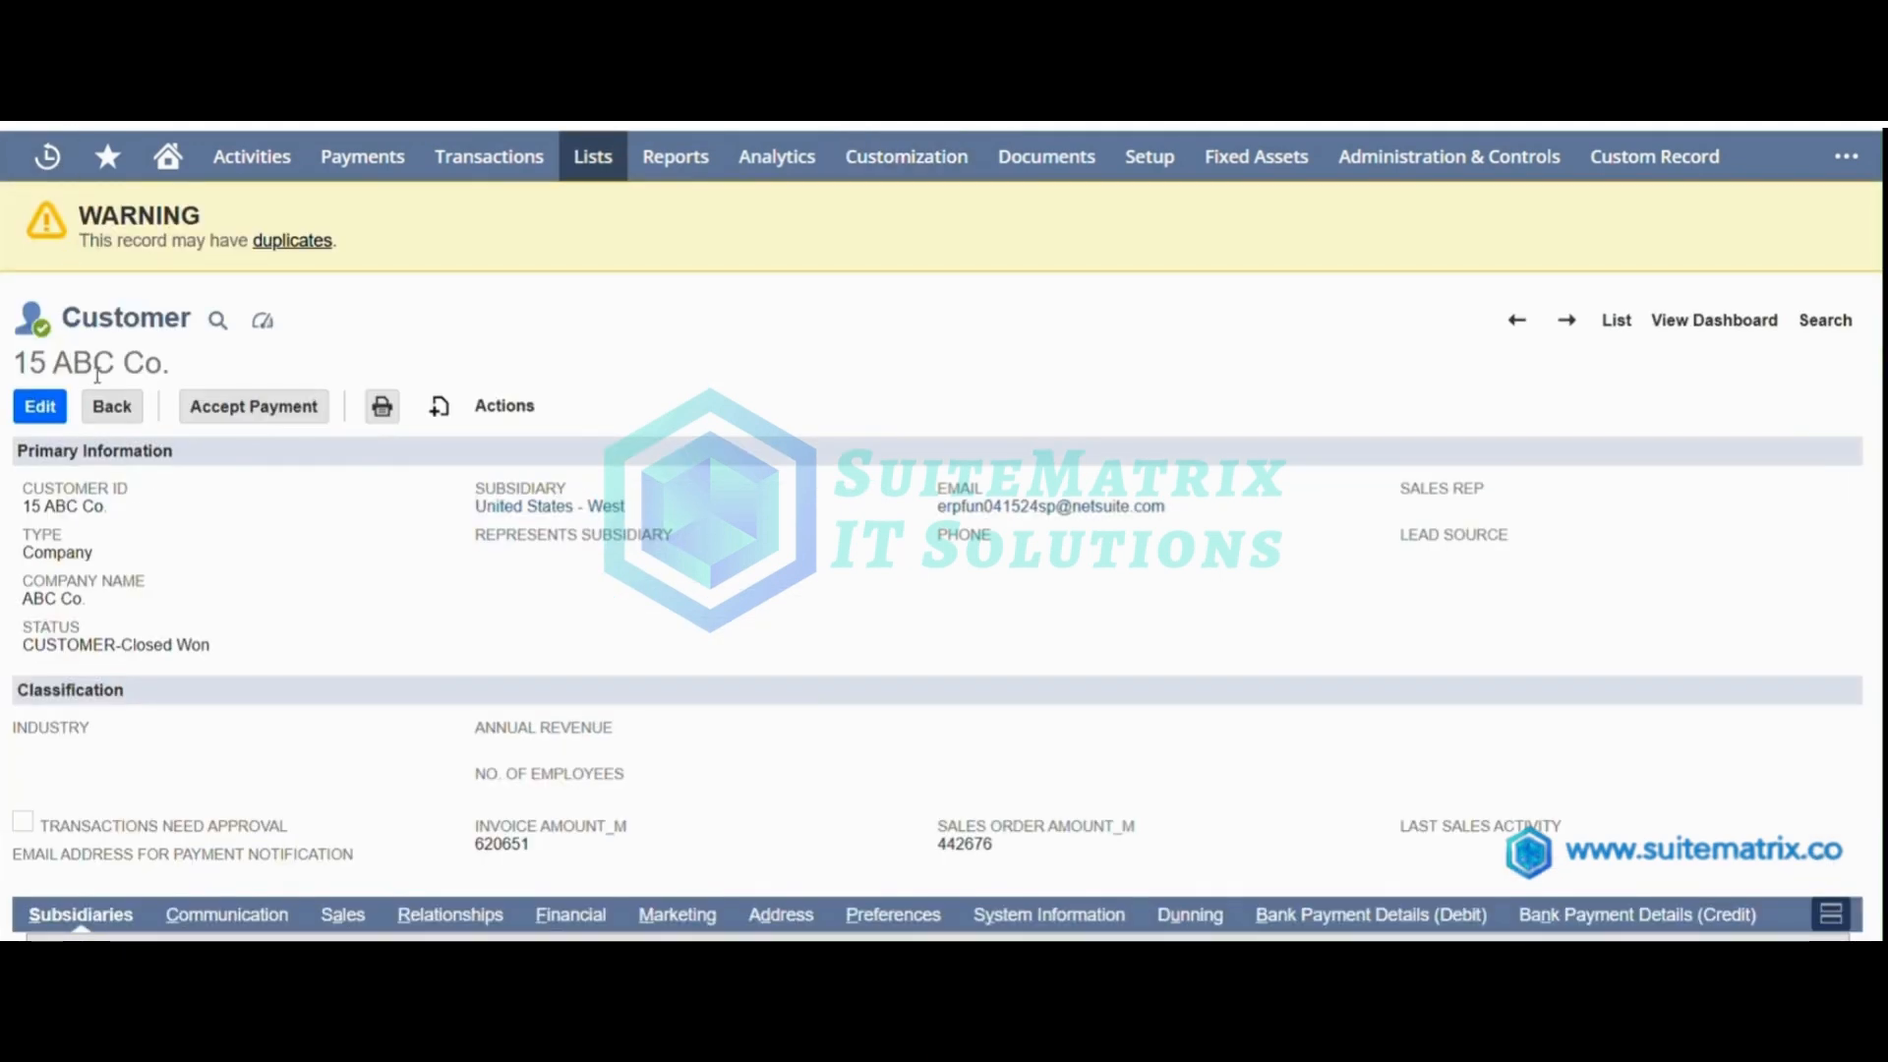
# Check the dunning level and last email sent in the procedure setup of the ABC Co. customer record.
pyautogui.moveTo(162, 363); pyautogui.dragTo(13, 363)
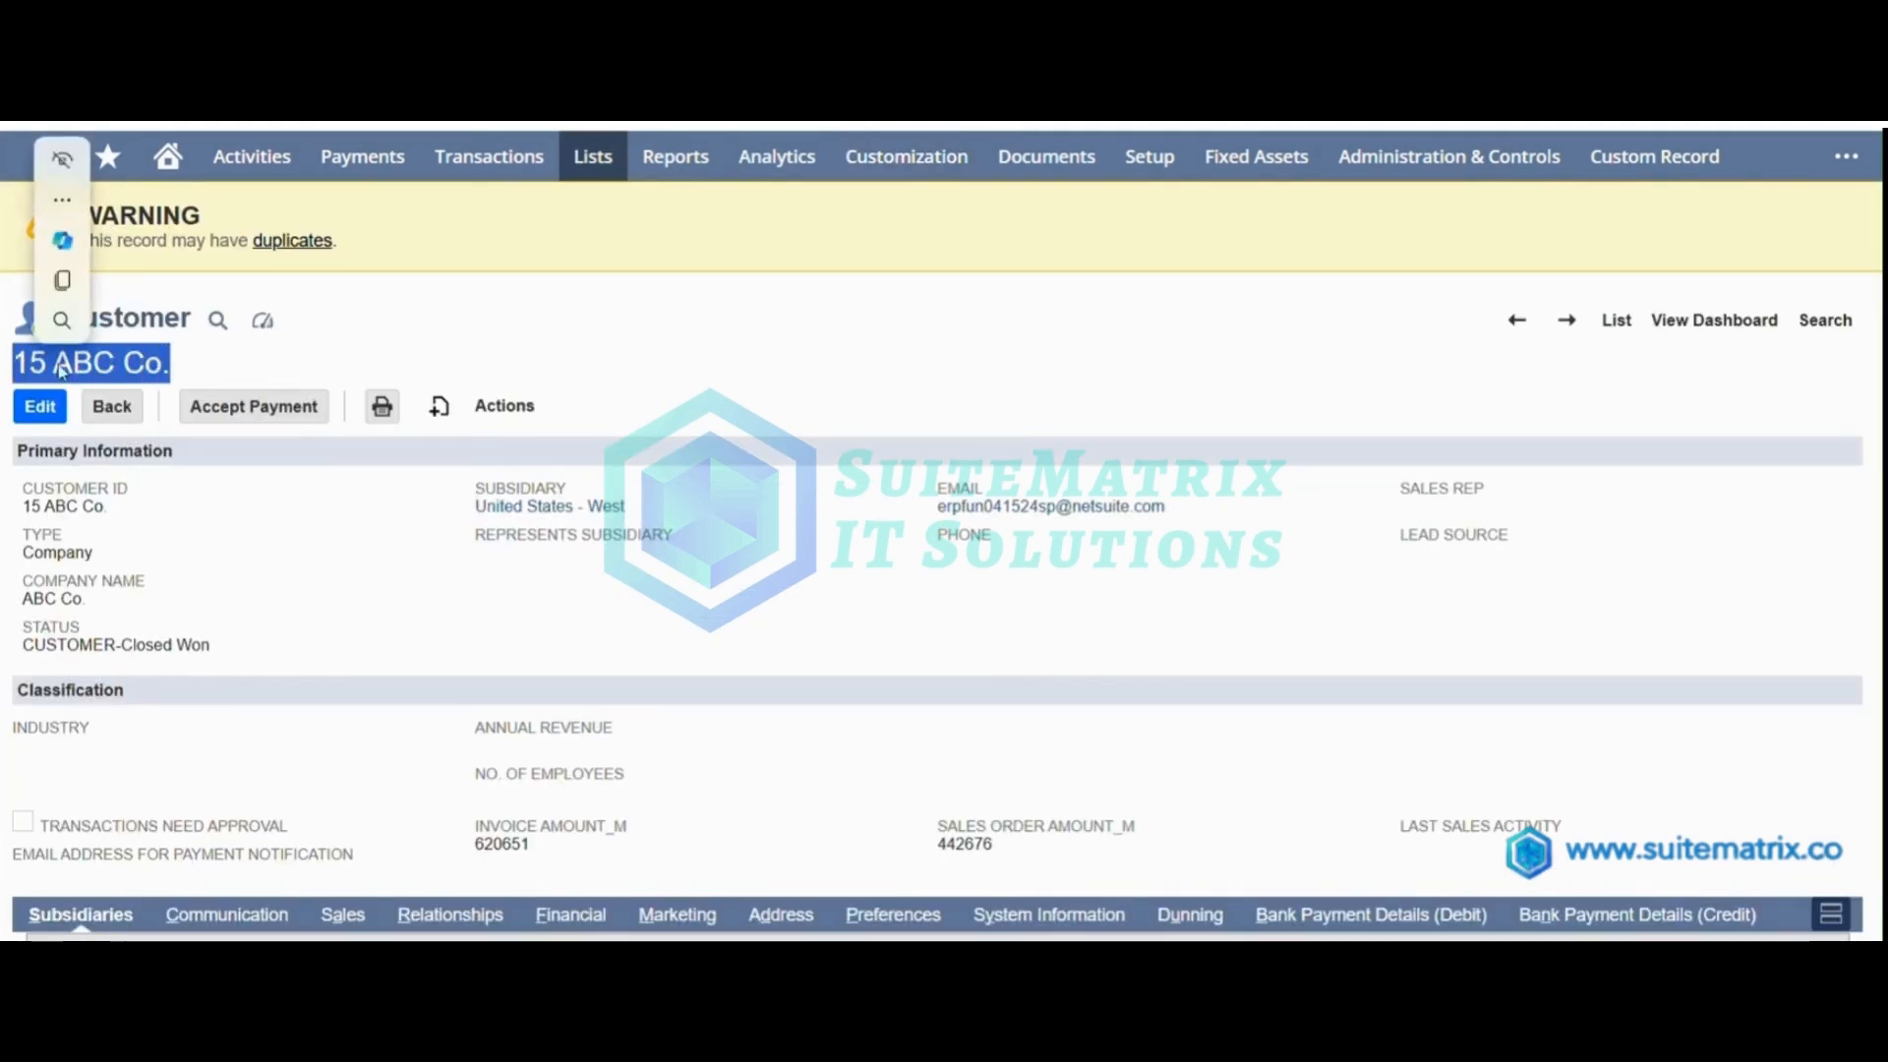
pyautogui.scroll(-2, 1170, 755)
pyautogui.click(1170, 755)
pyautogui.scroll(-3, 563, 598)
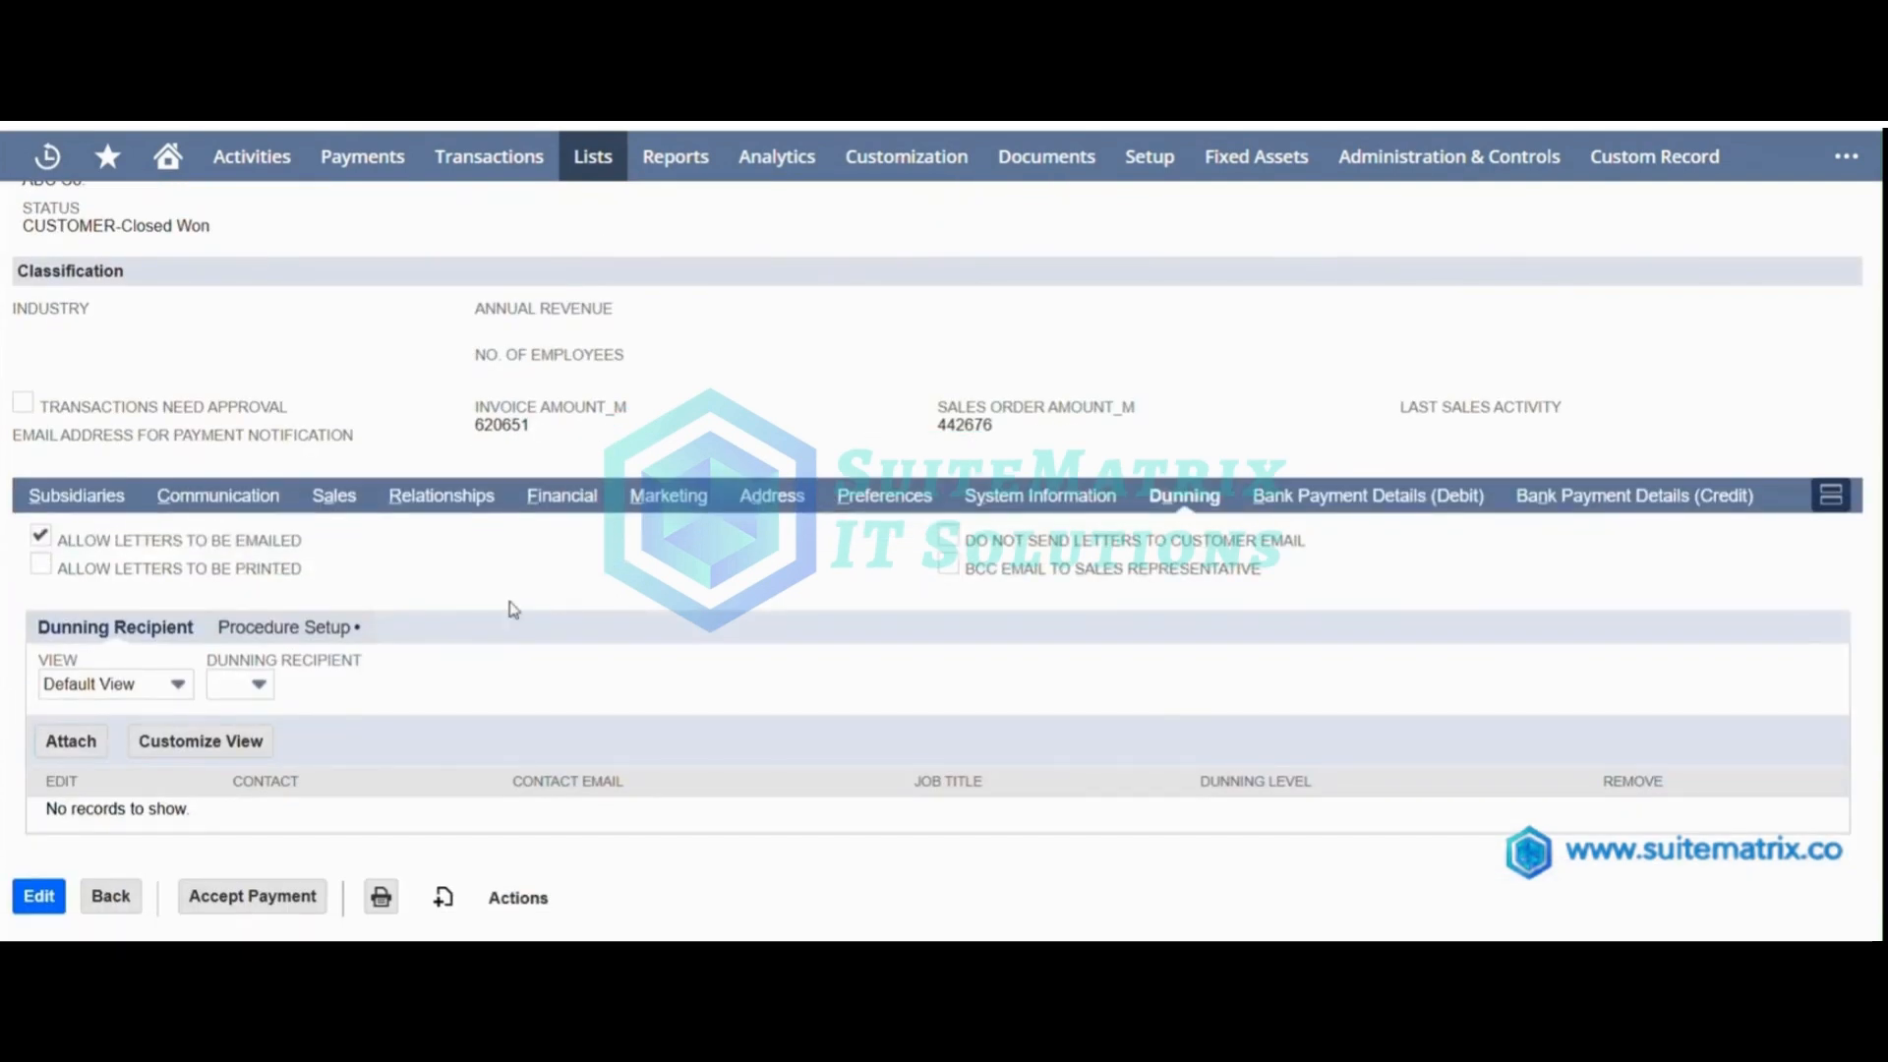
pyautogui.click(332, 634)
pyautogui.tripleClick(56, 693)
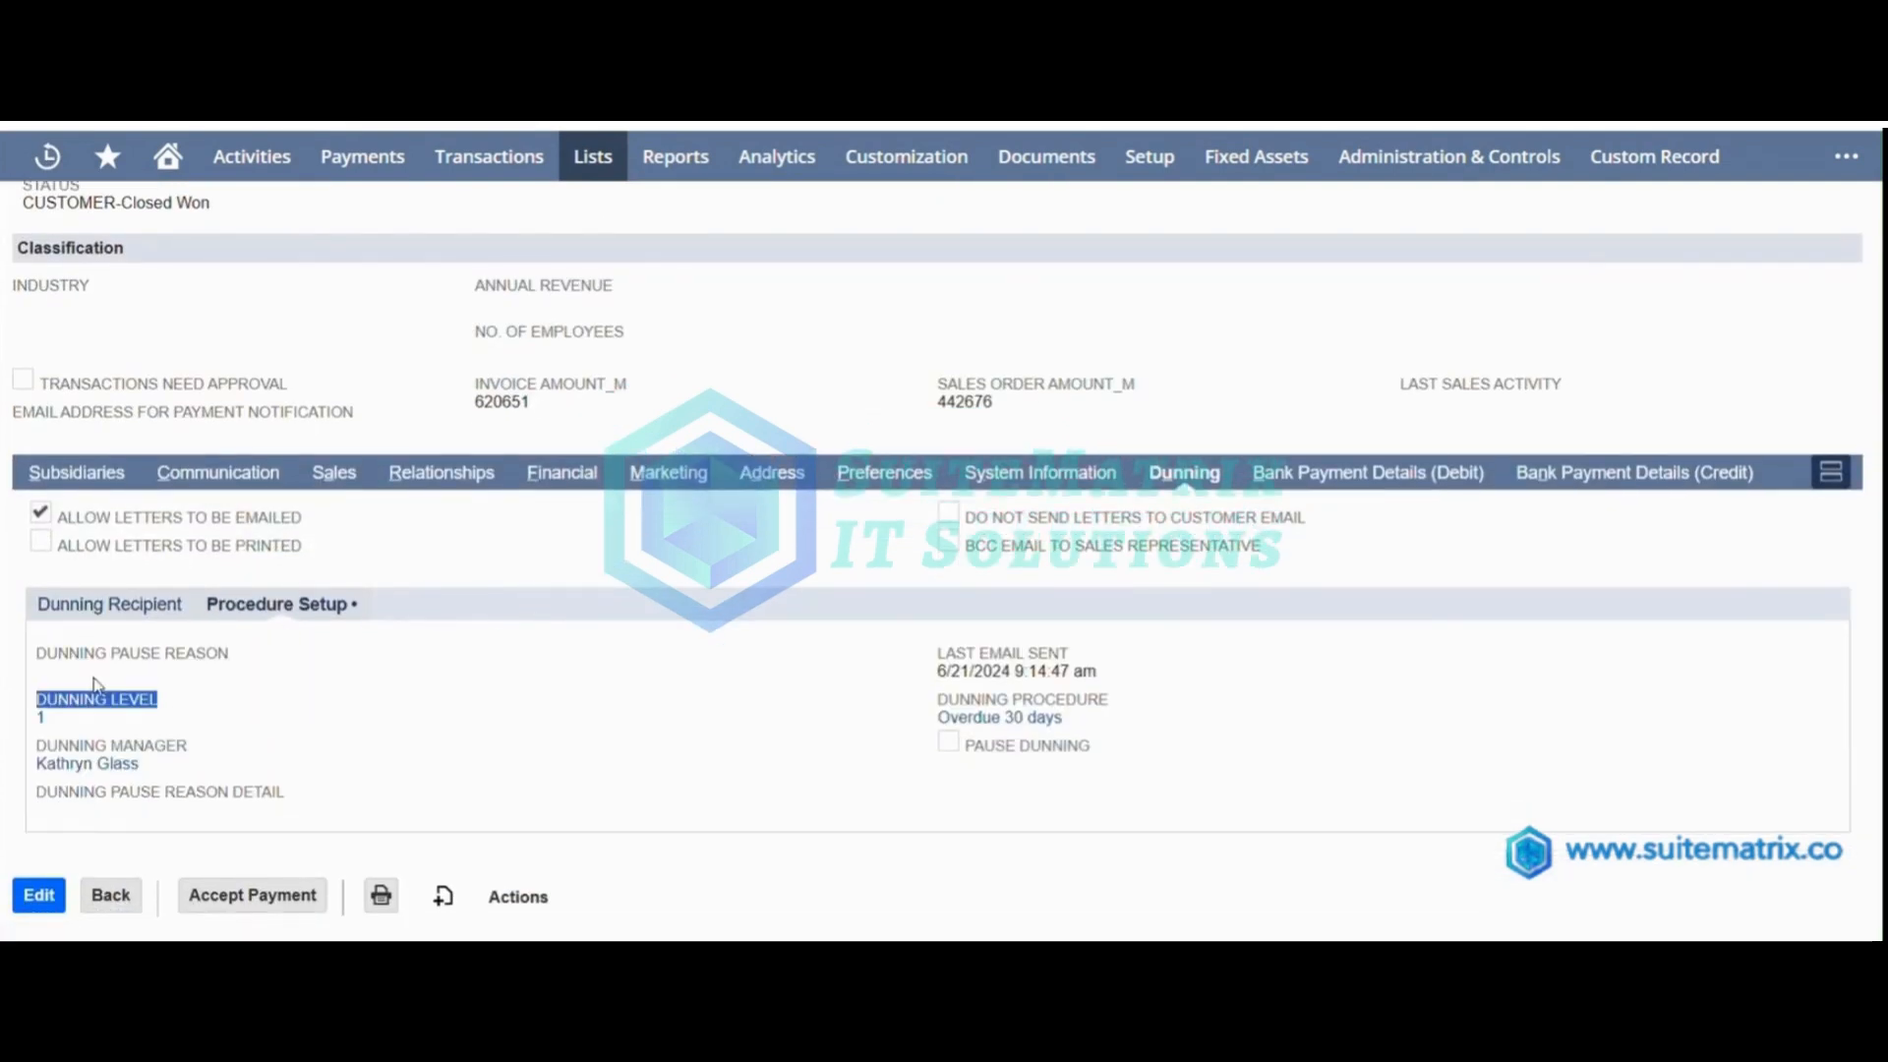
pyautogui.click(234, 691)
pyautogui.moveTo(936, 679); pyautogui.dragTo(1101, 676)
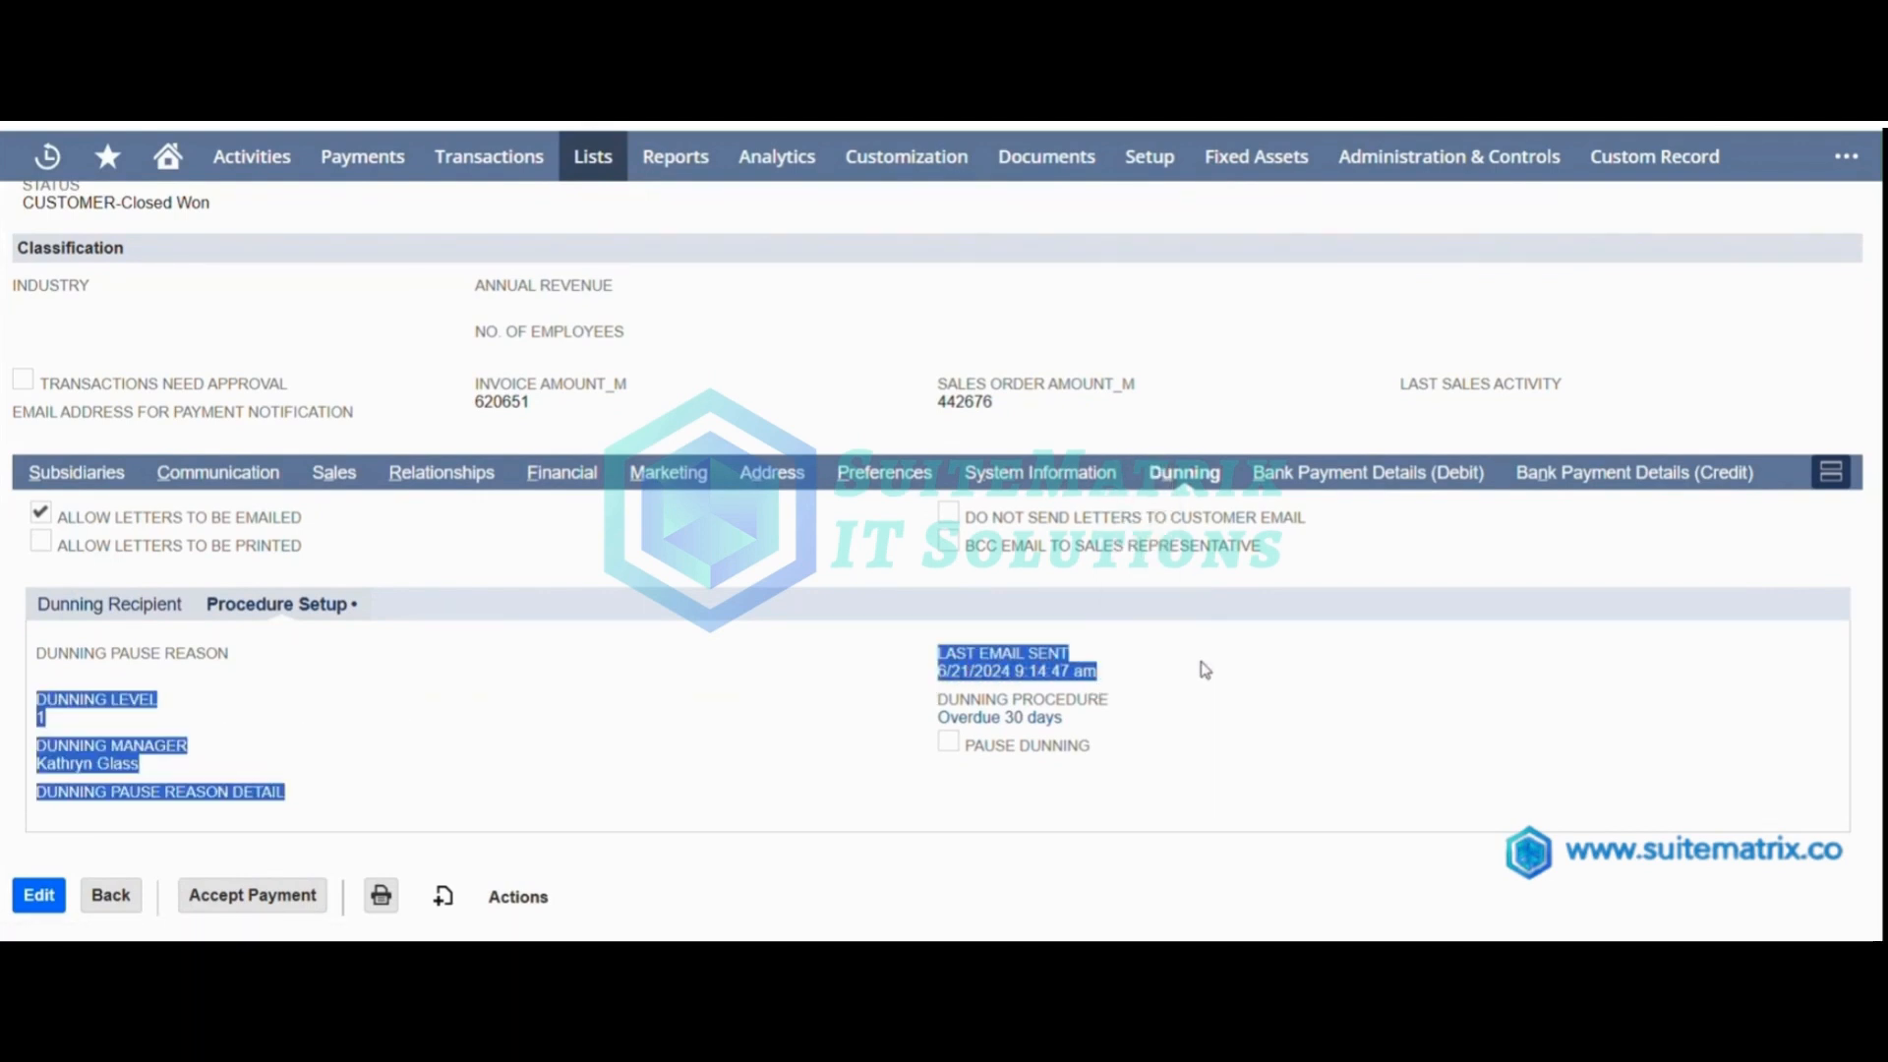
pyautogui.click(1111, 677)
# Open the First Notice - Overdue Payments email from the customer's communication messages and read the letter.
pyautogui.click(262, 474)
pyautogui.click(177, 629)
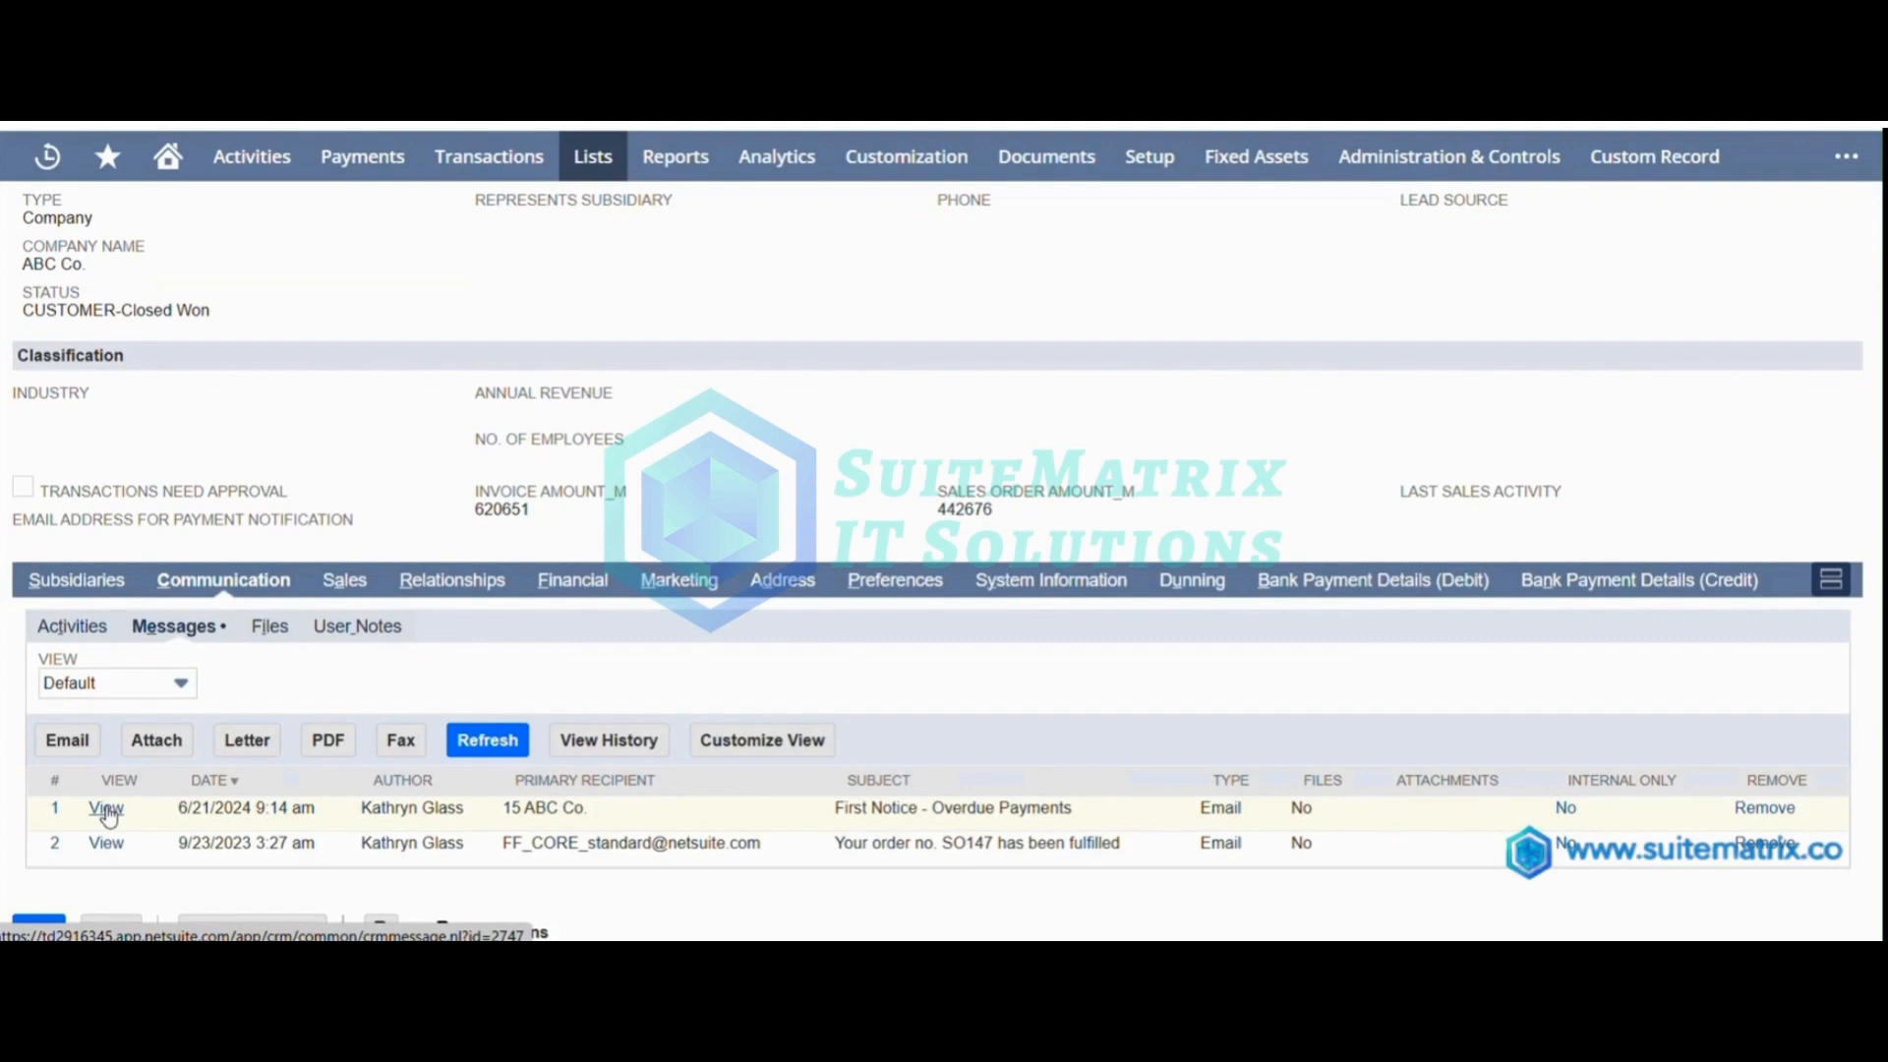
pyautogui.click(106, 809)
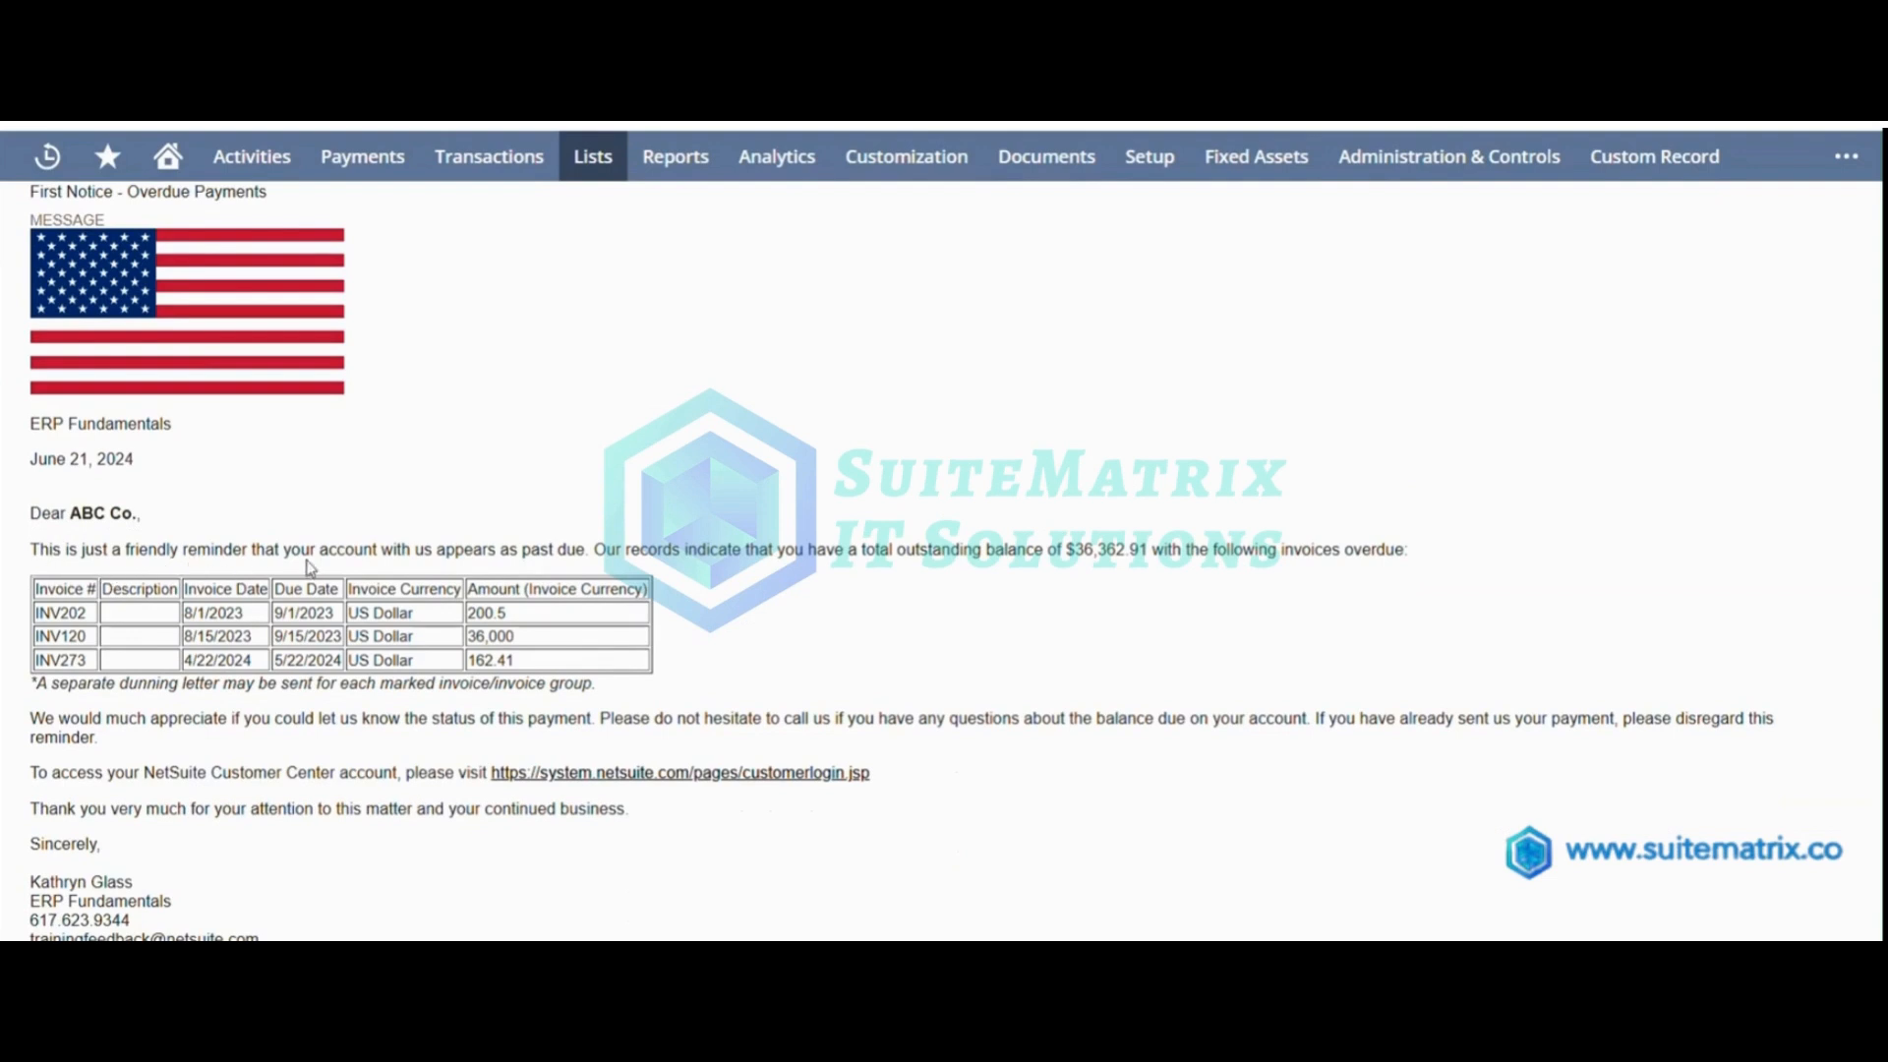
pyautogui.scroll(-2, 300, 568)
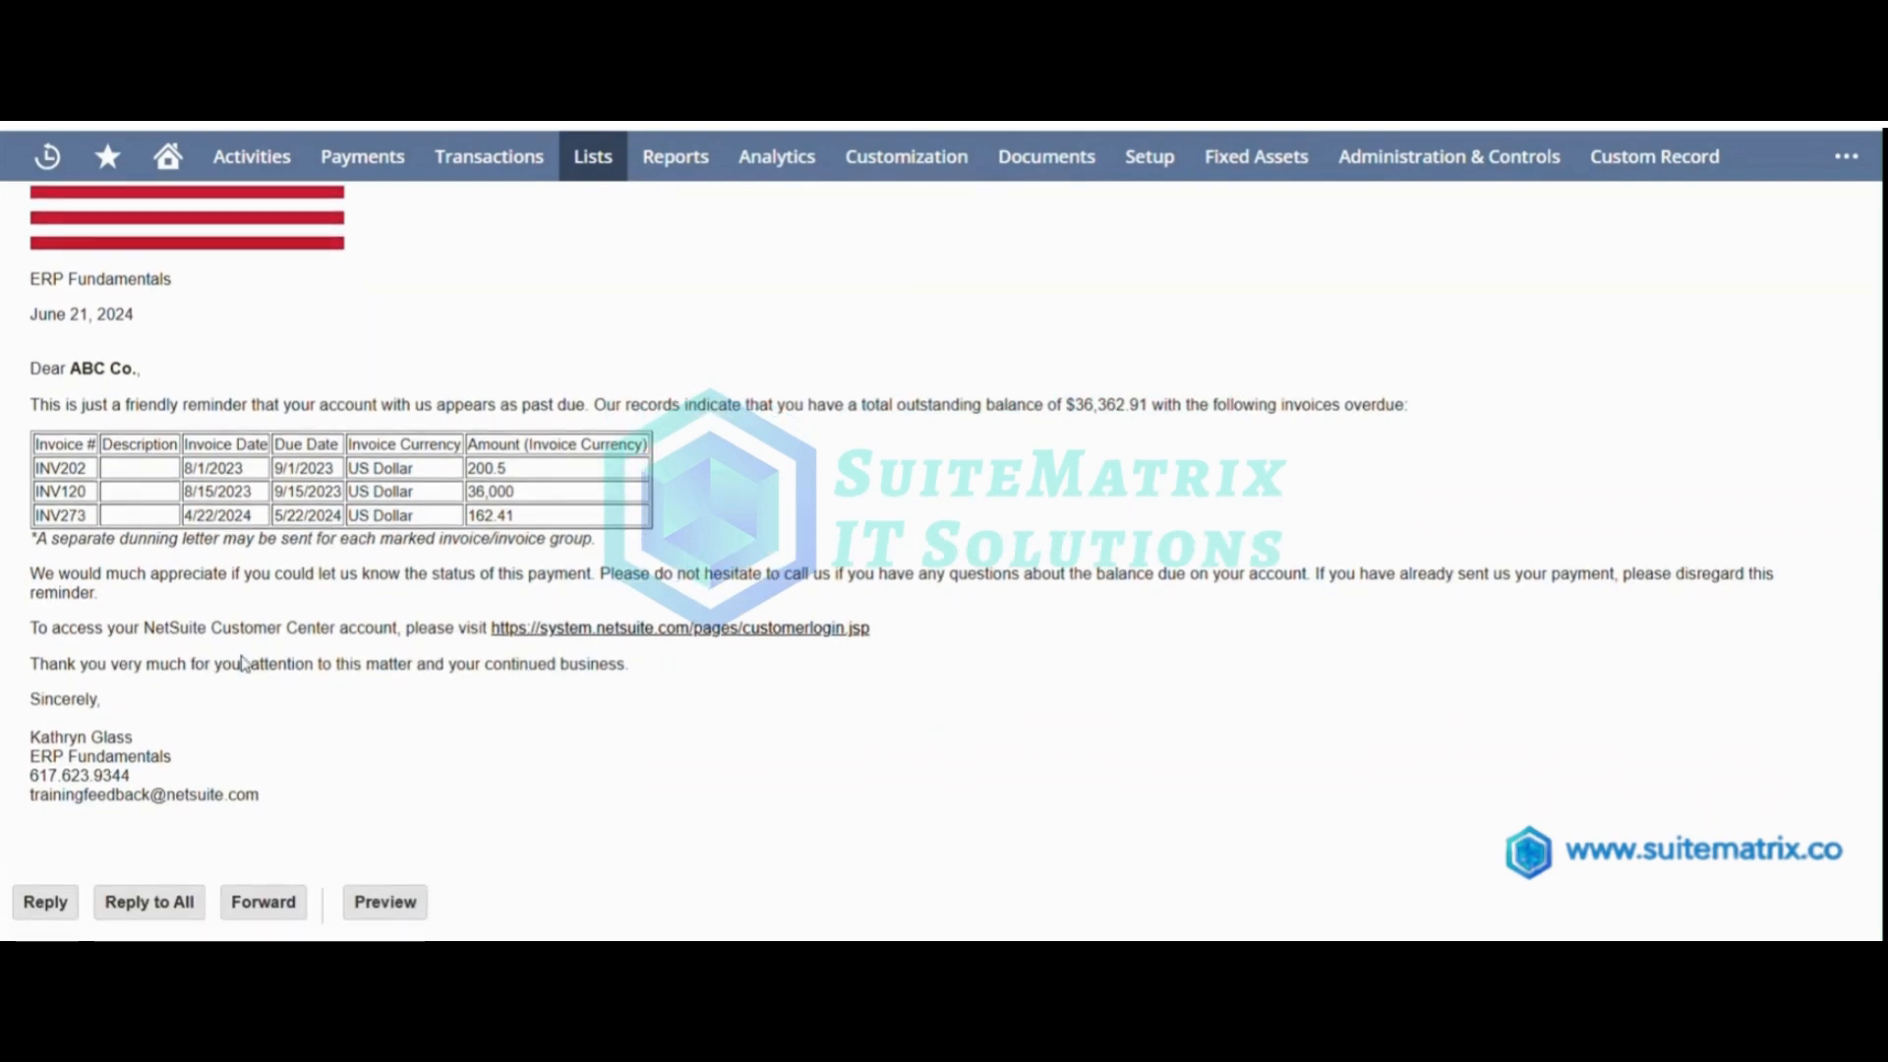
pyautogui.scroll(4, 144, 793)
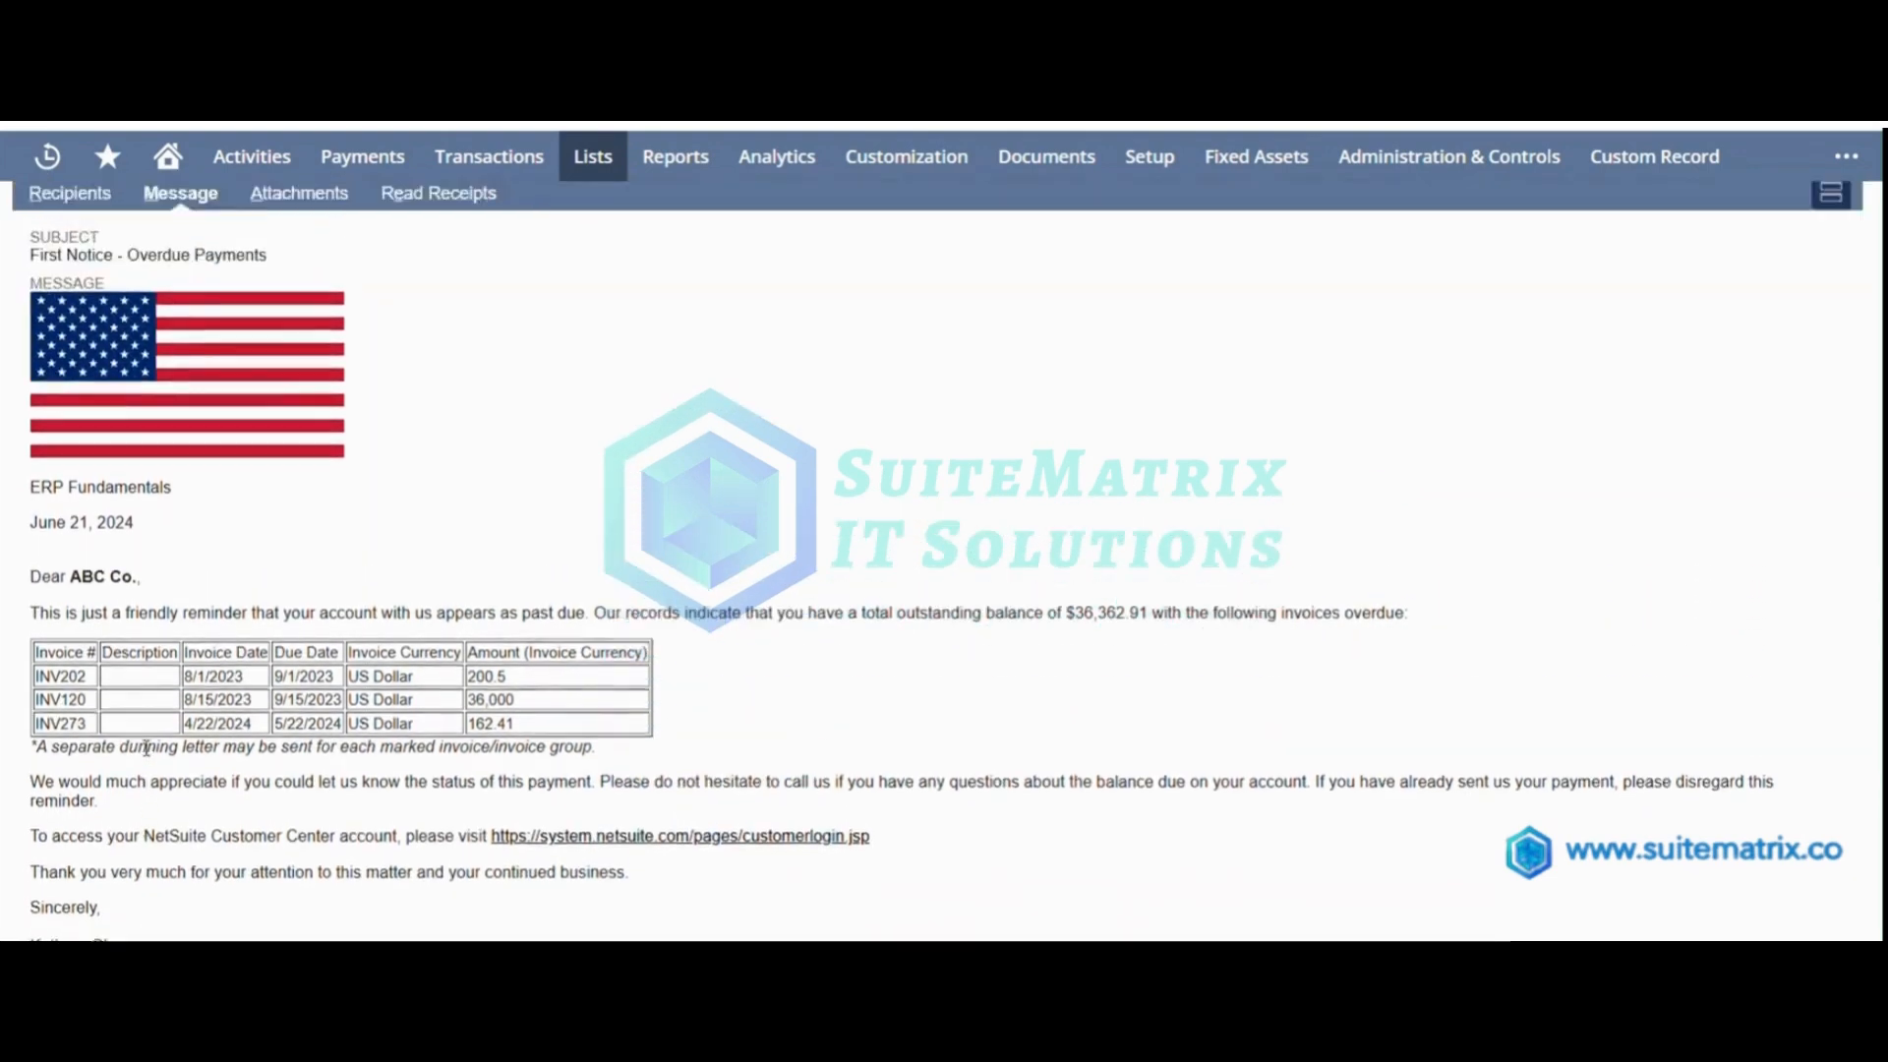